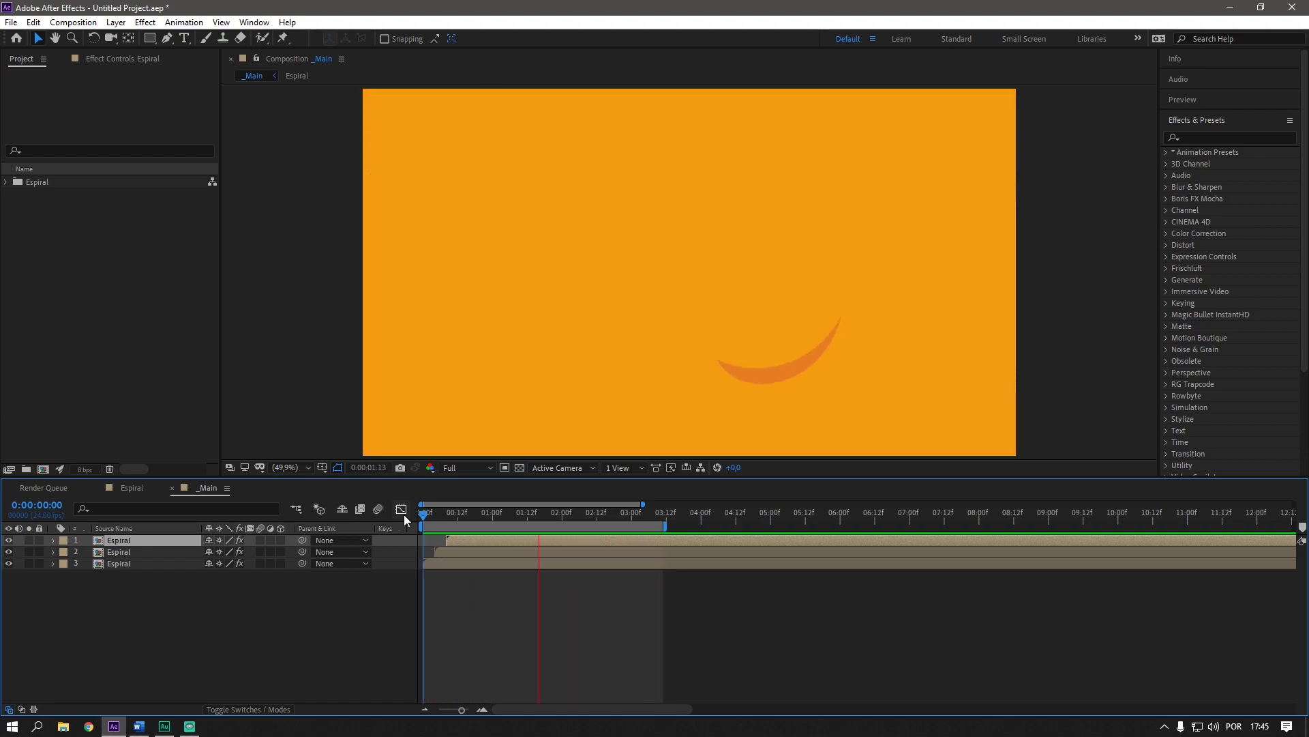
- Stop the _Main composition's orange spiral preview
key("space")
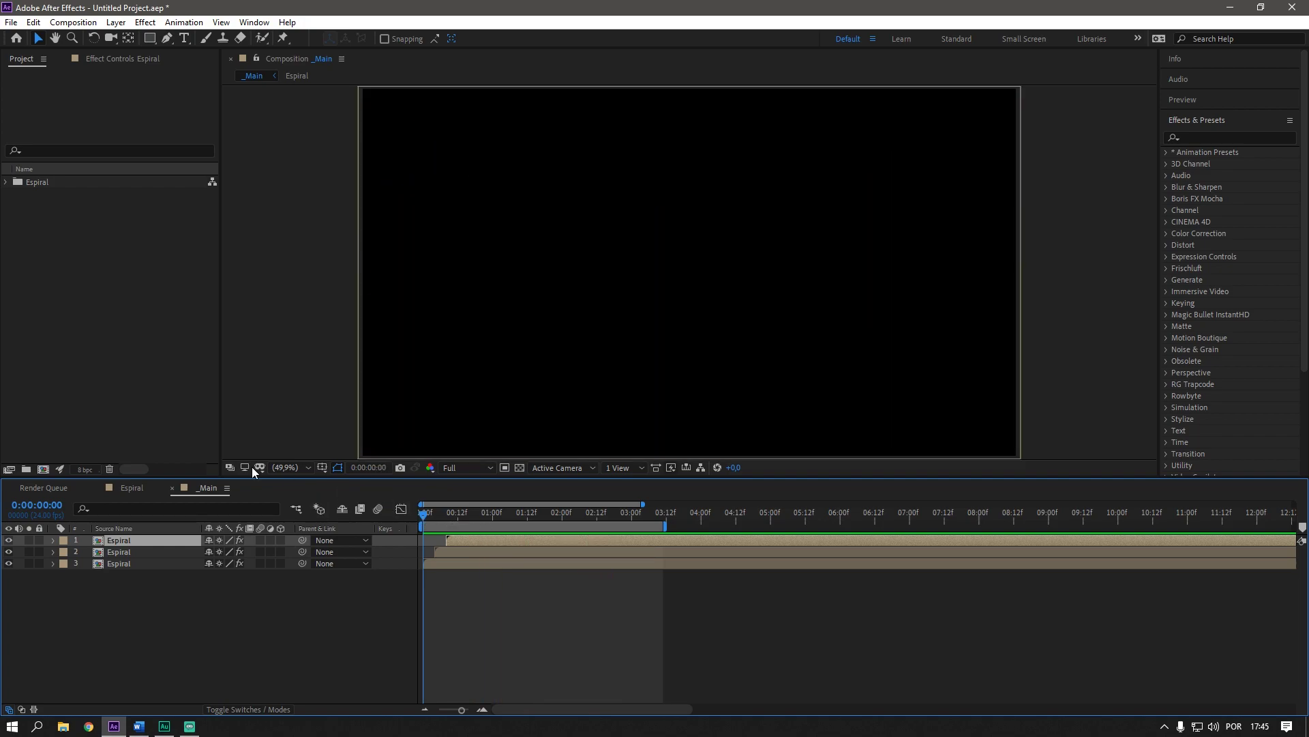
- Close the open timelines and create a 1920×1080, 24 fps, 50-second composition named Espiral
left_click(123, 487)
left_click(99, 488)
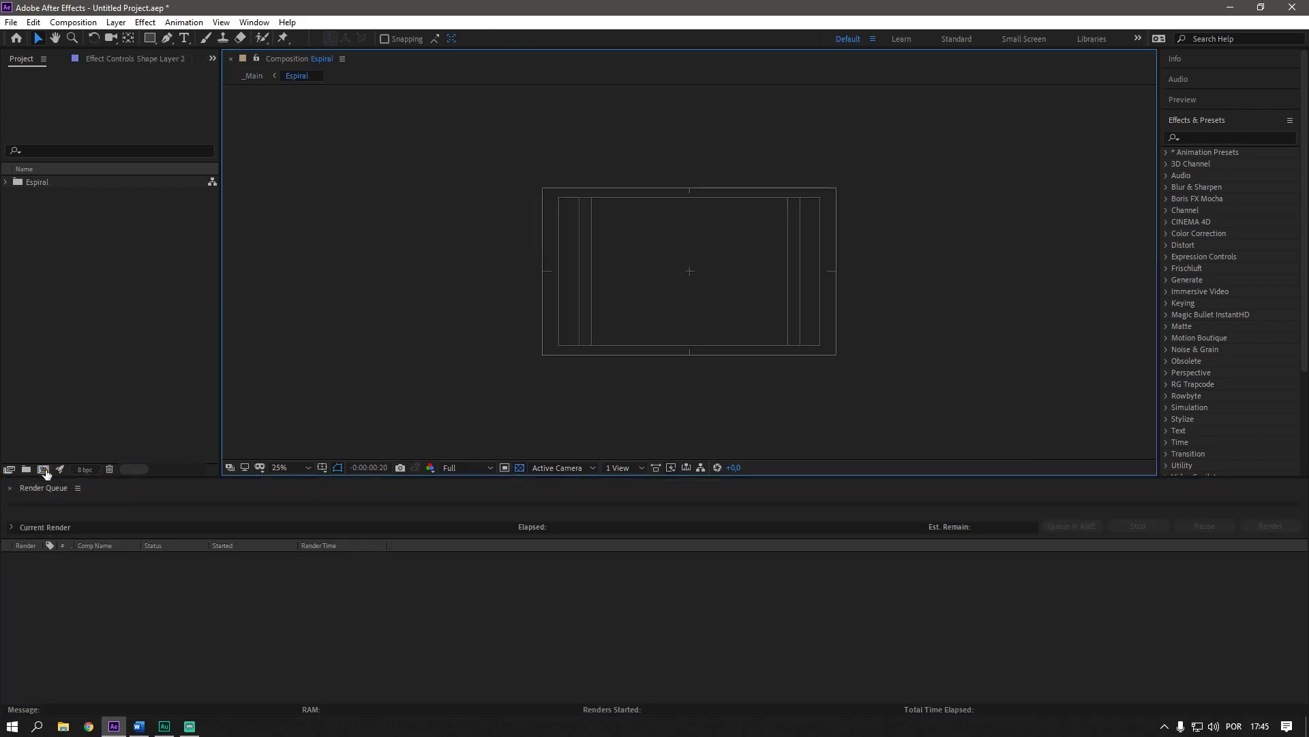
left_click(45, 470)
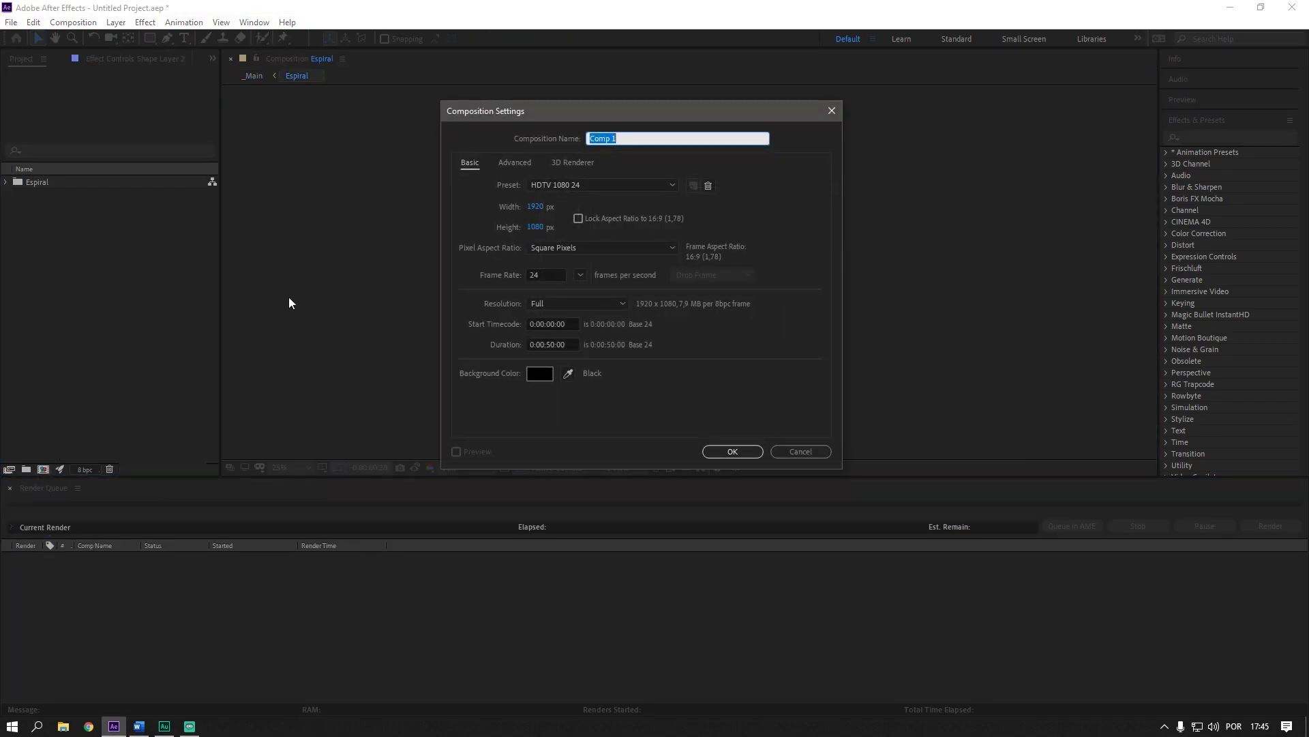
type("Esp")
type("iral")
left_click(735, 176)
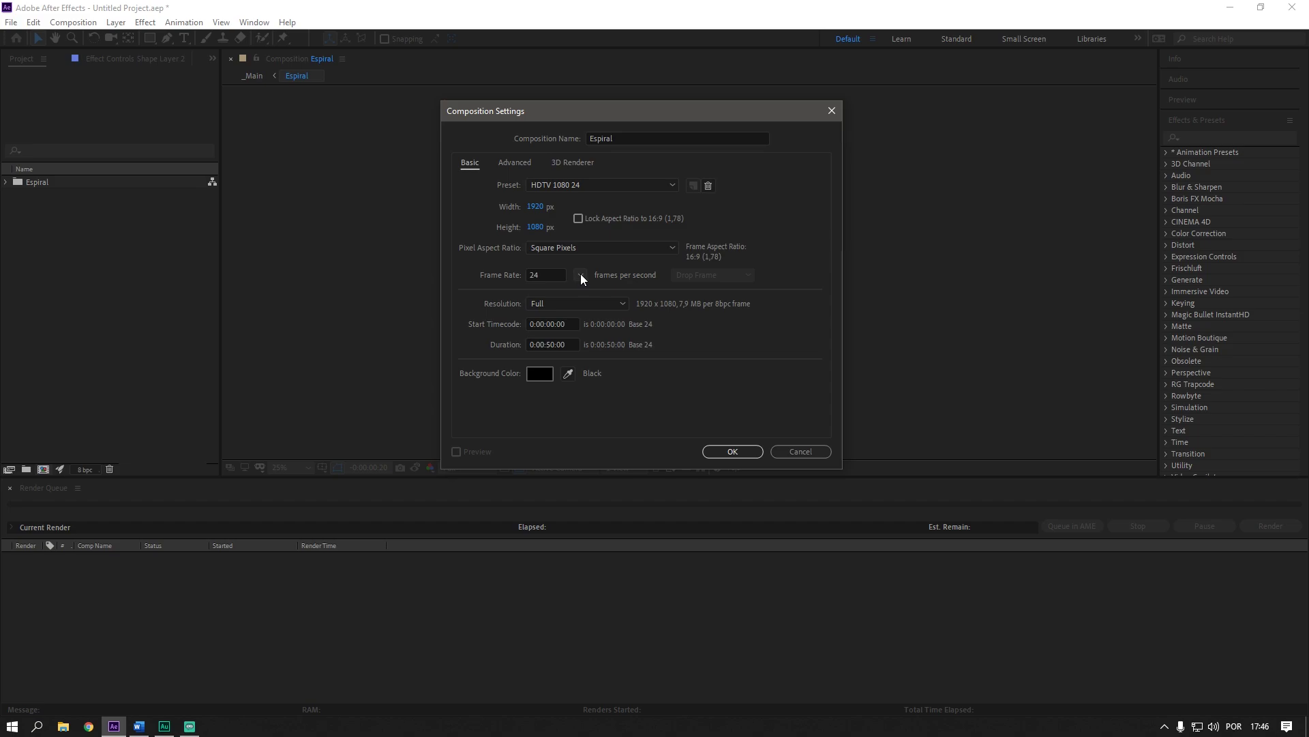
left_click(581, 277)
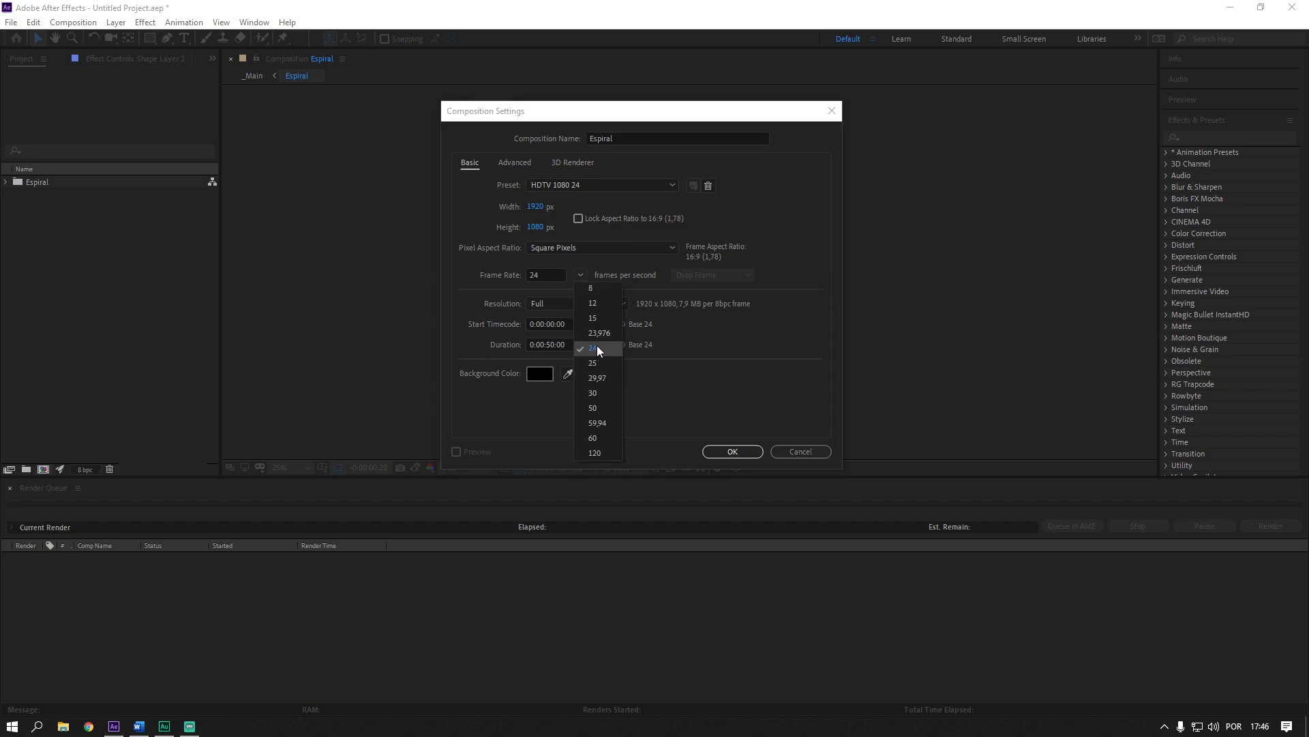
left_click(724, 372)
left_click(731, 450)
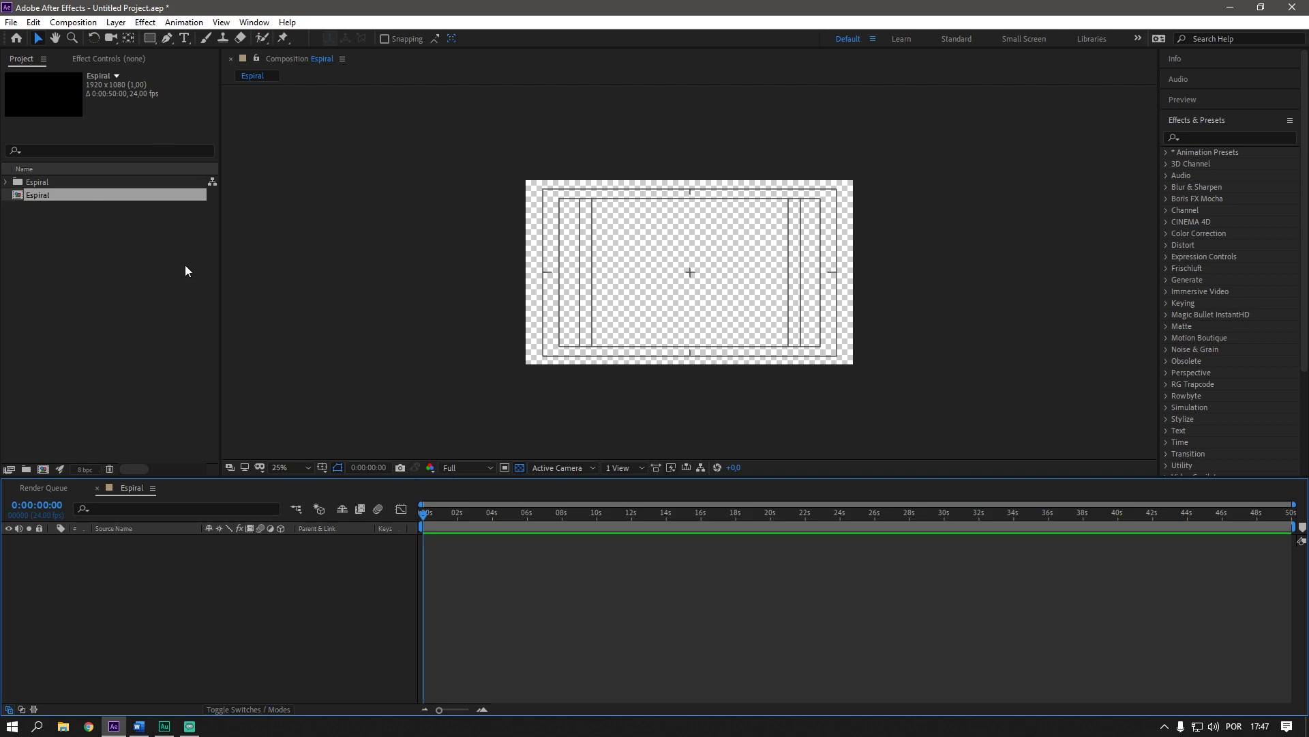
- With the Pen tool, set new shapes to no fill and a white 35 px stroke
left_click(167, 38)
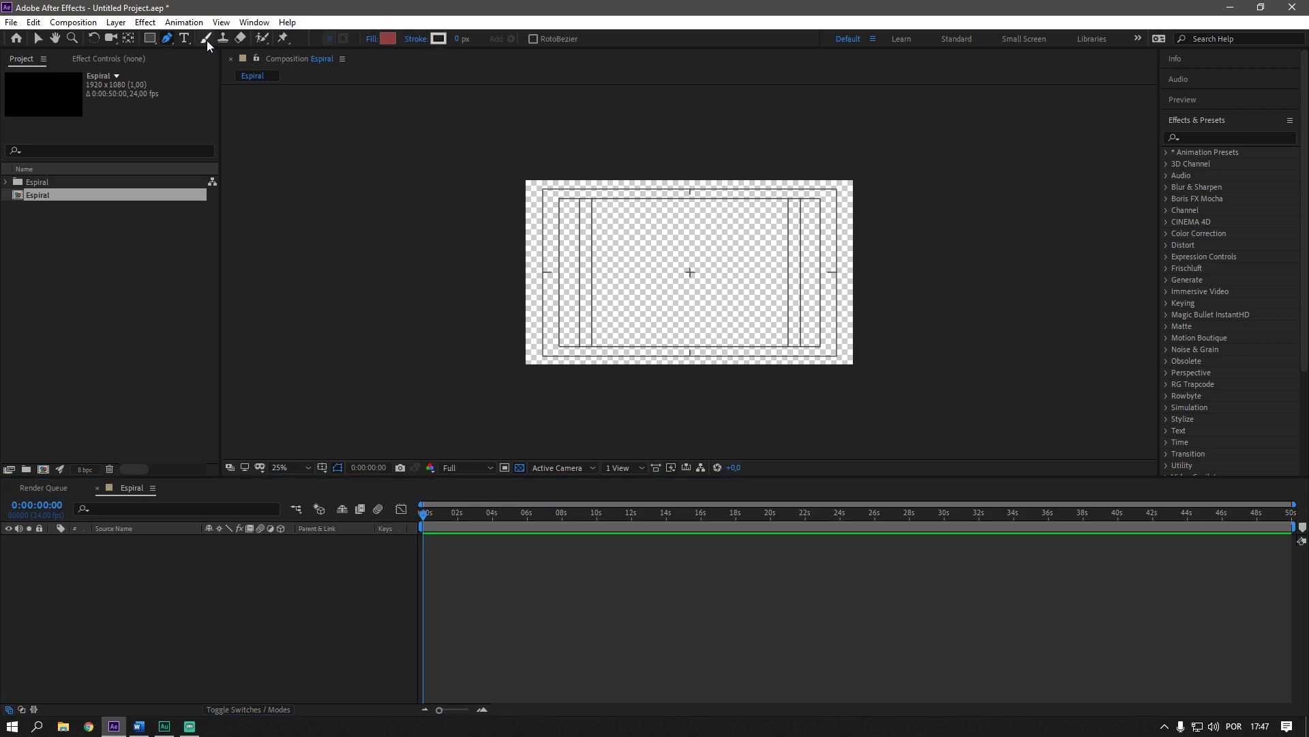
left_click(369, 41)
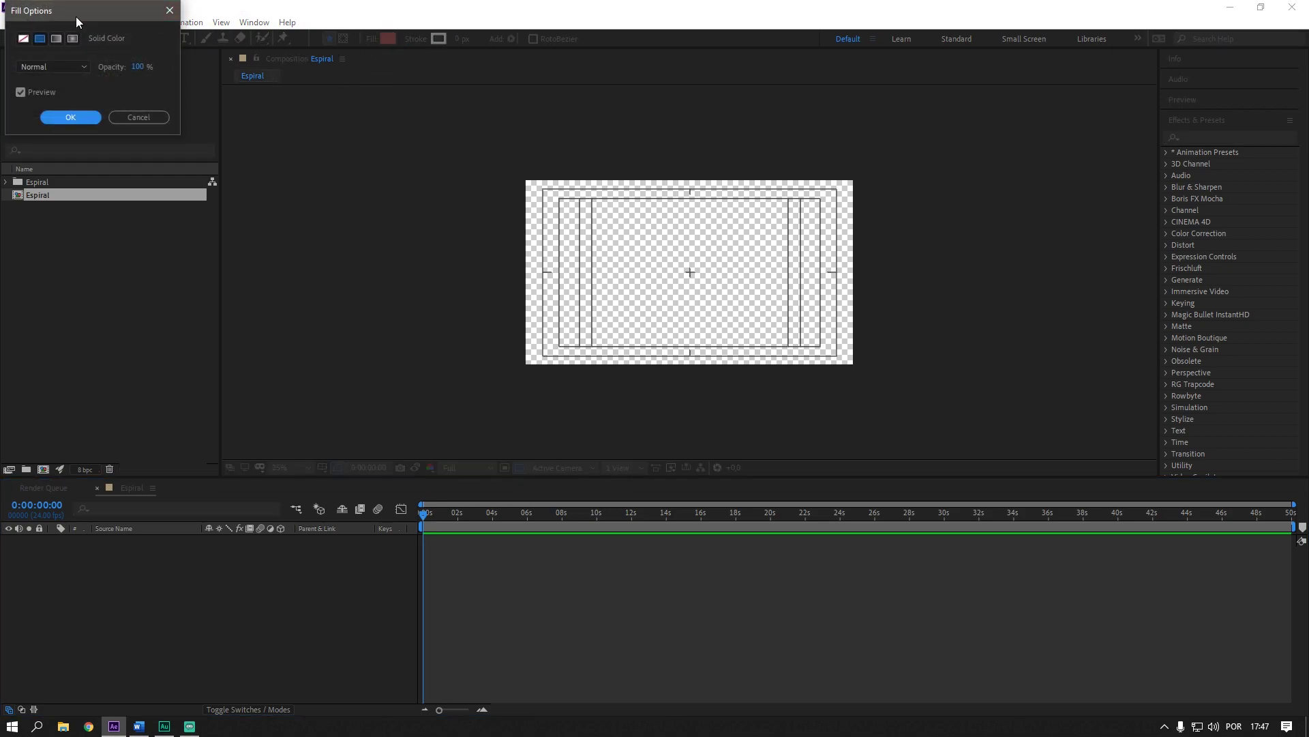
left_click(24, 39)
left_click(68, 115)
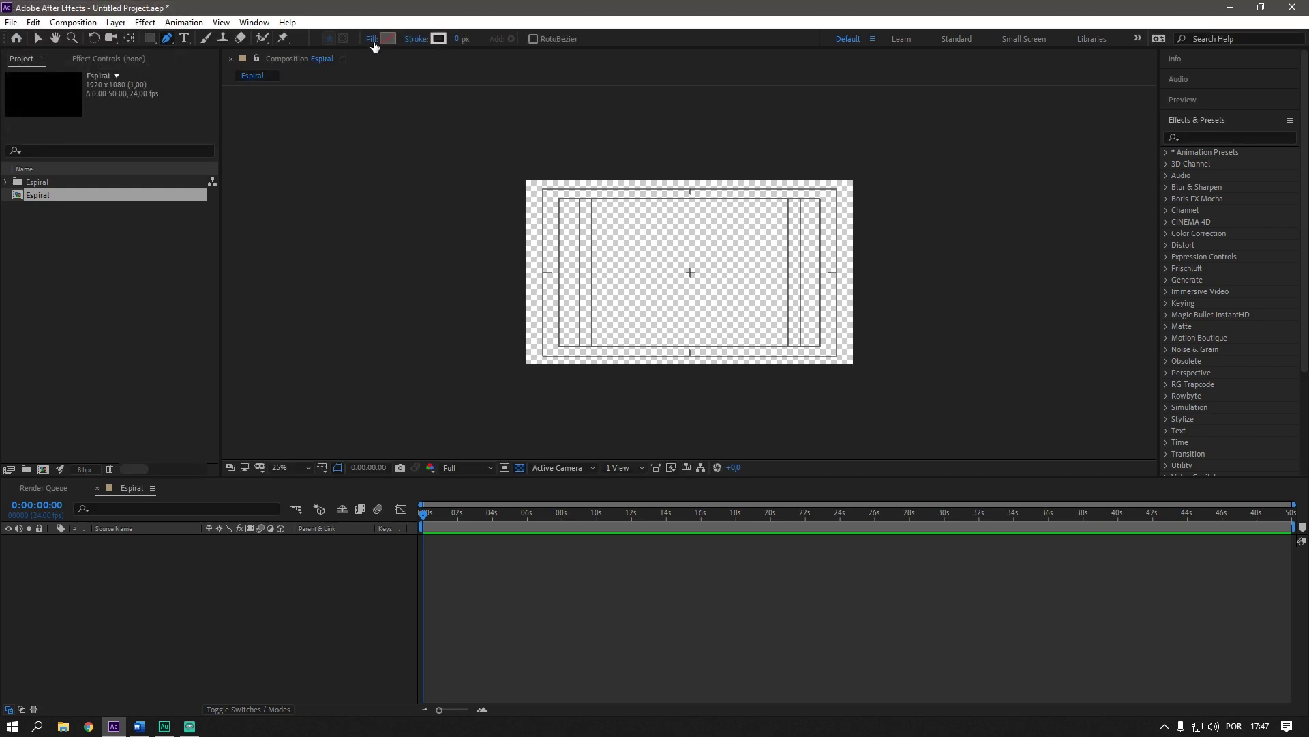
left_click_drag(457, 41, 487, 42)
left_click(439, 39)
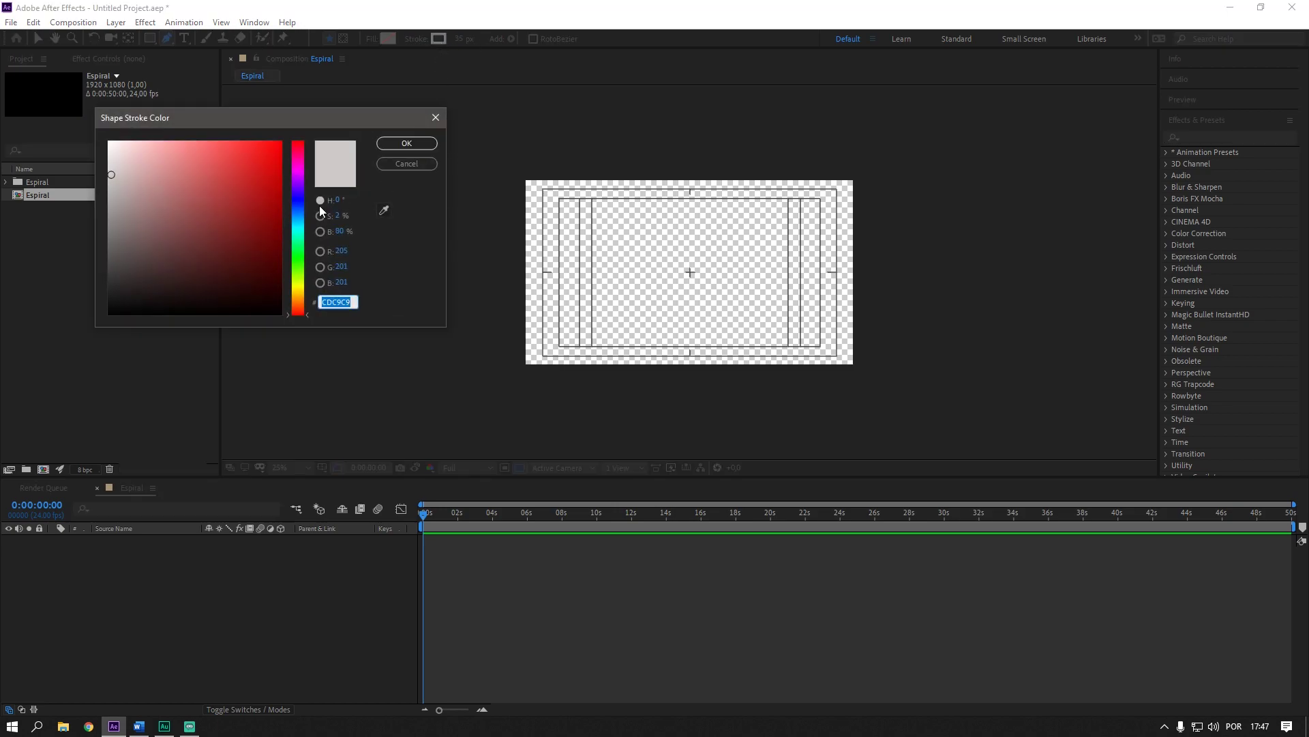
left_click(393, 146)
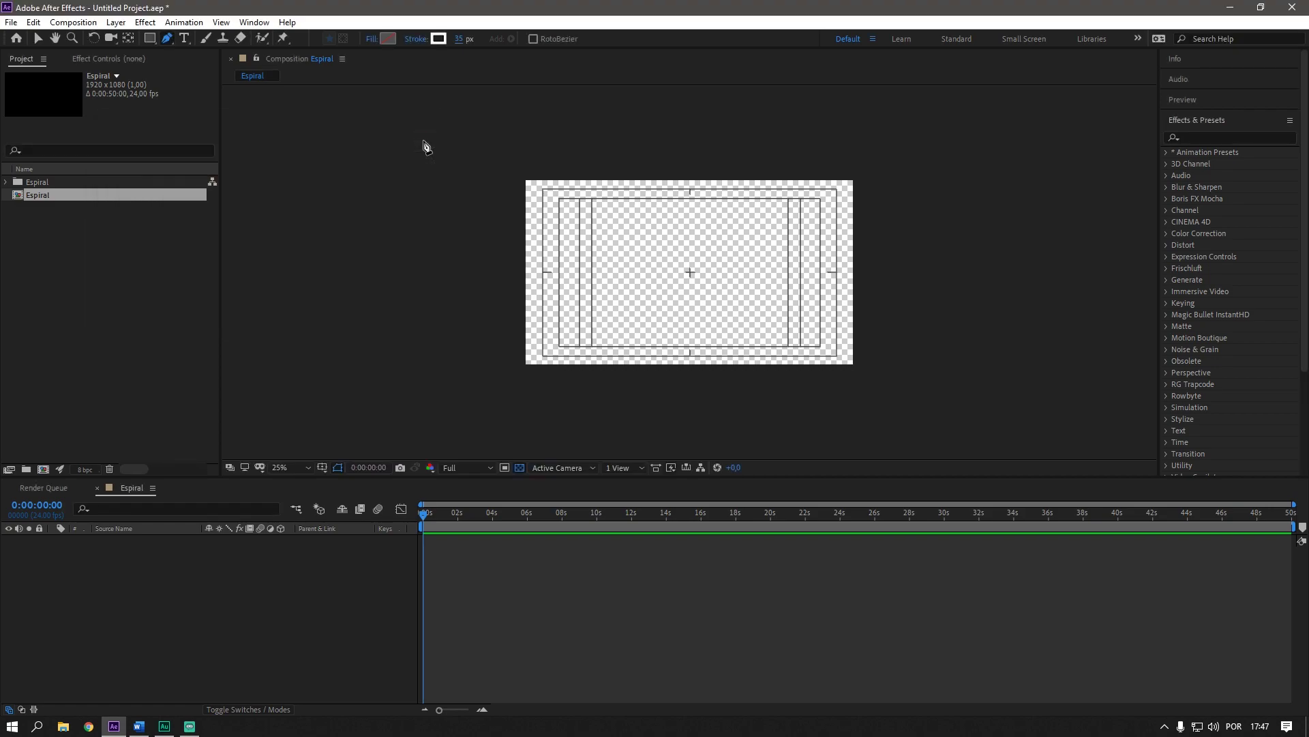
- Draw a short horizontal line through the composition centre as Shape Layer 1
left_click(655, 272)
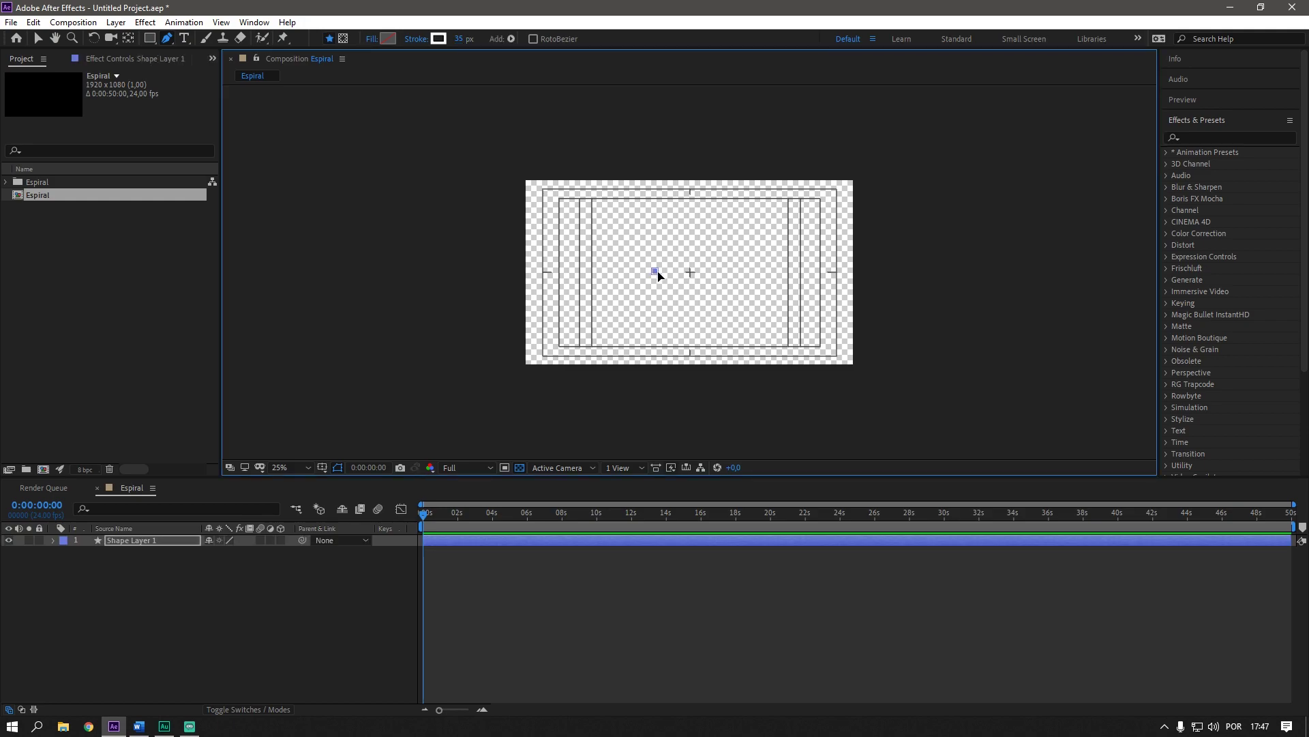
left_click(727, 272)
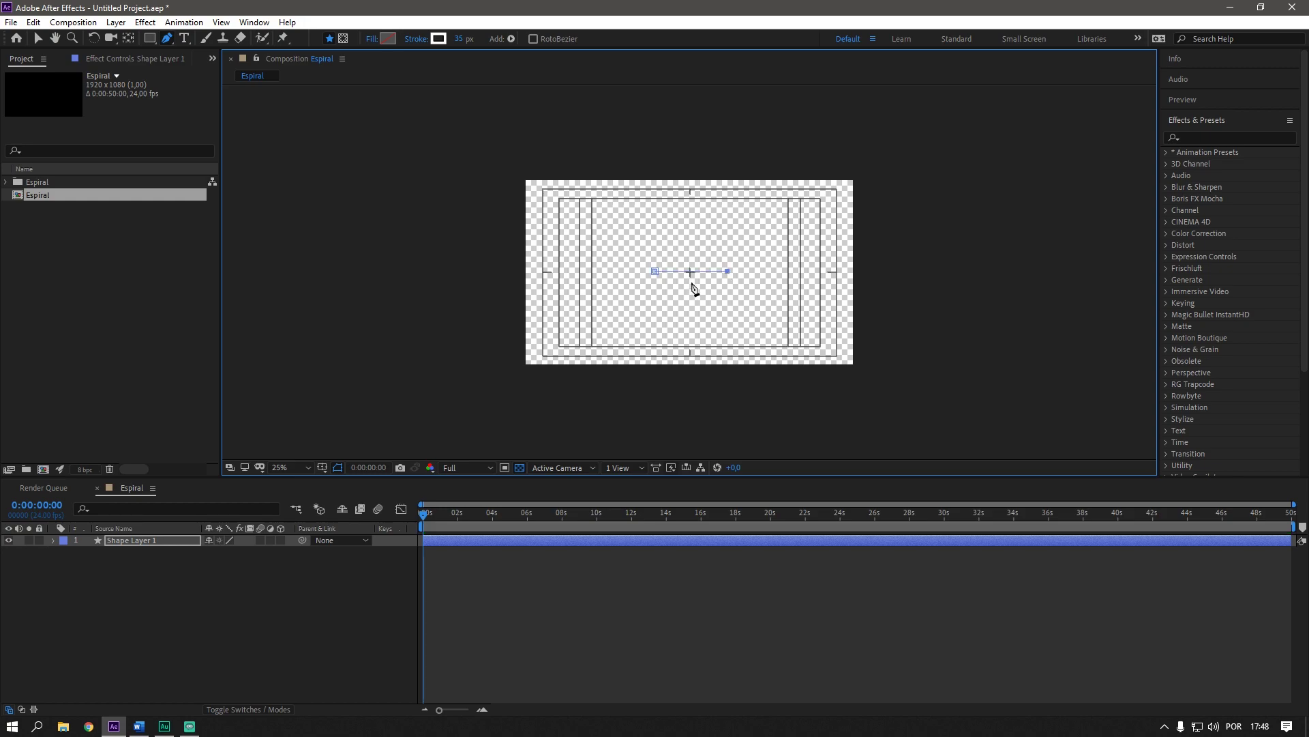
scroll(693, 284, "up", 2)
key("v")
scroll(689, 256, "up", 2)
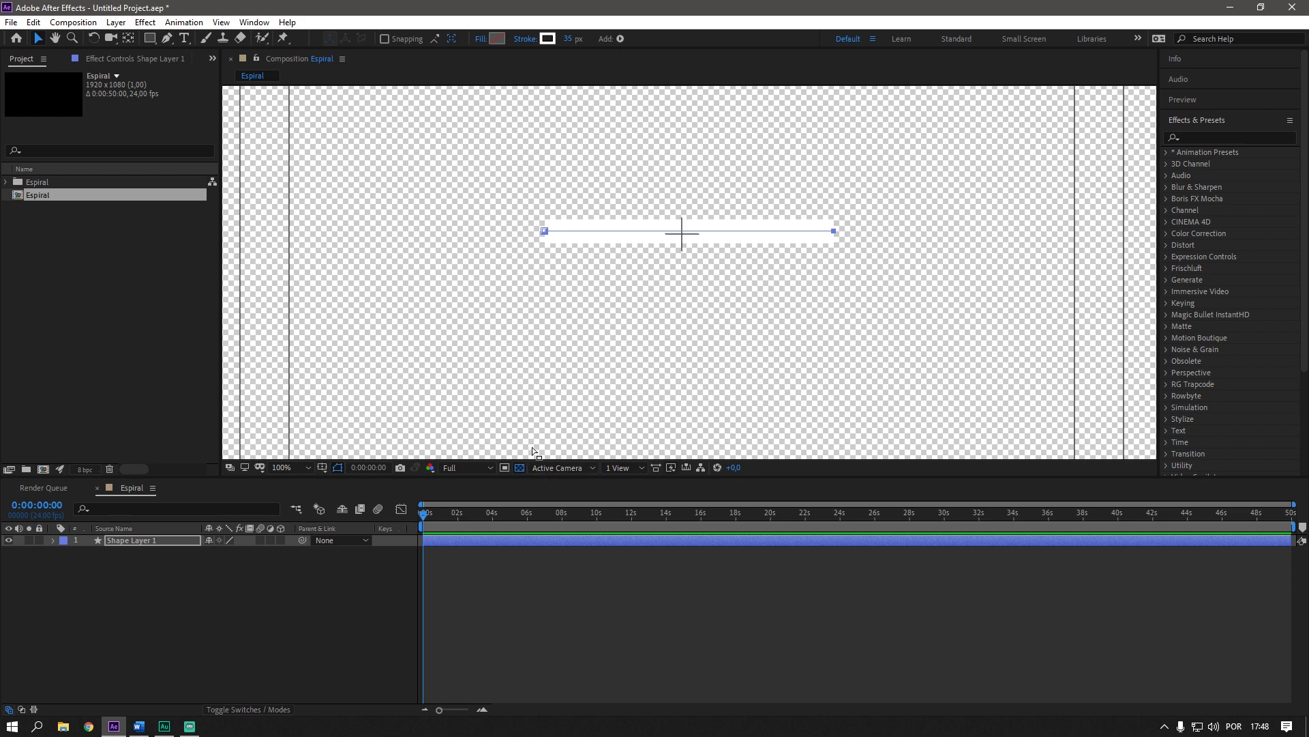
- Turn off the transparency grid so the white line shows against black
left_click(519, 466)
scroll(667, 232, "up", 1)
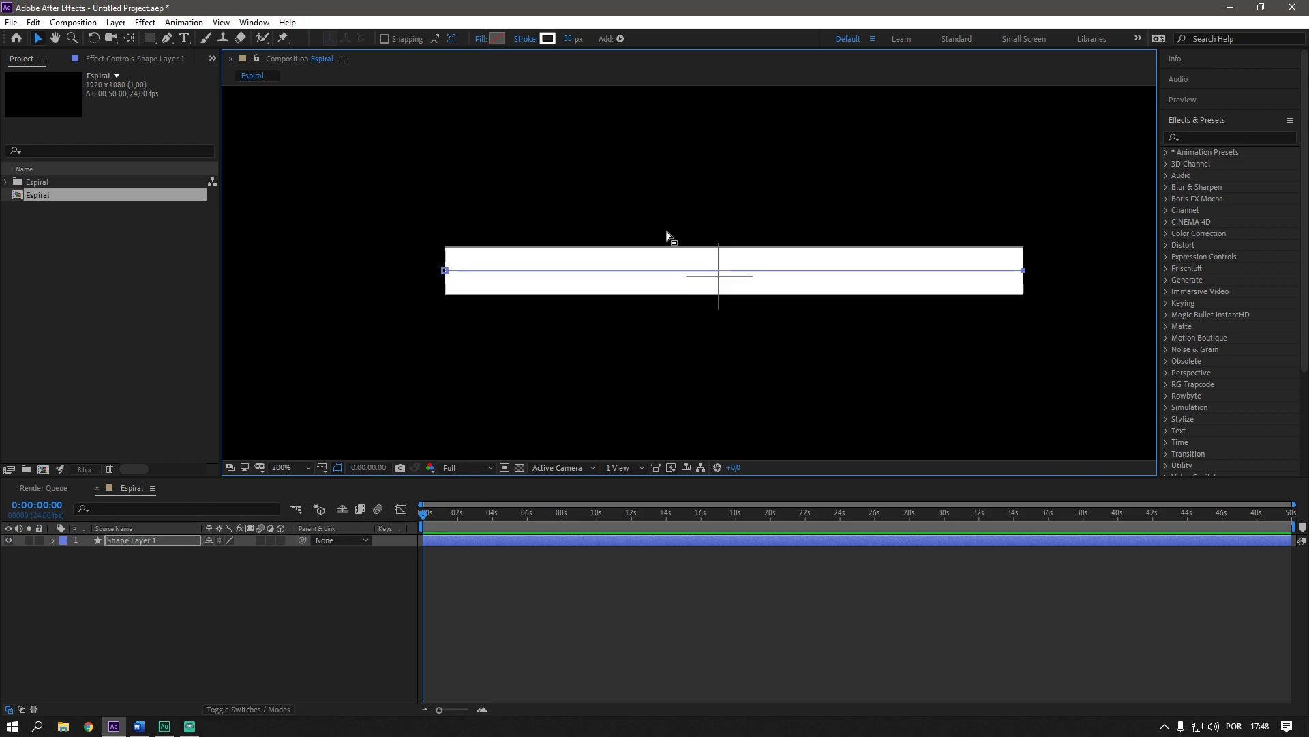
scroll(667, 232, "down", 1)
scroll(667, 232, "down", 1)
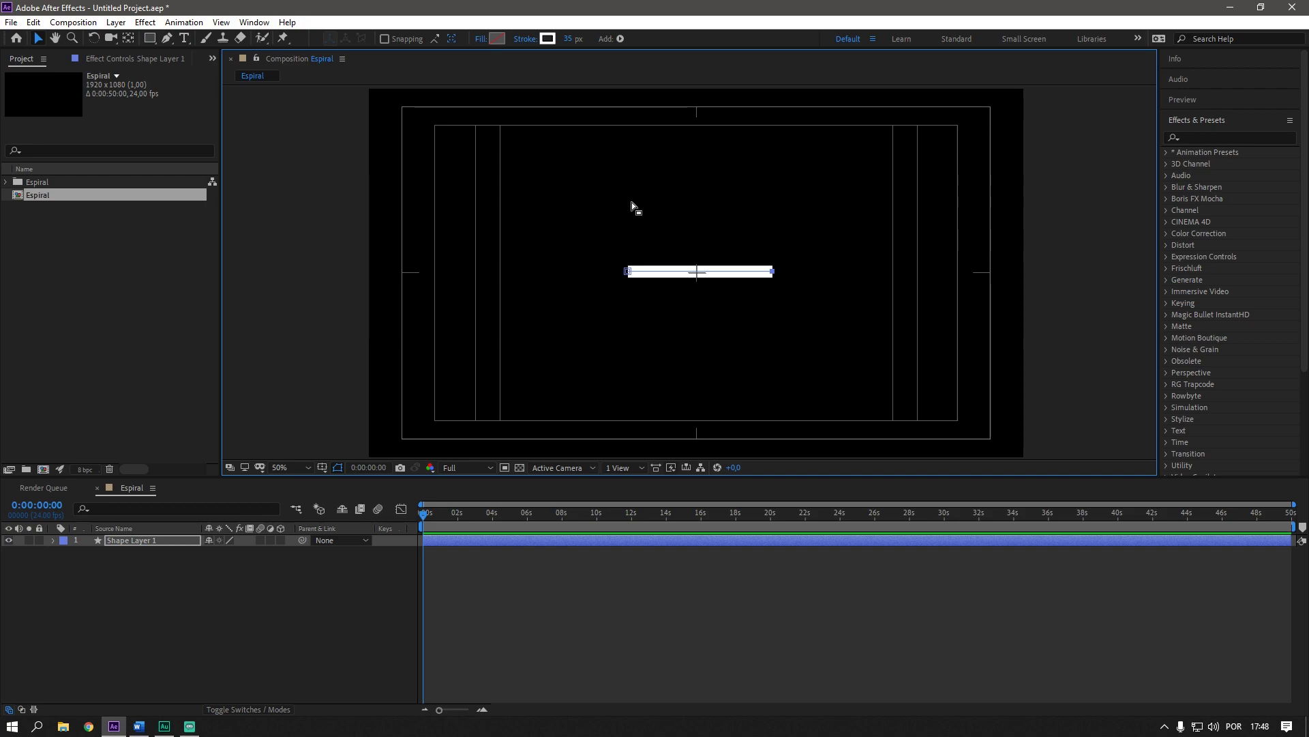
- Set Shape Layer 1's Stroke 1 Line Cap to Round Cap and view at 100%
left_click(53, 541)
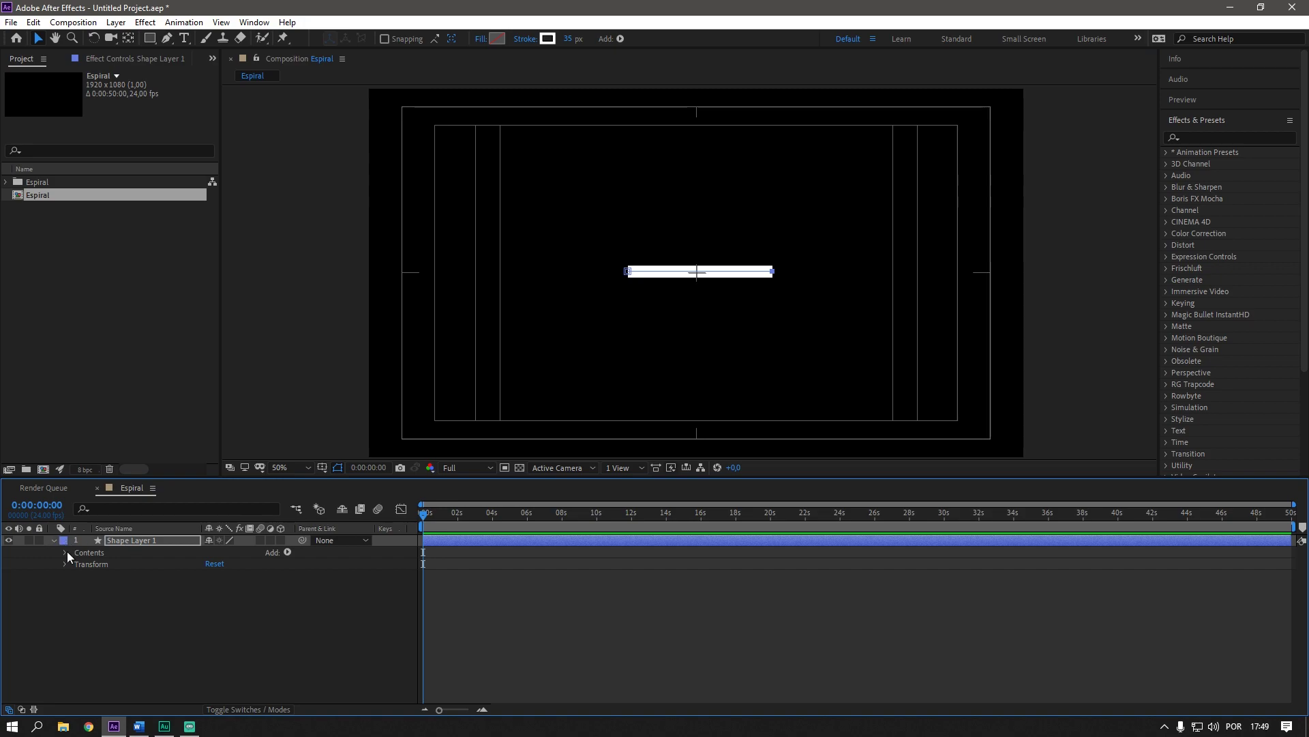
left_click(65, 552)
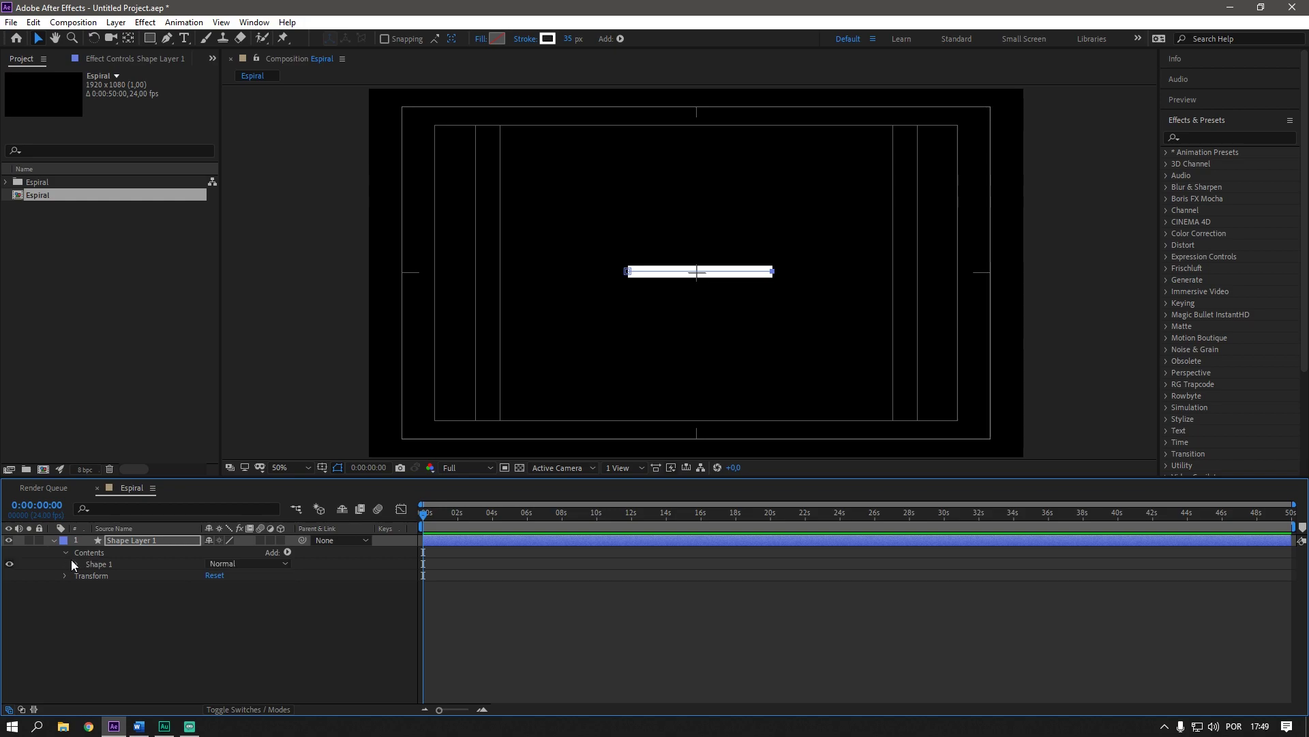
left_click(92, 564)
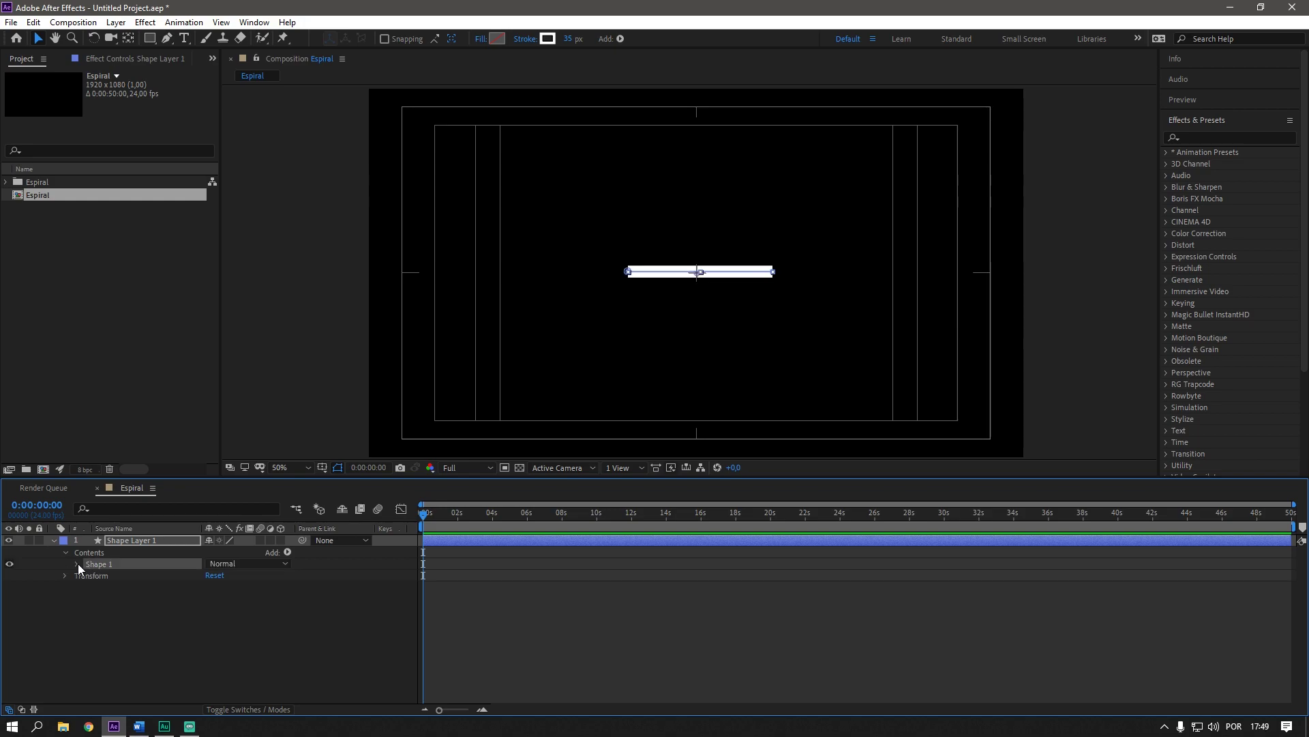
left_click(76, 563)
left_click(113, 587)
left_click(87, 587)
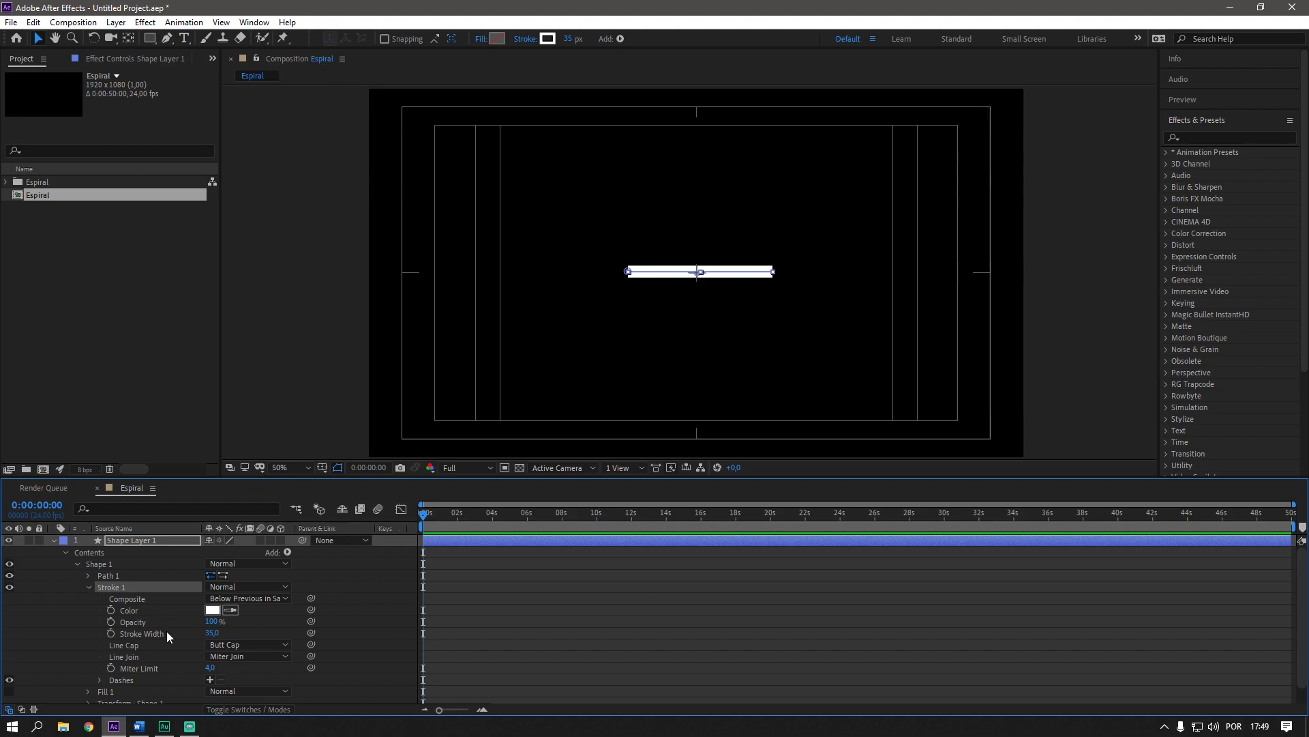
left_click(262, 645)
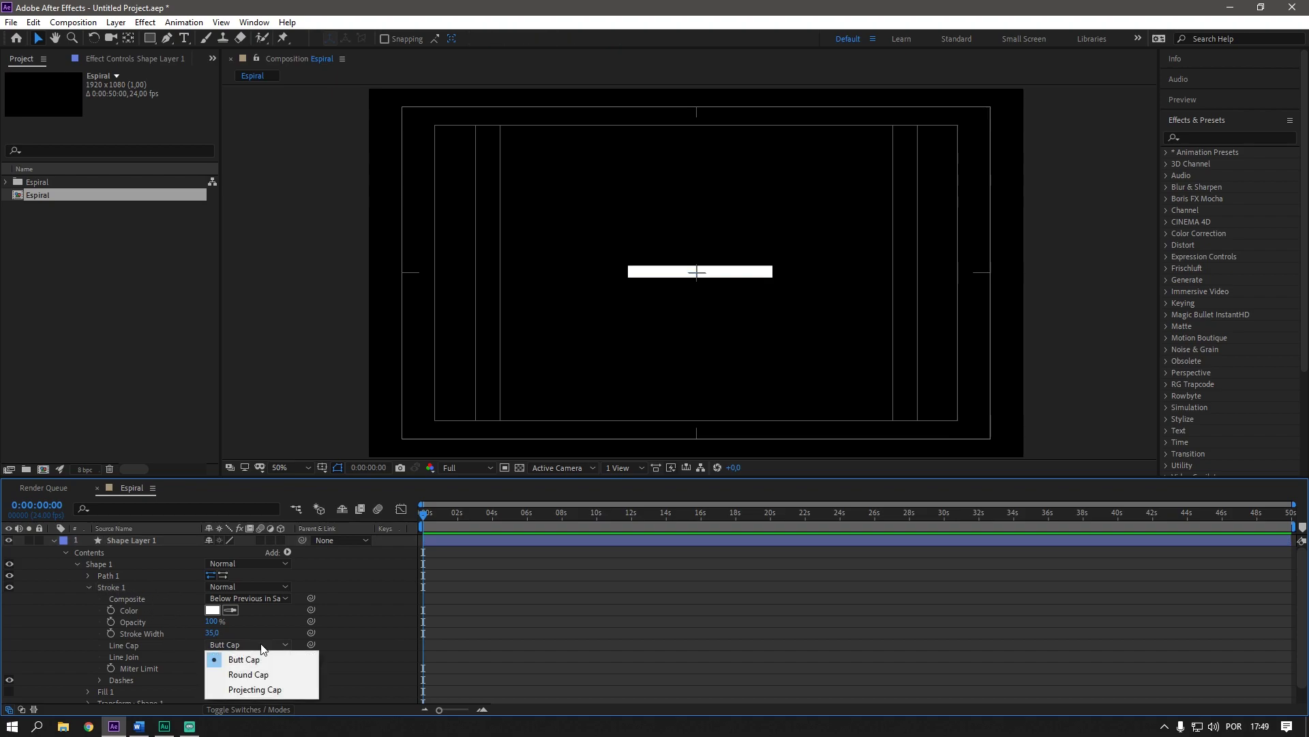
left_click(261, 673)
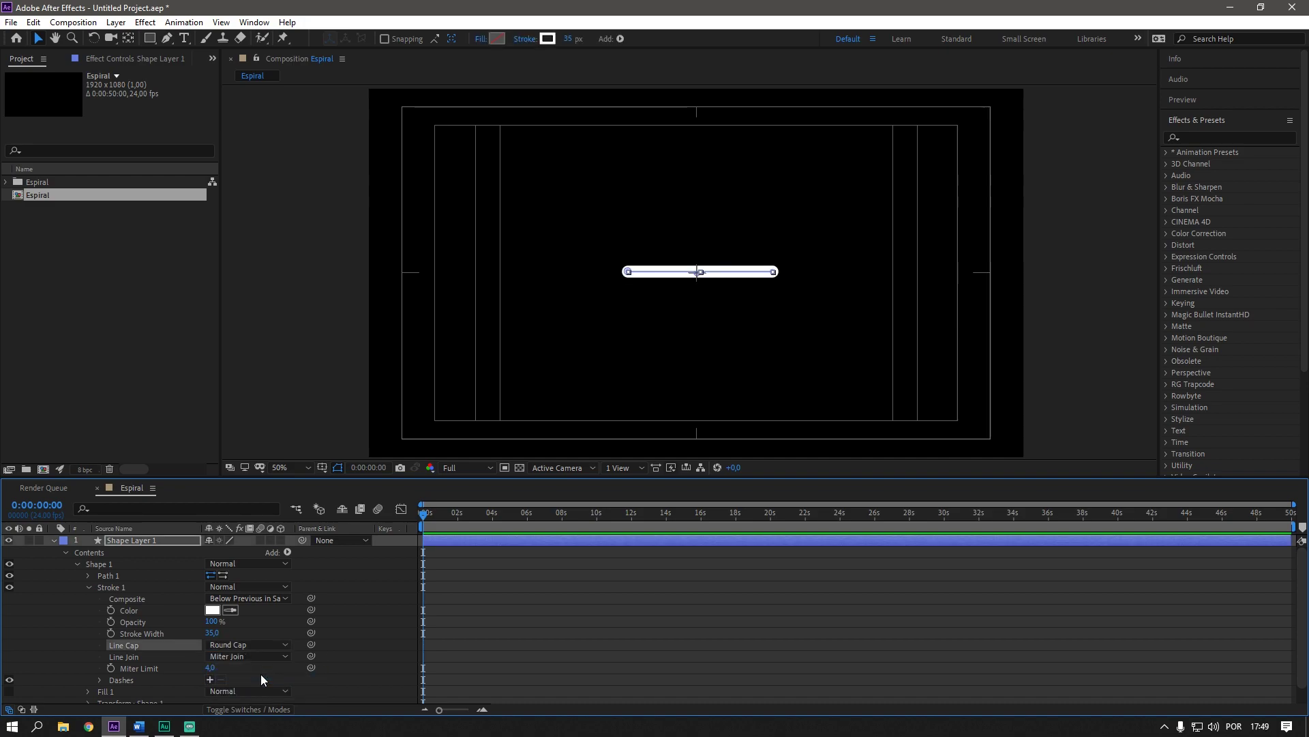
key("slash")
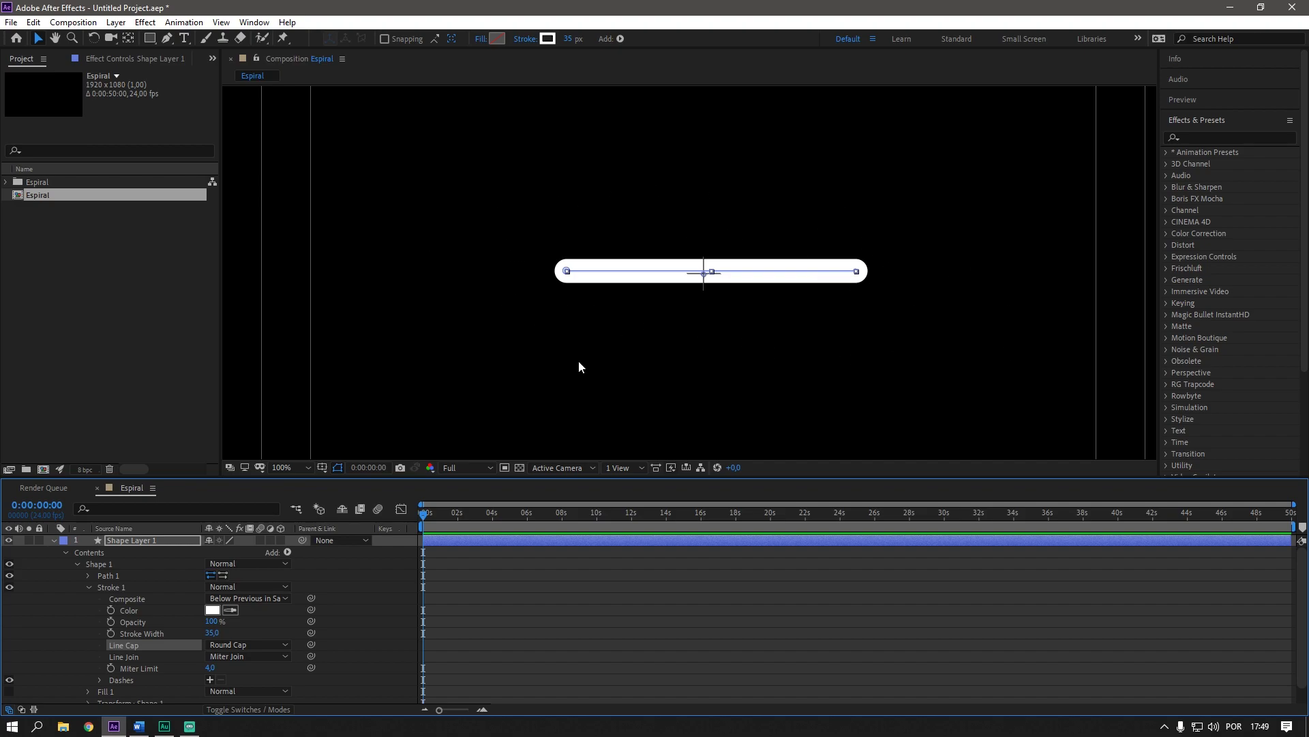
left_click(698, 208)
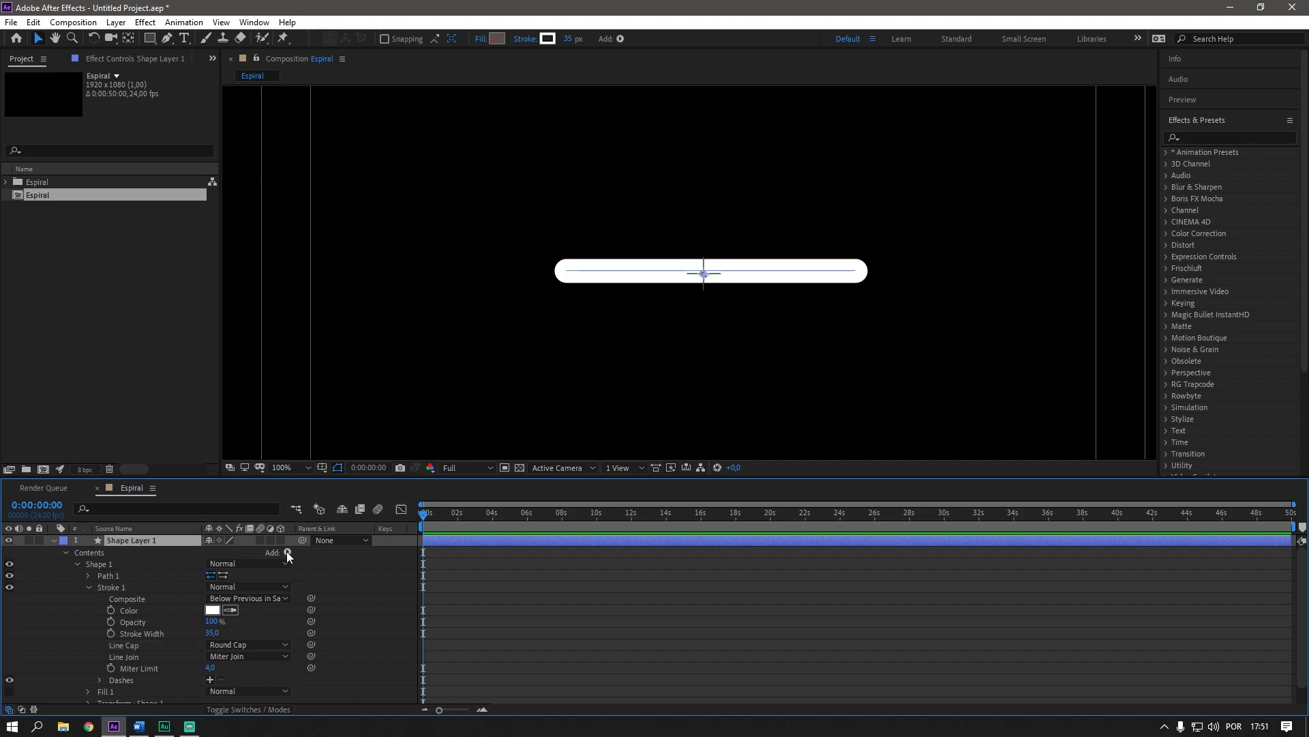
- Add a Twist to the line and scrub its Angle to about 644°
left_click(287, 553)
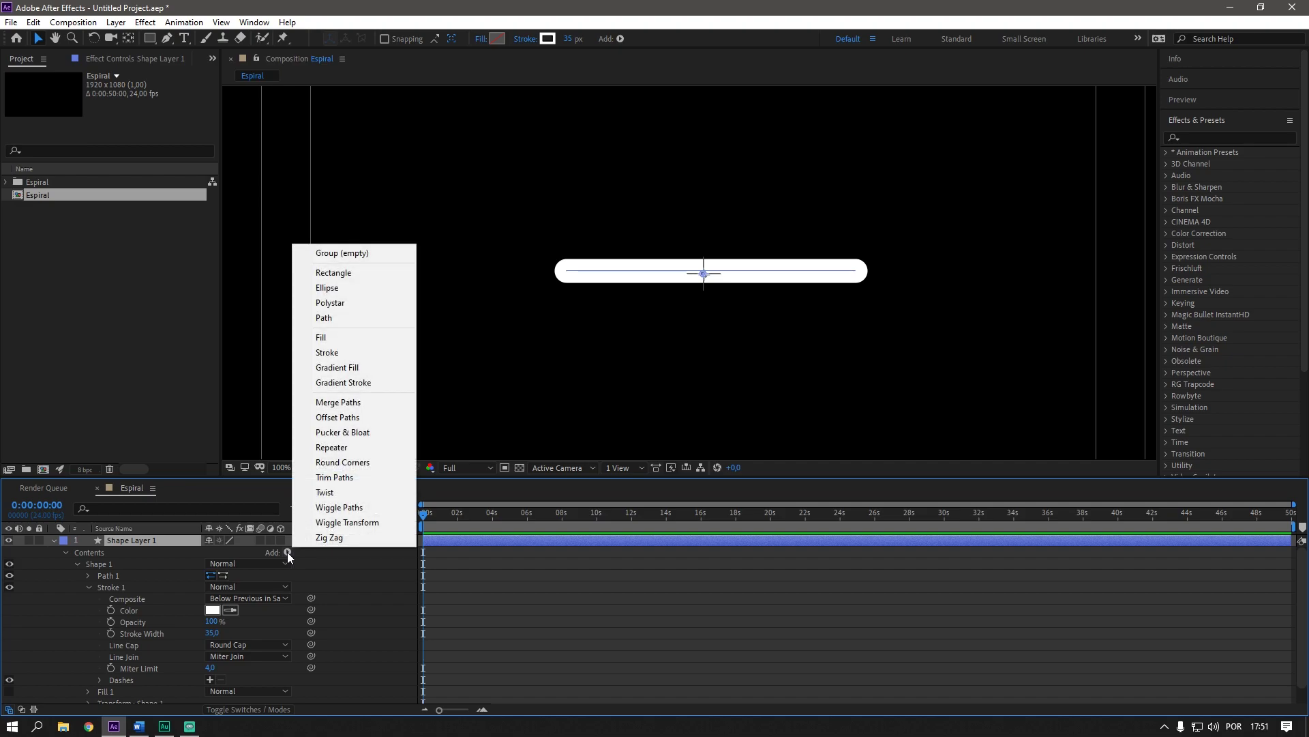
left_click(350, 493)
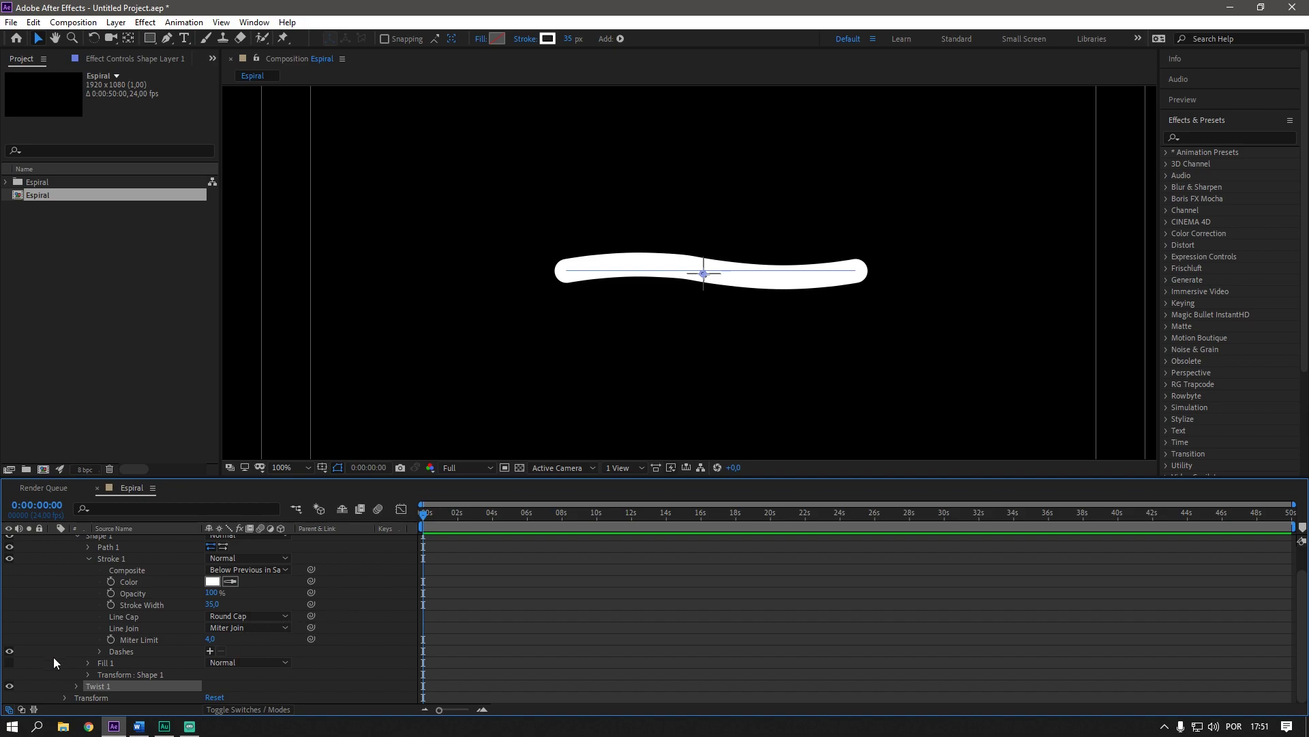
left_click(76, 686)
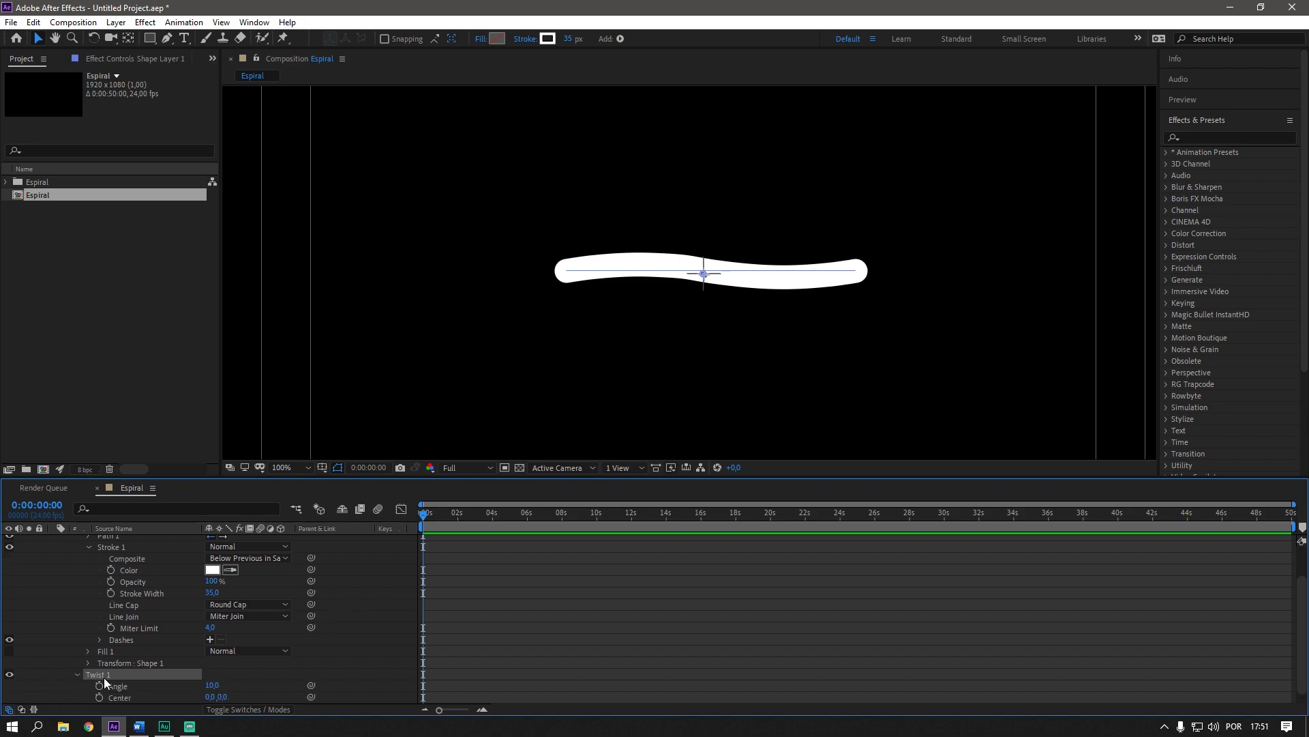
scroll(104, 677, "down", 1)
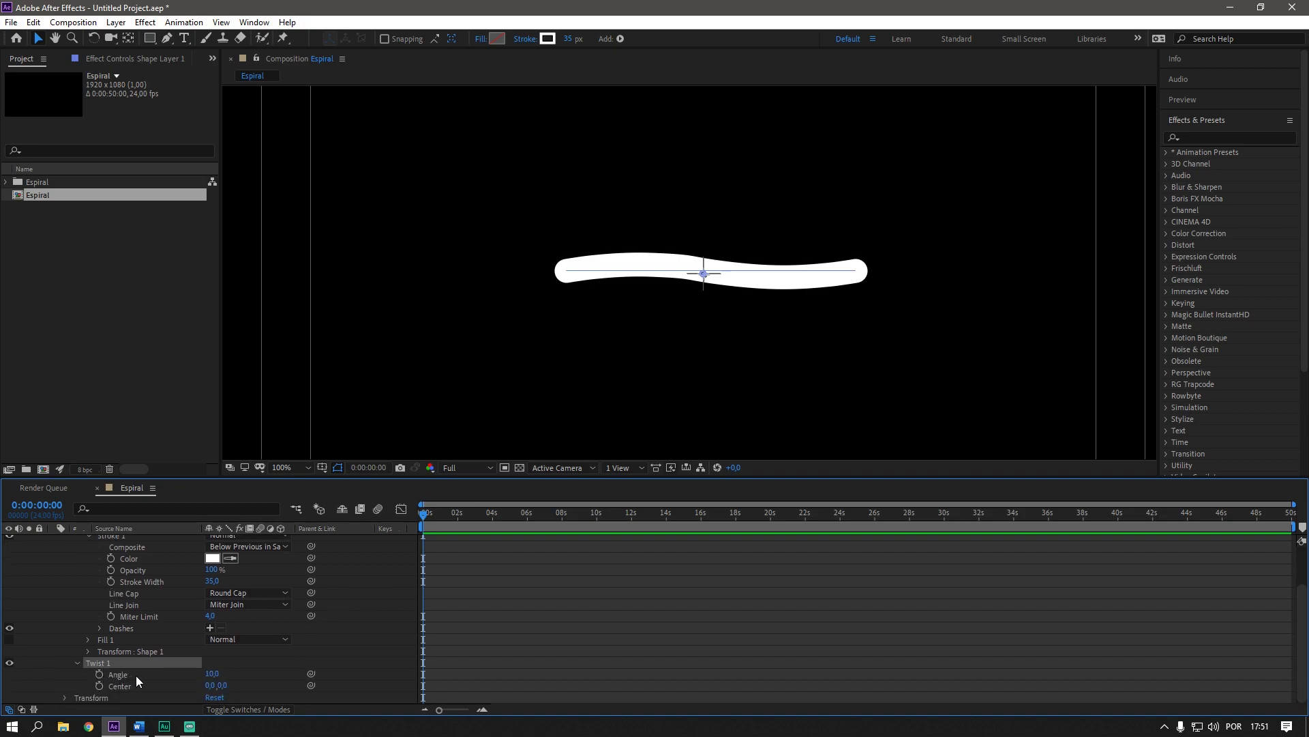
left_click(131, 675)
left_click(131, 687)
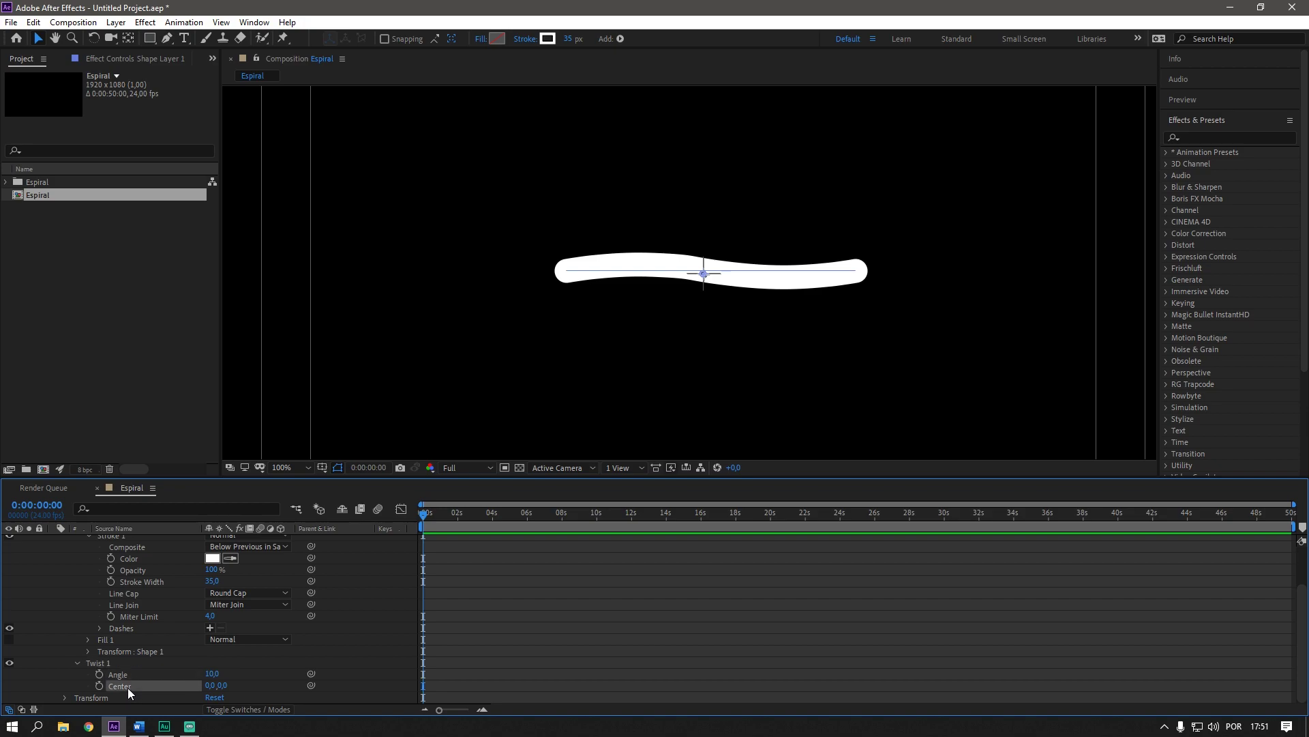
mouse_move(212, 674)
left_mouse_down()
mouse_move(710, 724)
mouse_move(698, 724)
left_mouse_up()
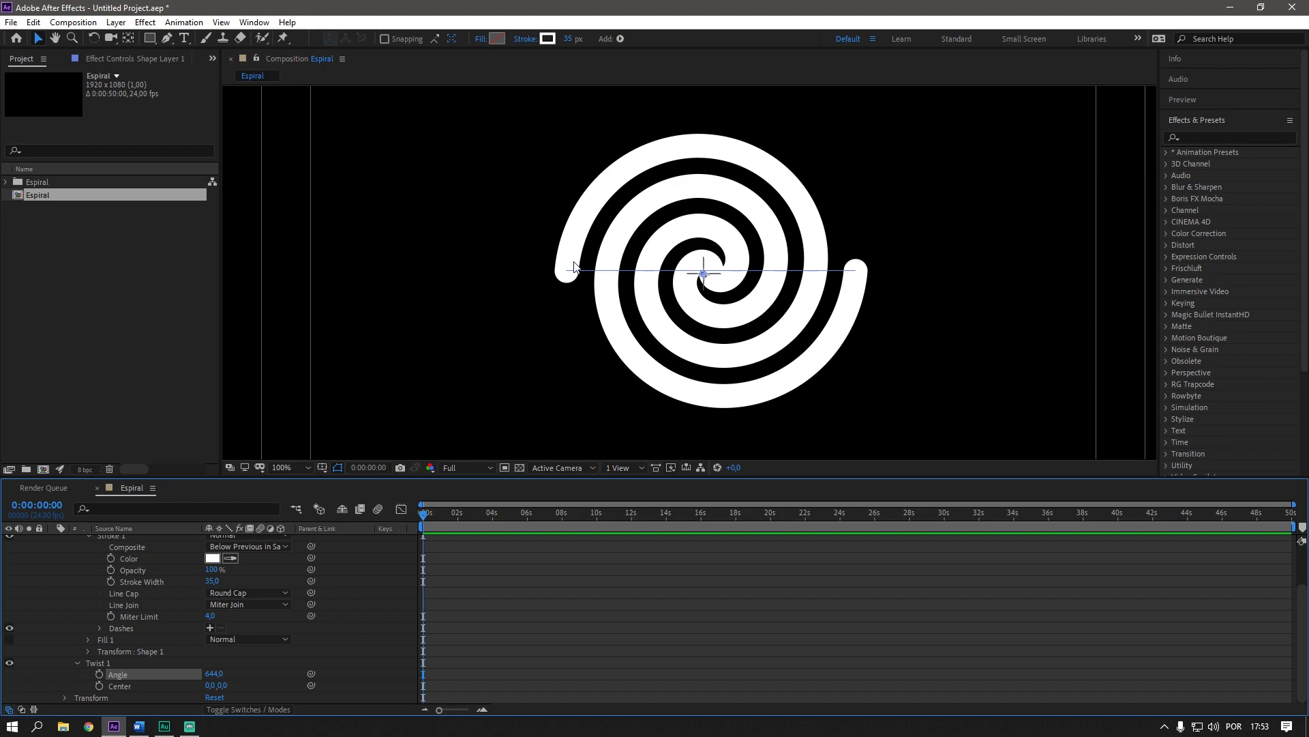
- Set the Twist Center X value to 210 to widen the spiral's coils
left_click_drag(207, 685, 318, 677)
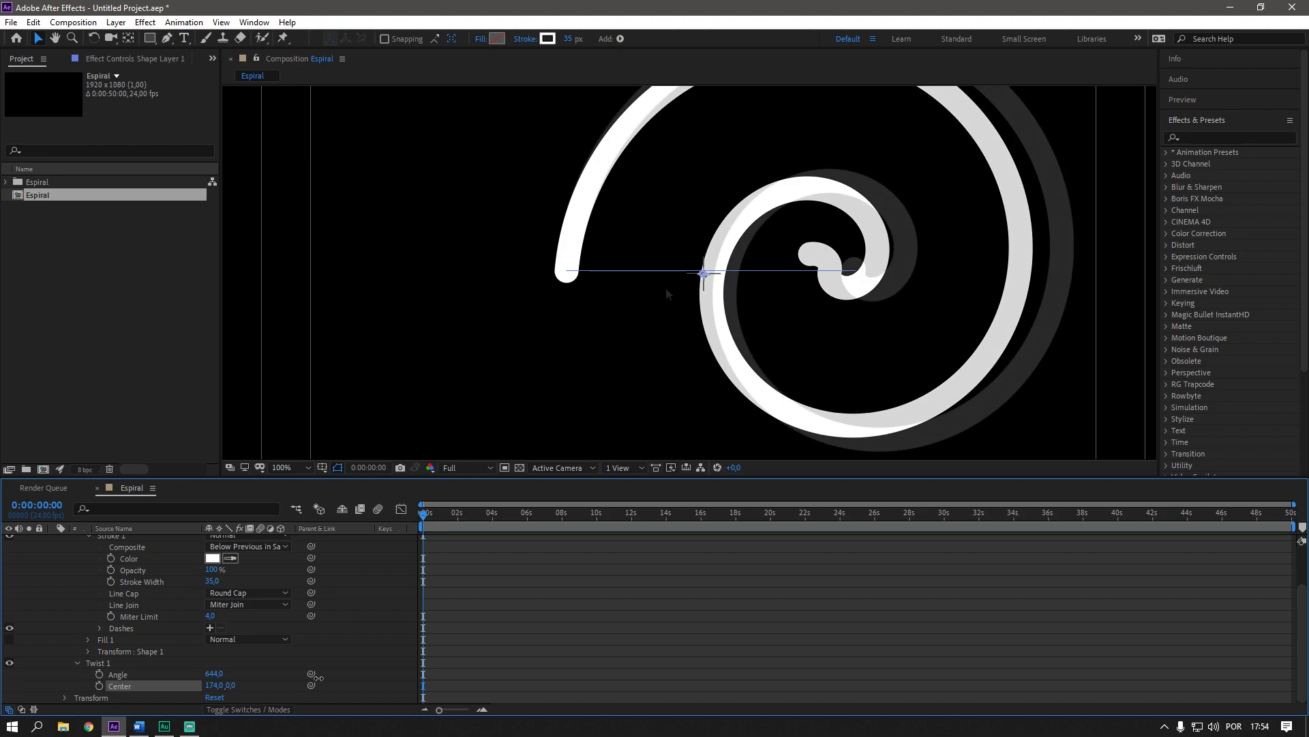
left_click_drag(318, 678, 371, 593)
left_click(211, 685)
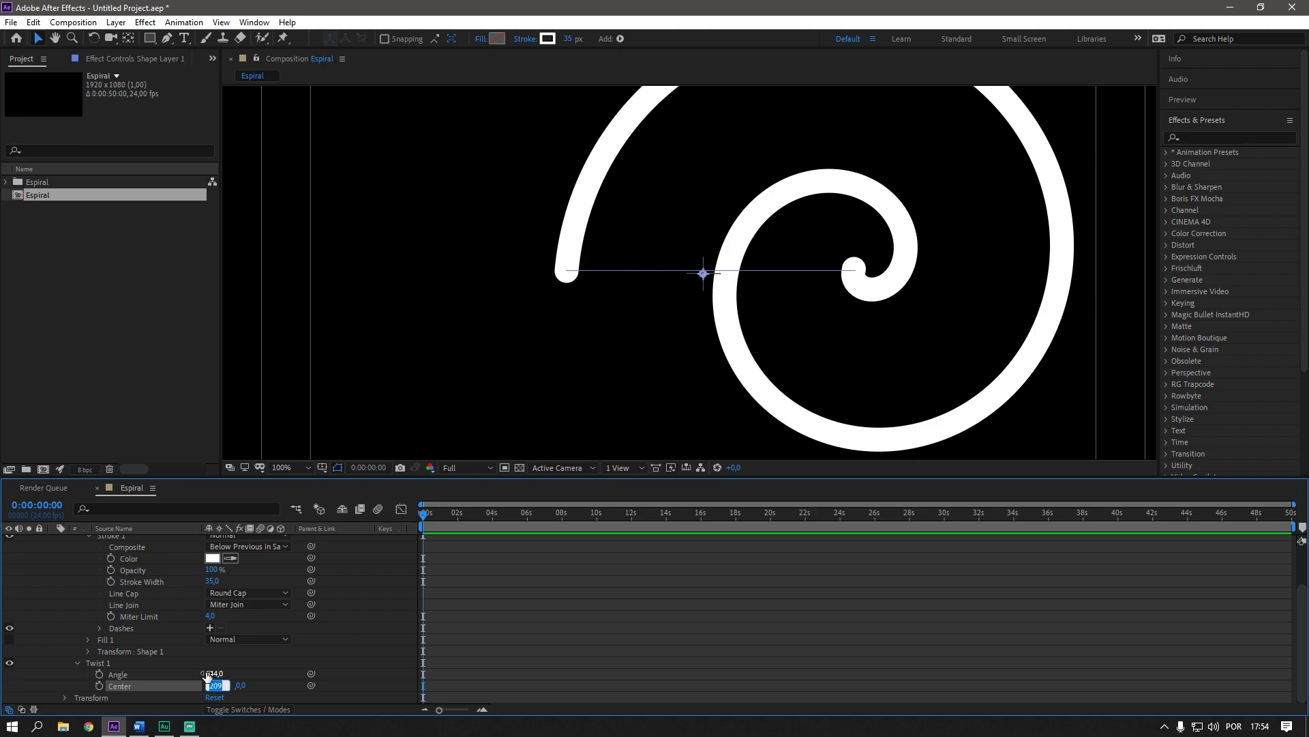
type("210,0")
key("Return")
scroll(480, 433, "down", 2)
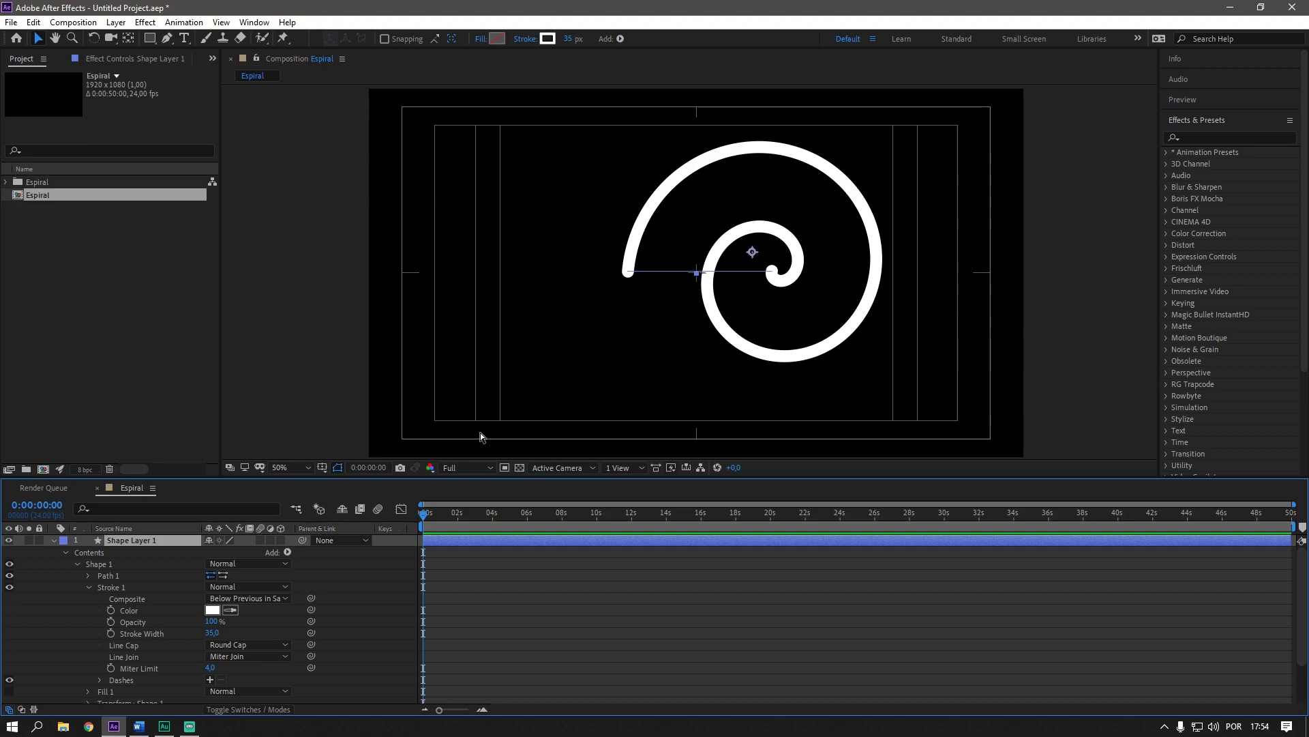
- Raise the Twist Angle to 980° and widen the layer's stroke to 155 px
left_click(88, 586)
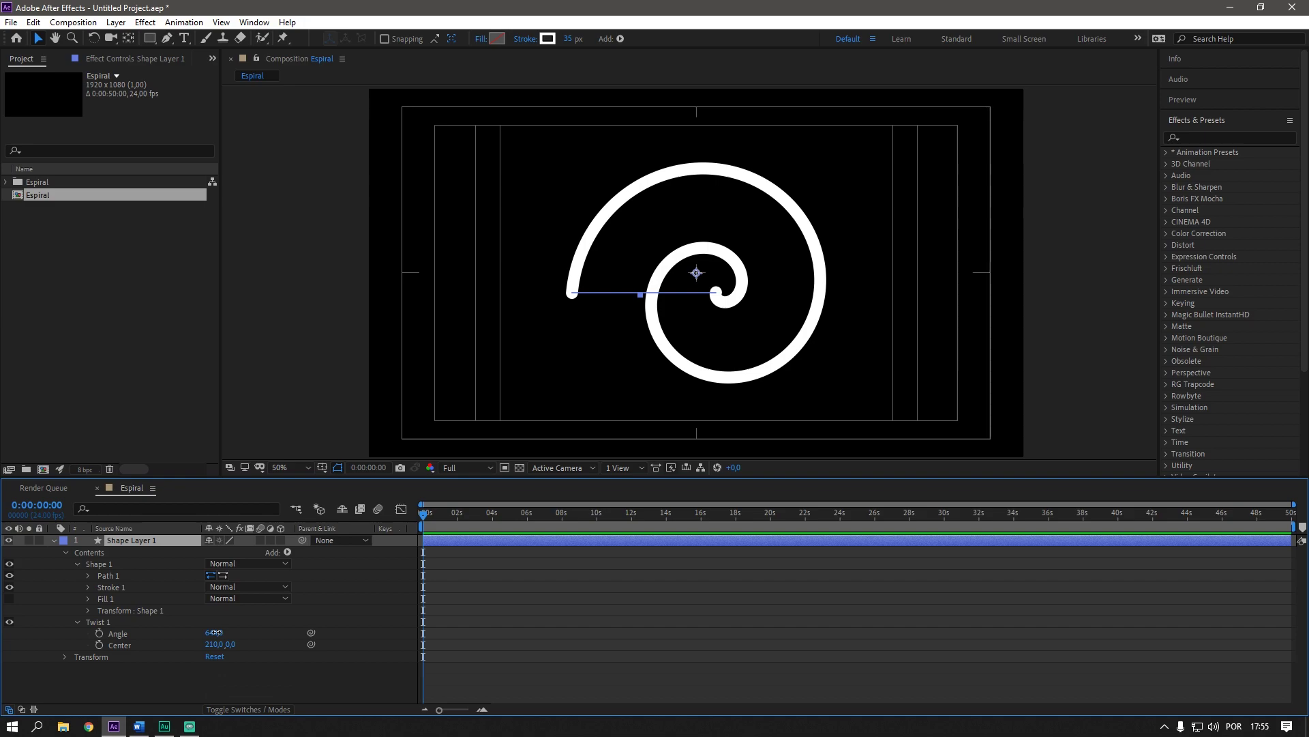
left_click_drag(214, 633, 443, 629)
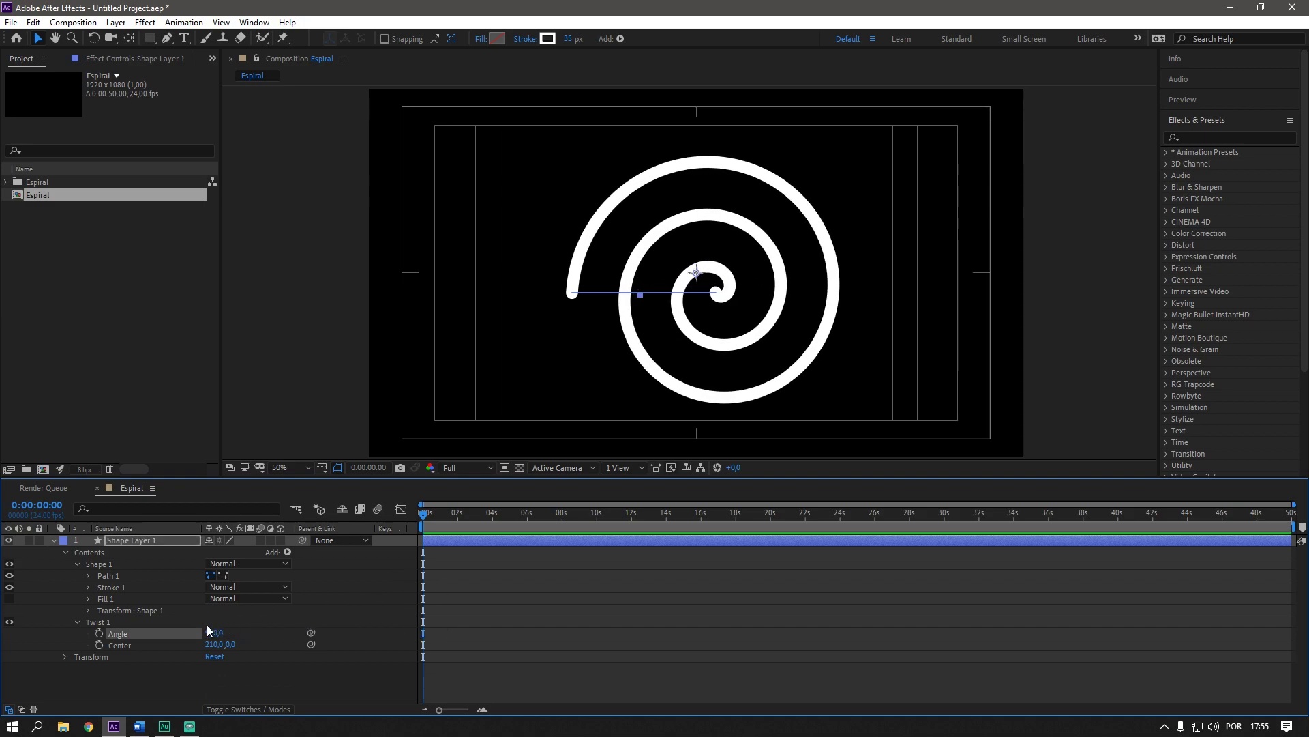
left_click(181, 539)
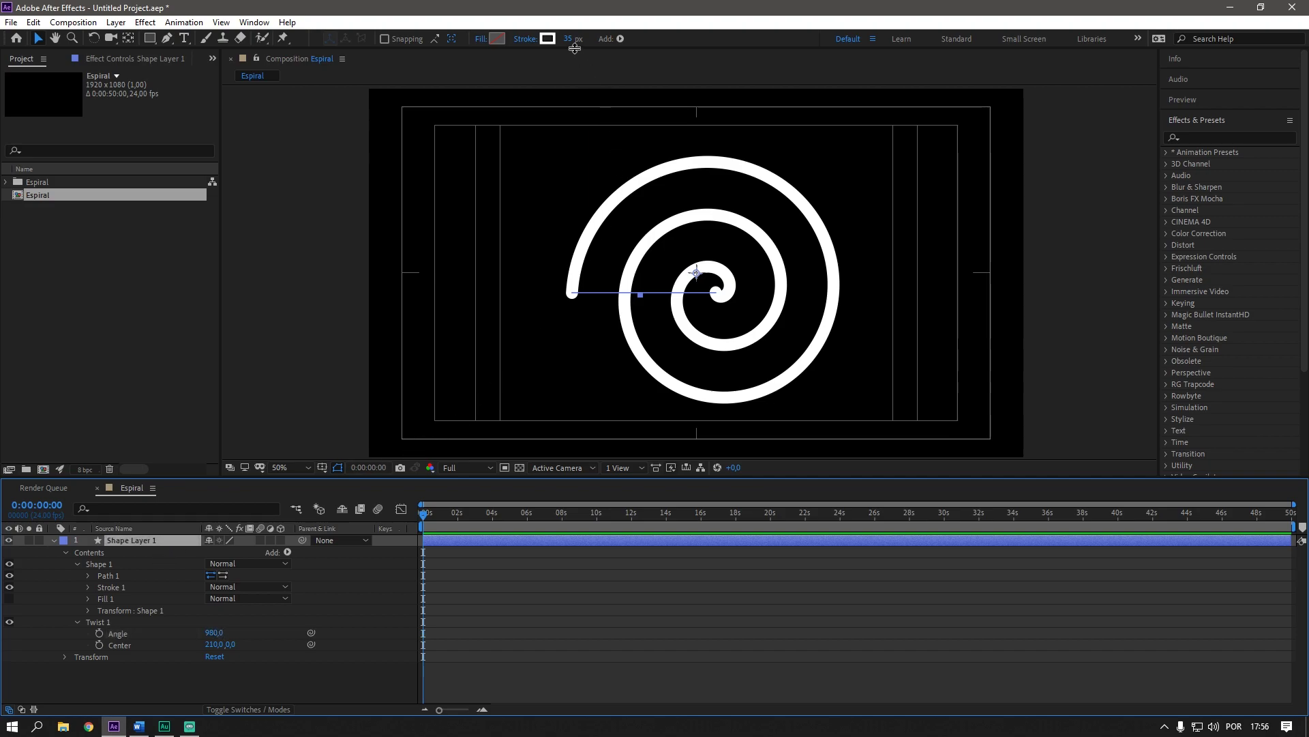
left_click_drag(572, 40, 663, 51)
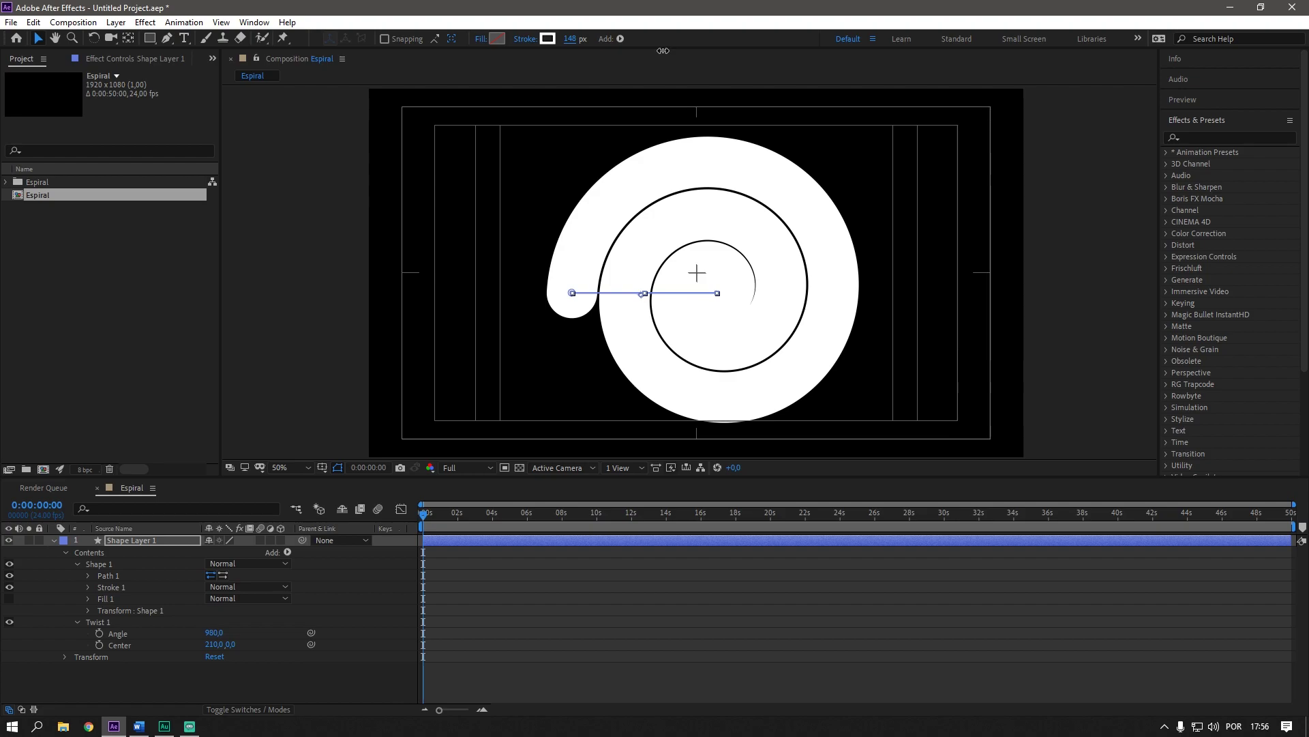
left_click_drag(663, 51, 664, 50)
left_click_drag(666, 50, 668, 50)
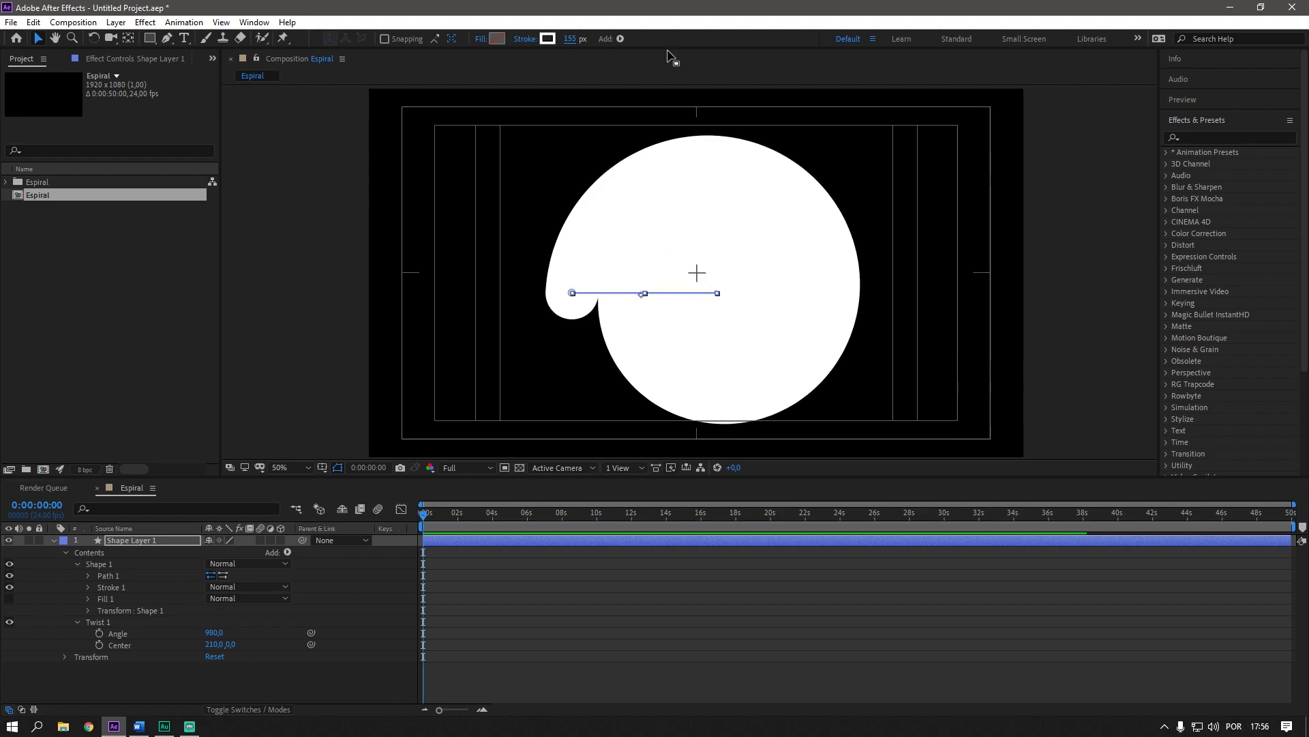
- Return the viewer to 50% and scrub through the first eight seconds
left_click(390, 543)
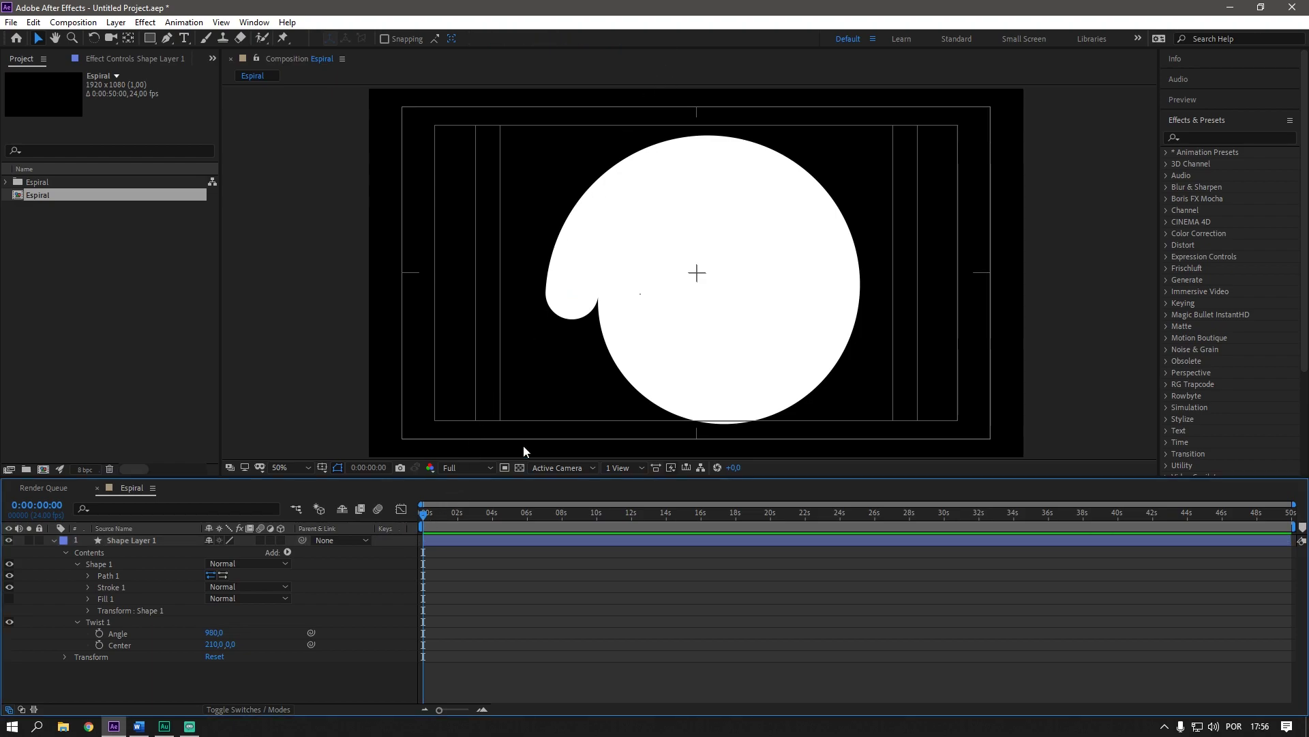
key("period")
key("comma")
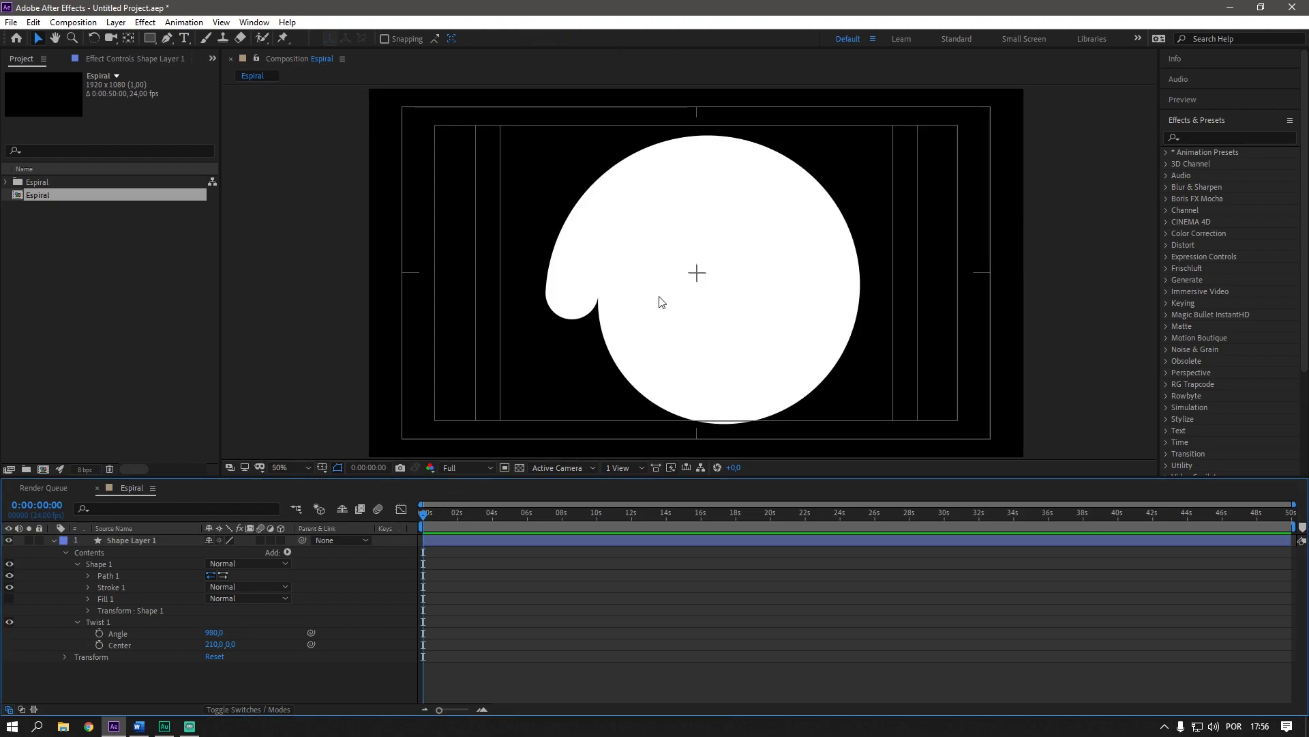
mouse_move(424, 511)
left_mouse_down()
mouse_move(564, 516)
mouse_move(386, 506)
left_mouse_up()
- Add Trim Paths to the spiral and keyframe its End at 0% at 0:00
left_click(286, 555)
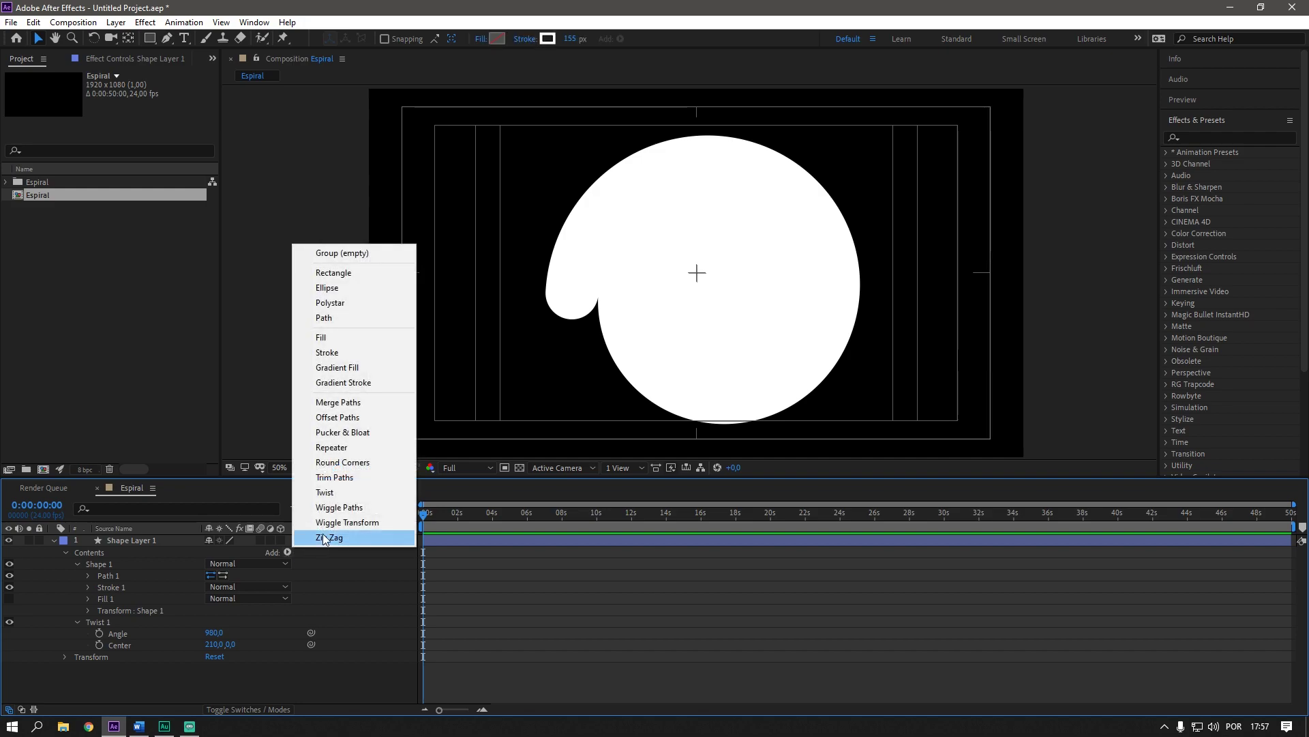
left_click(367, 479)
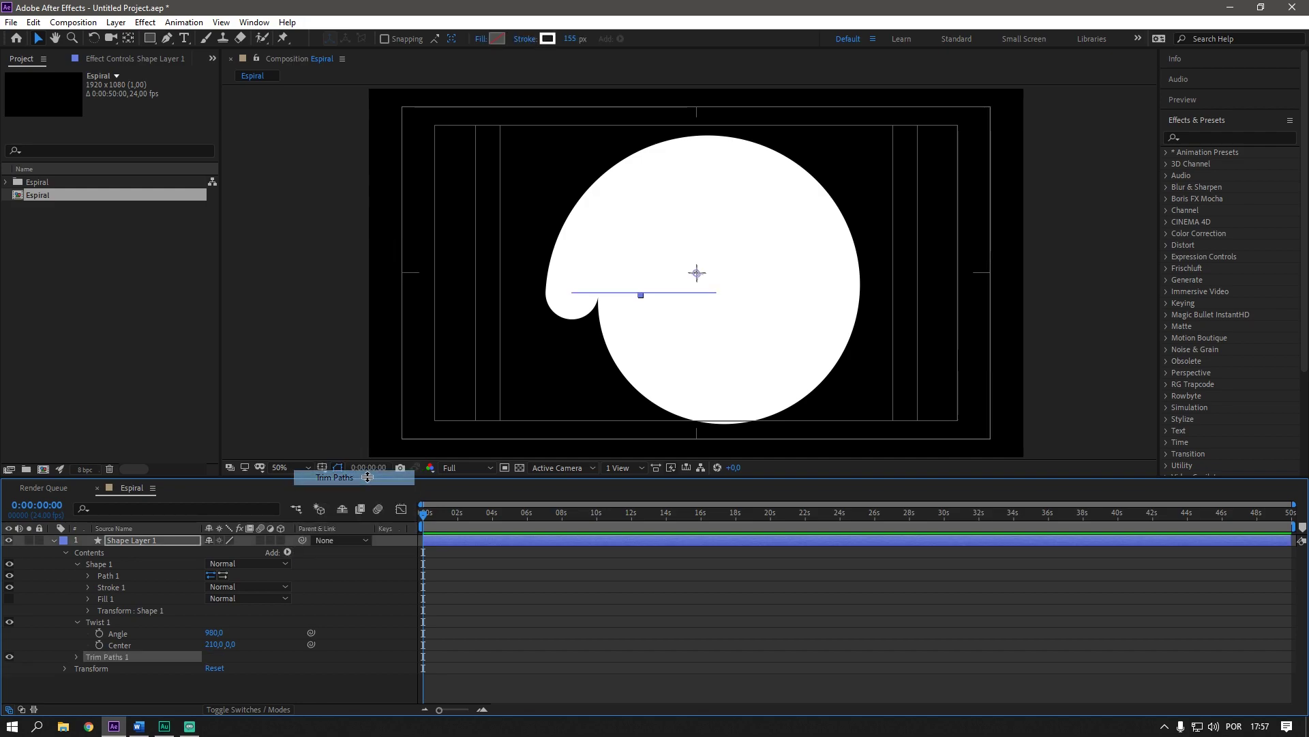
left_click(75, 656)
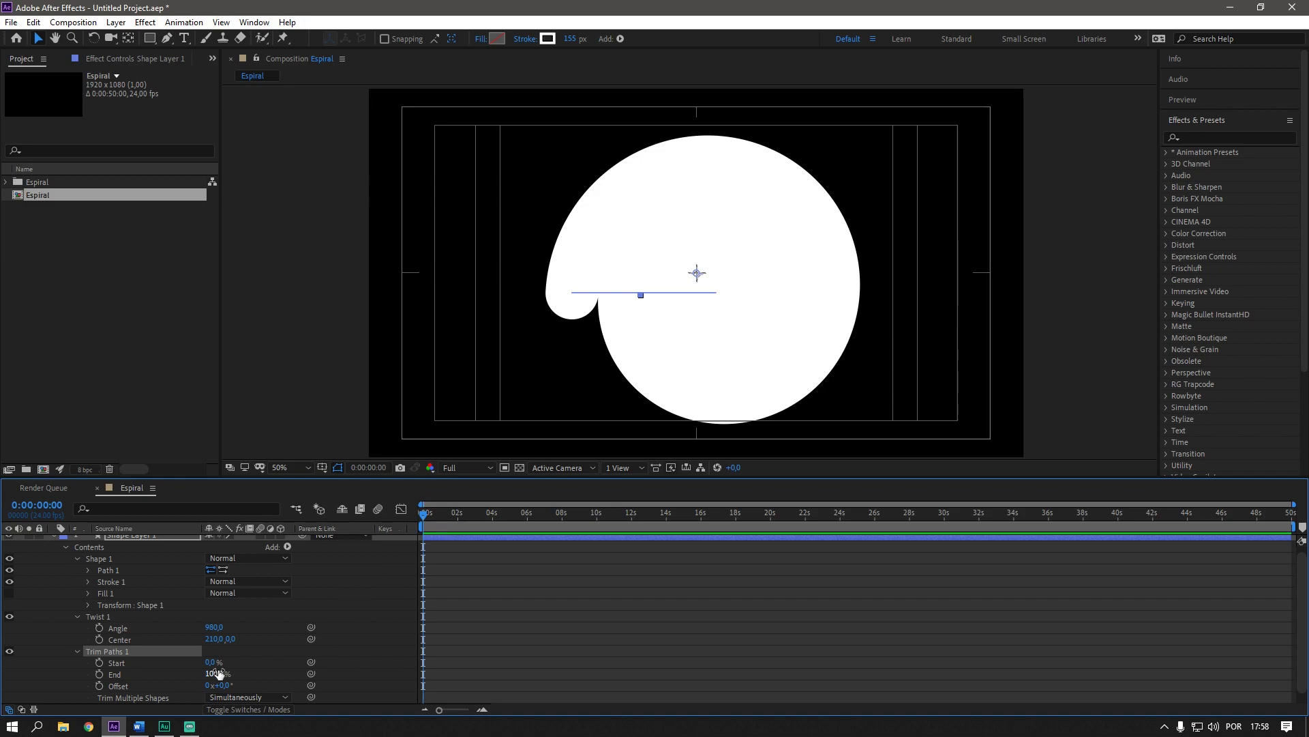
left_click(113, 674)
left_click_drag(212, 673, 179, 677)
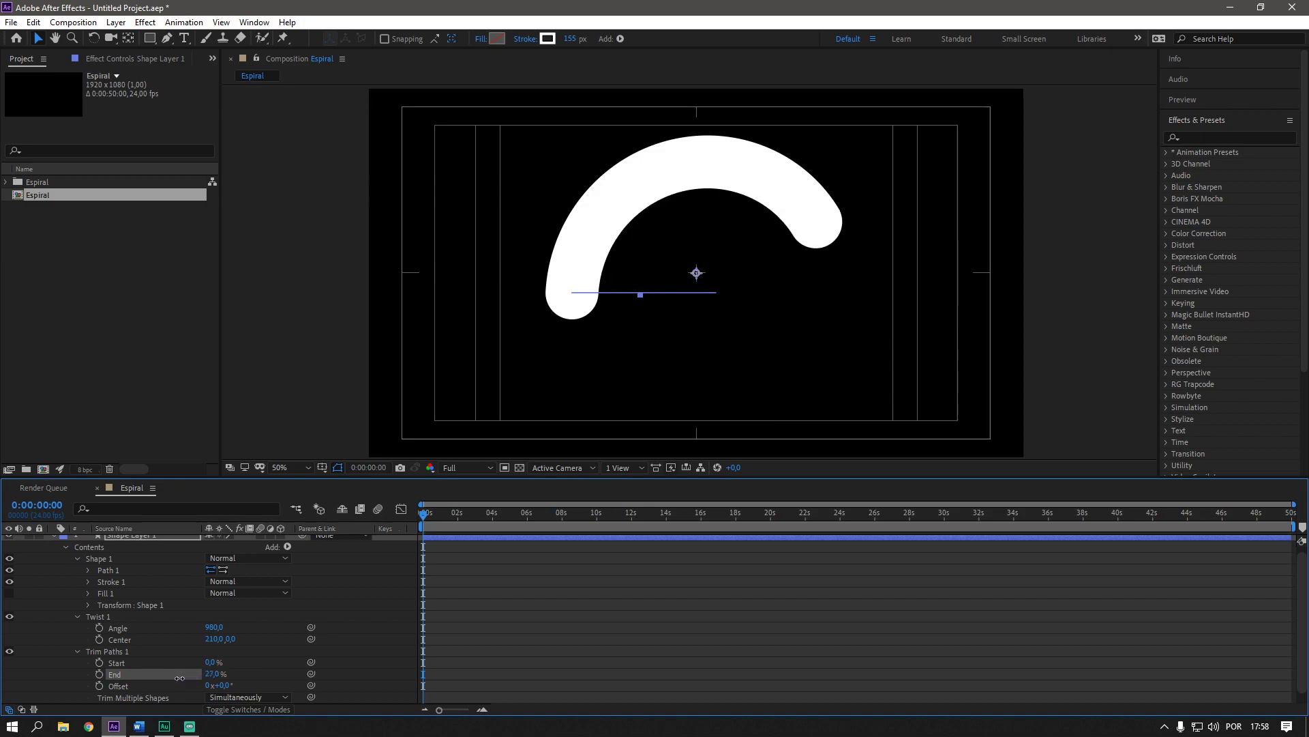
left_click_drag(179, 678, 160, 678)
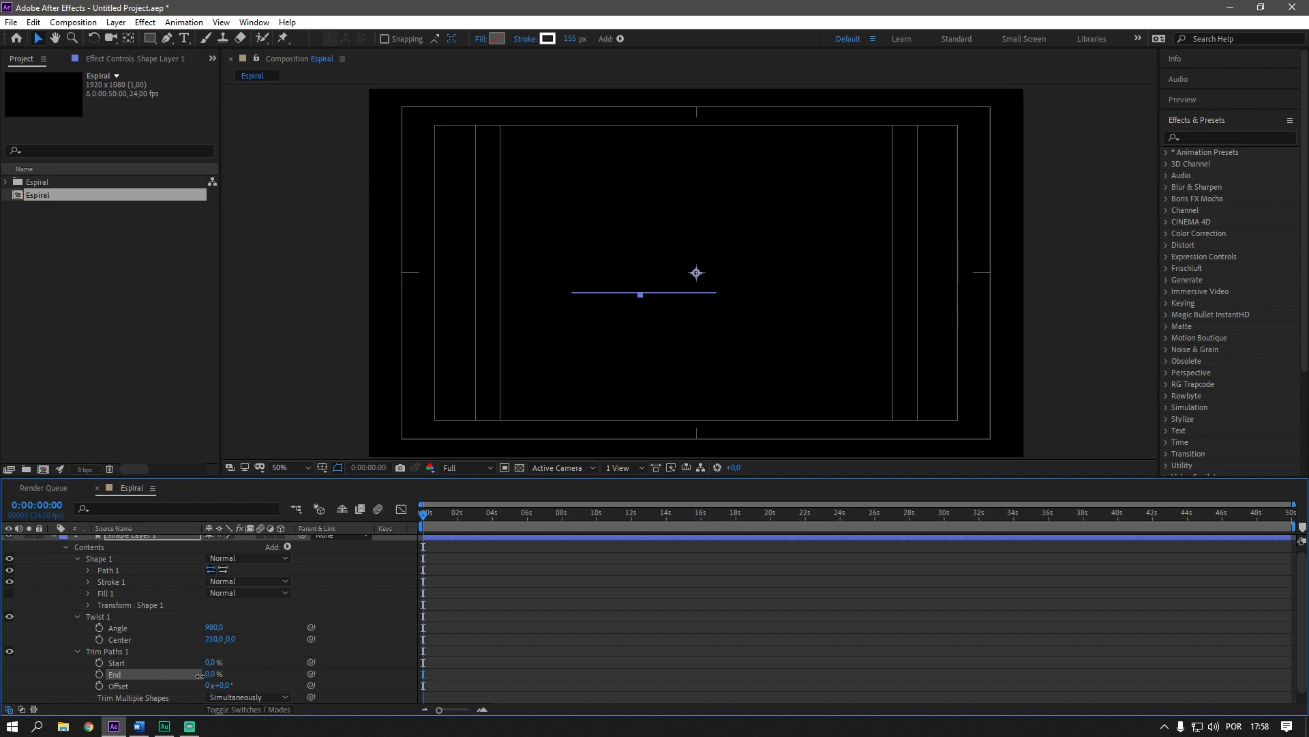
left_click(99, 673)
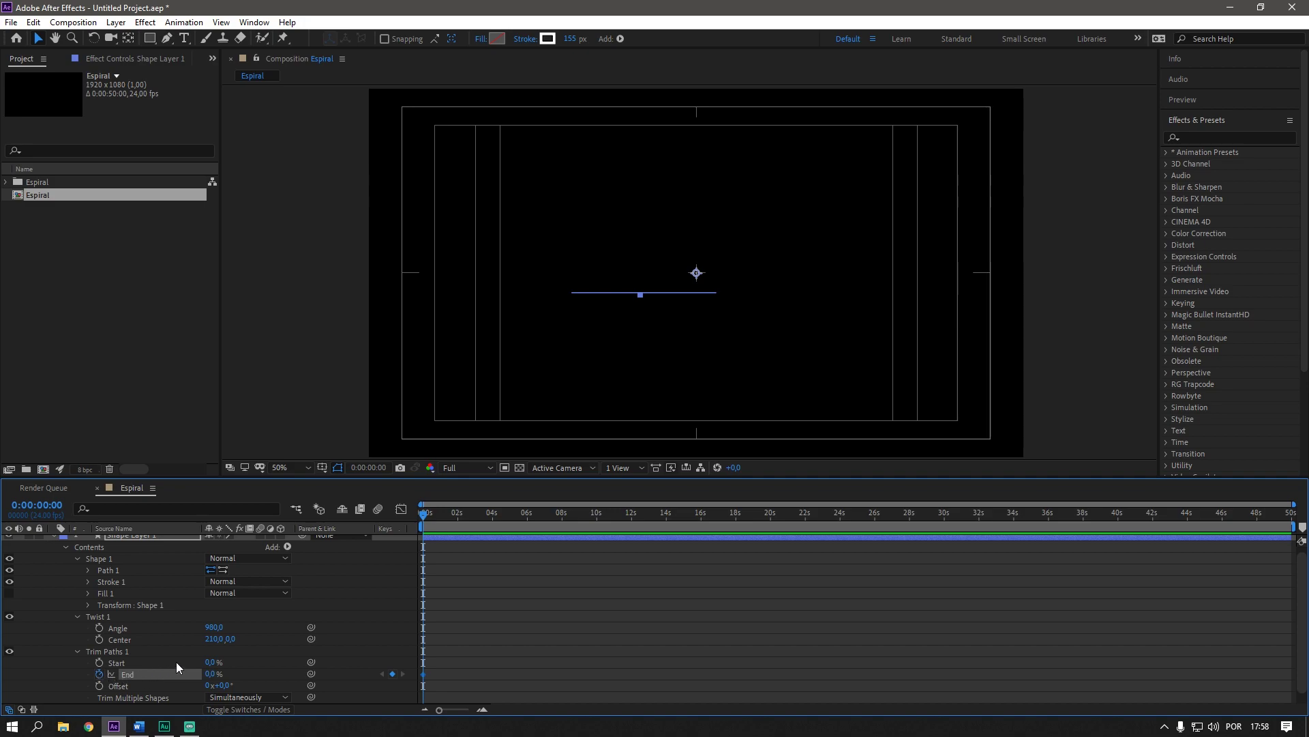
- Add a Trim Paths End keyframe of 100% at about two seconds
left_click_drag(423, 513, 459, 515)
key("Home")
key("space")
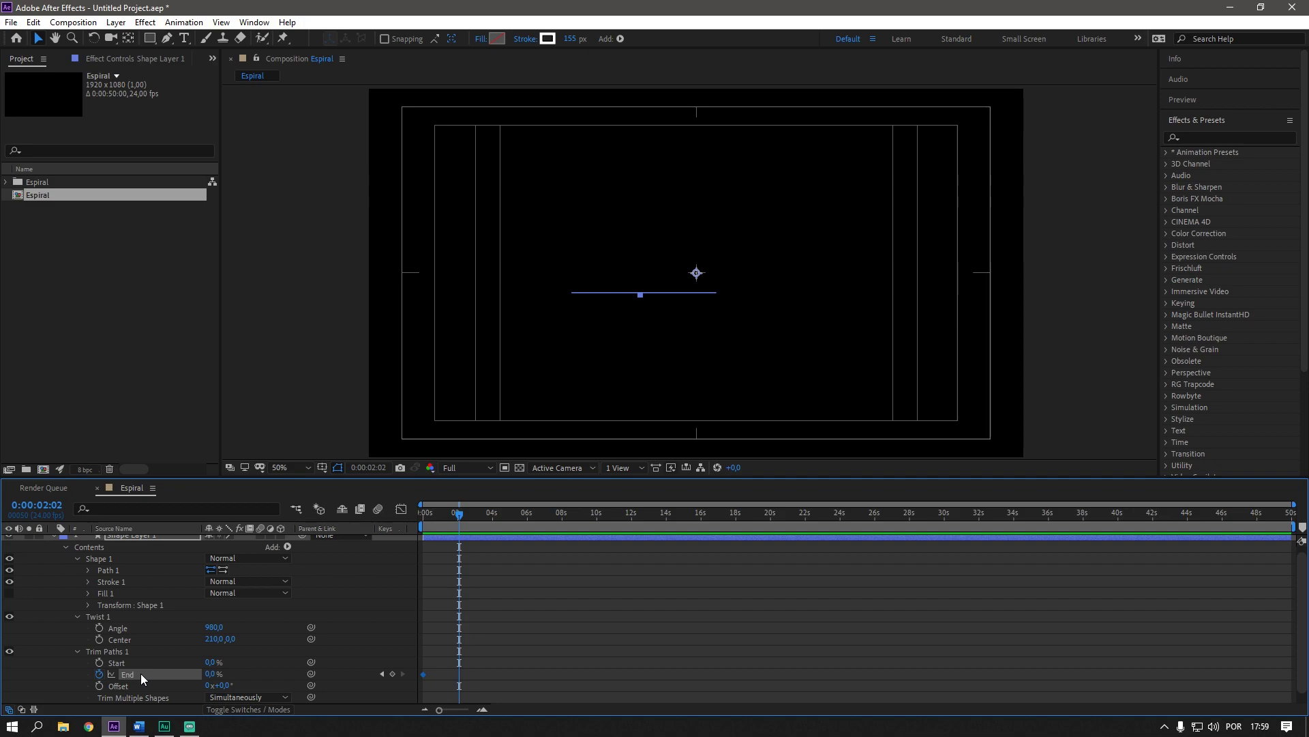
left_click_drag(212, 673, 324, 670)
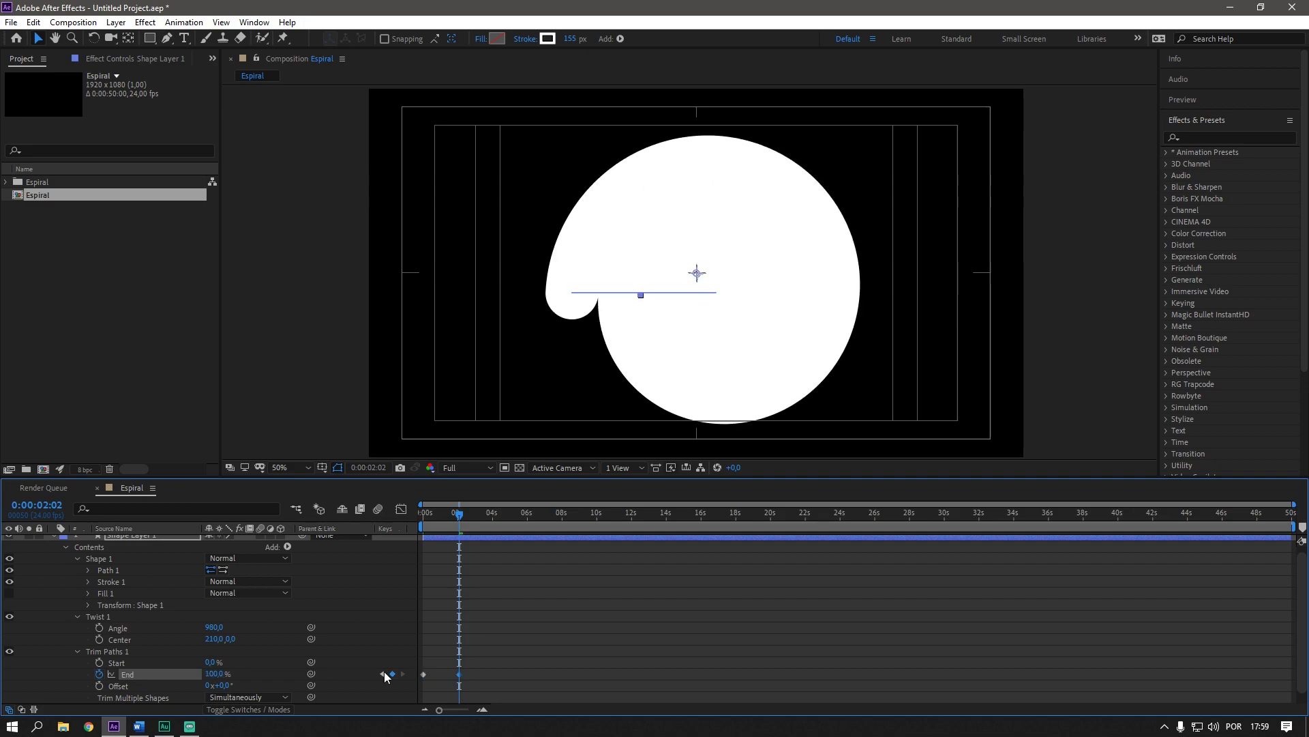
- Preview the draw-on animation and select both End keyframes
left_click_drag(494, 663, 415, 683)
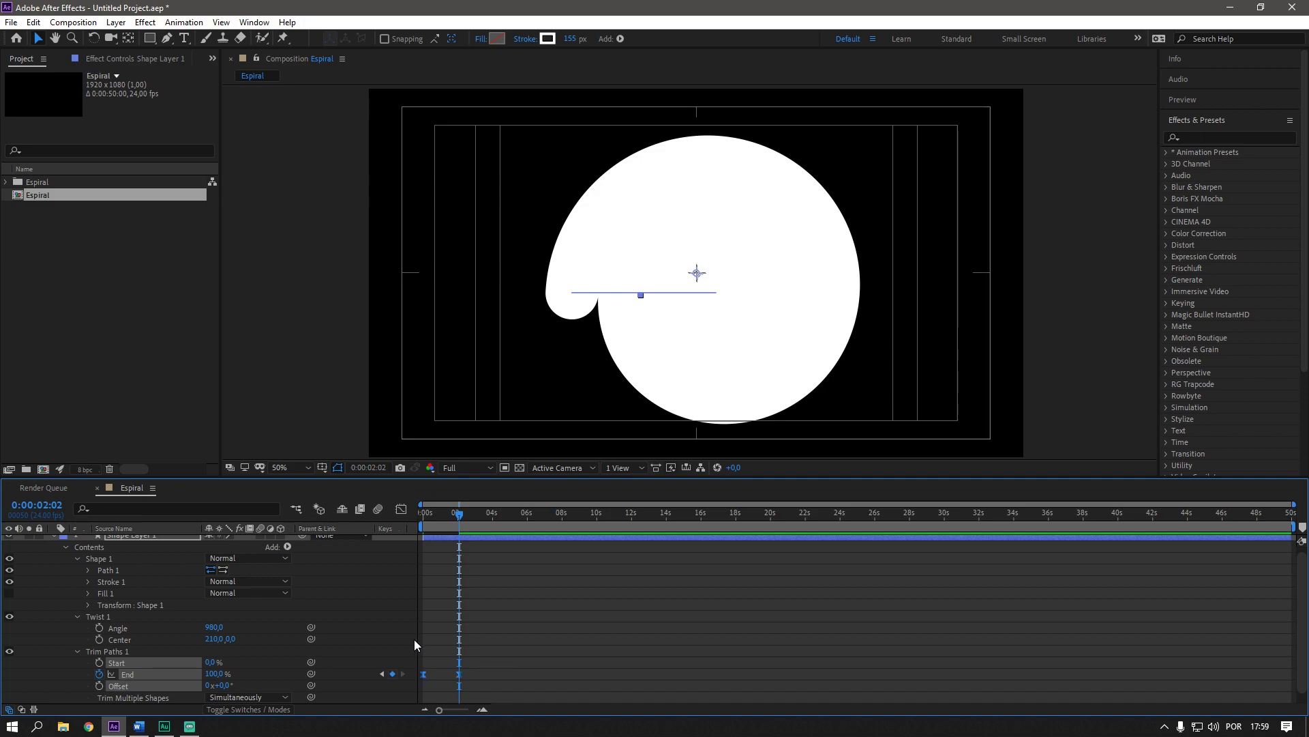
left_click(403, 588)
key("space")
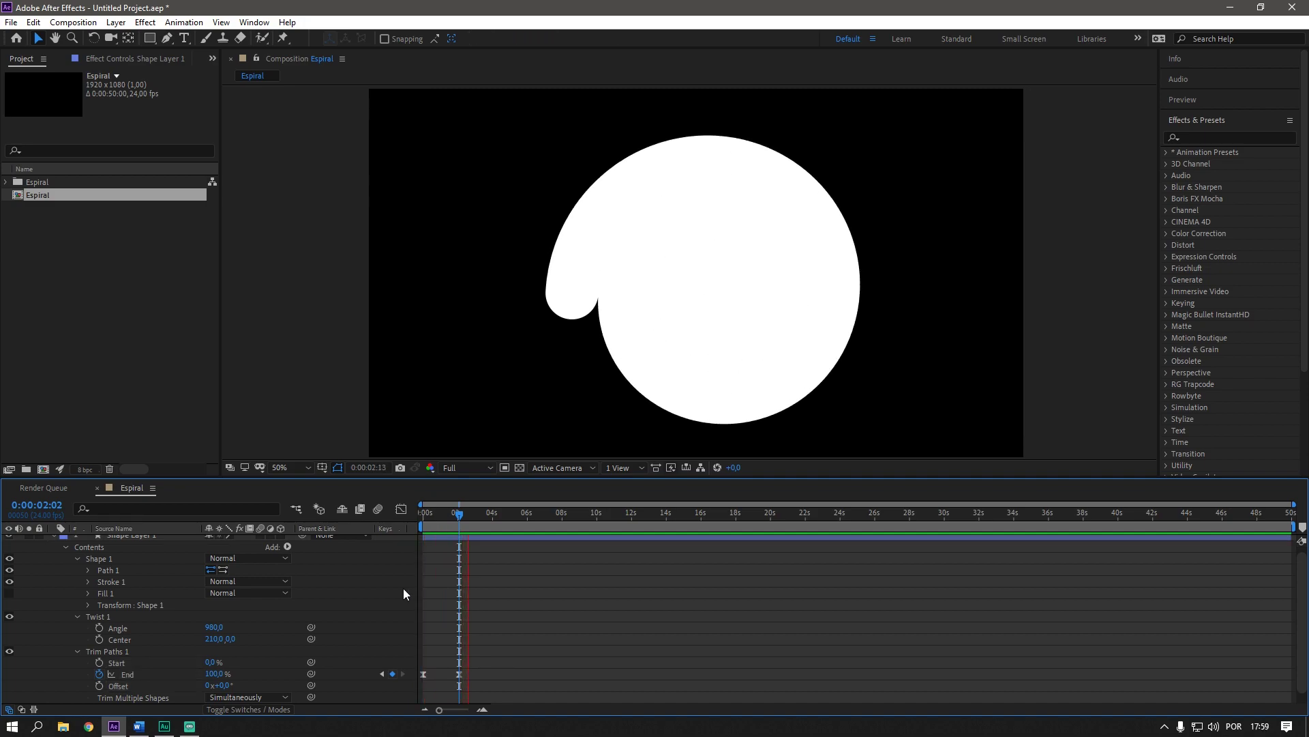
key("space")
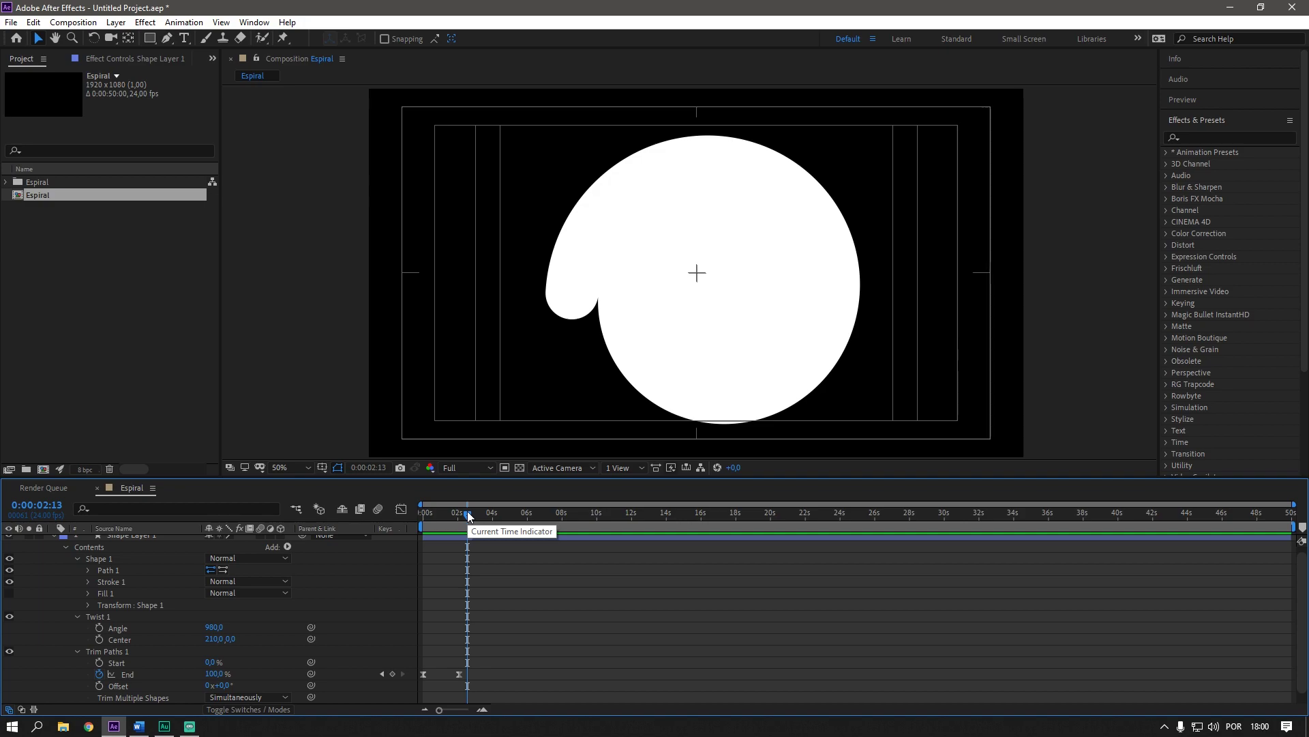
left_click_drag(467, 517, 455, 526)
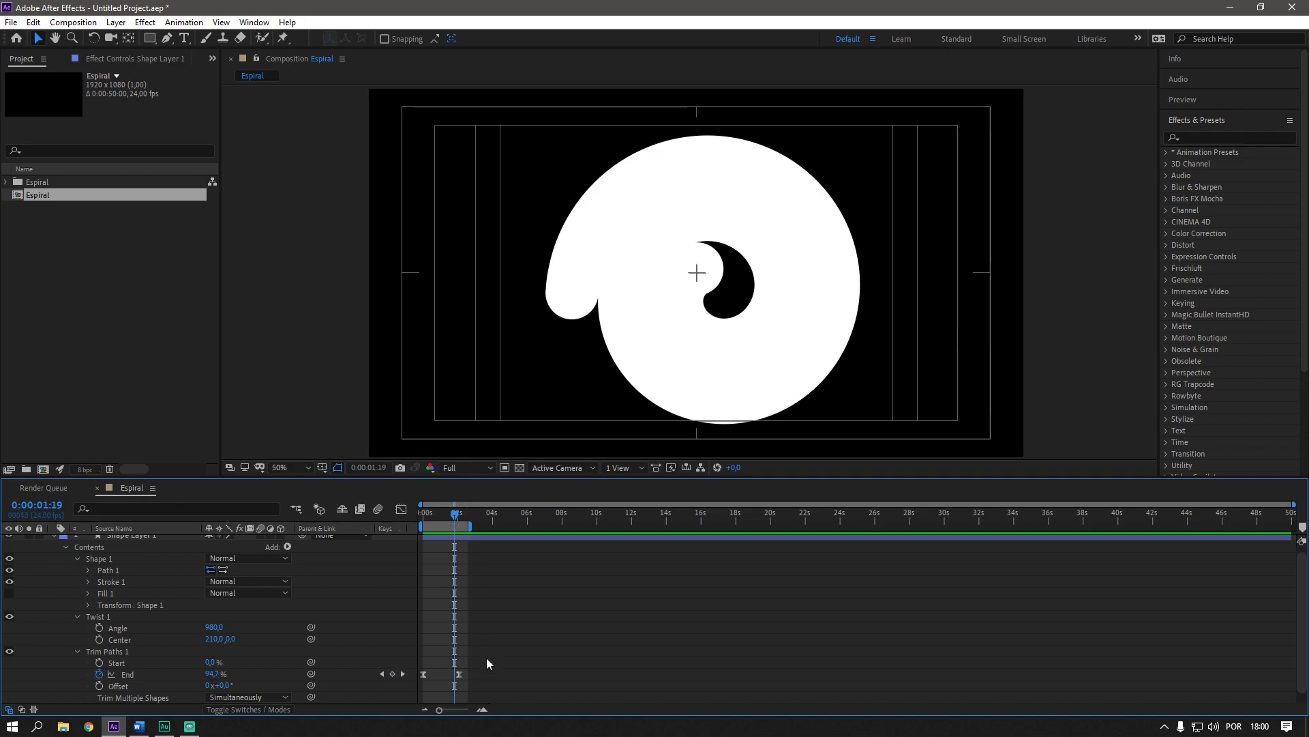
left_click_drag(487, 659, 420, 679)
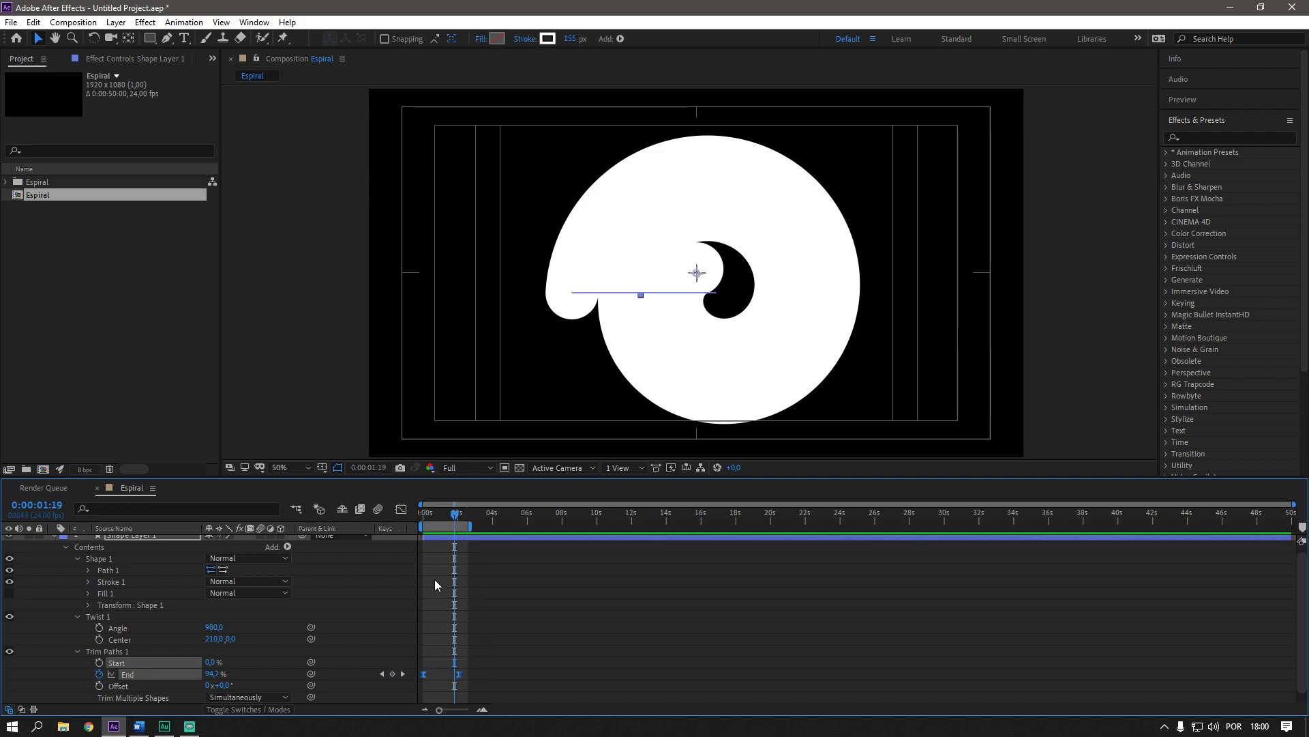
- In the Graph Editor, ease both End keyframes to about 72% influence and preview the result
left_click(402, 511)
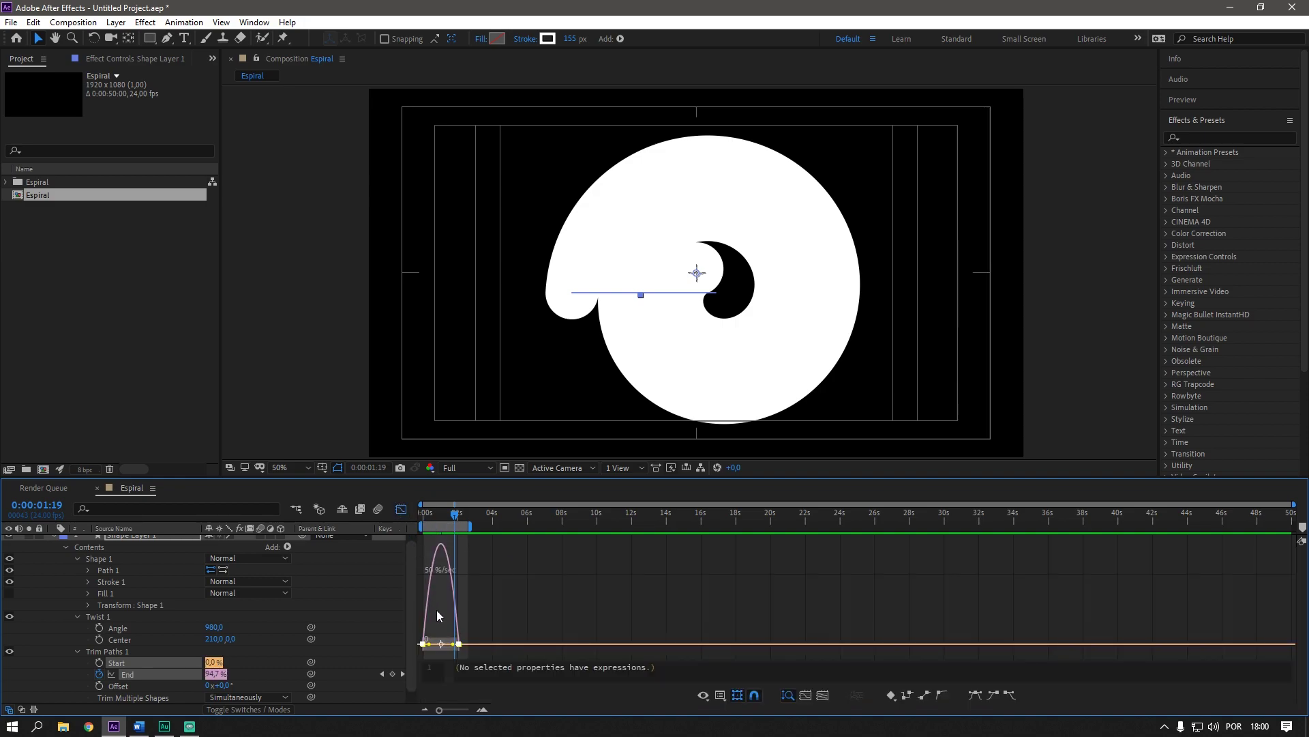
left_click_drag(424, 643, 437, 655)
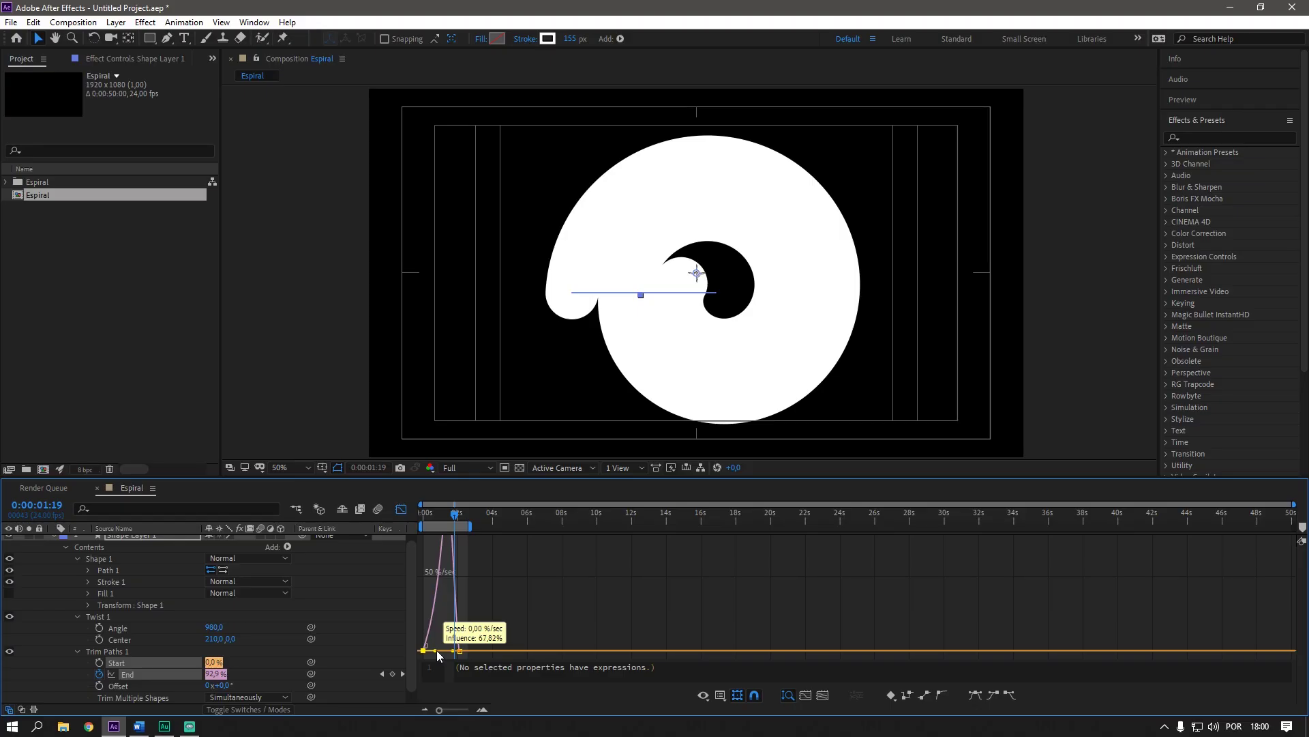
left_click_drag(438, 655, 438, 655)
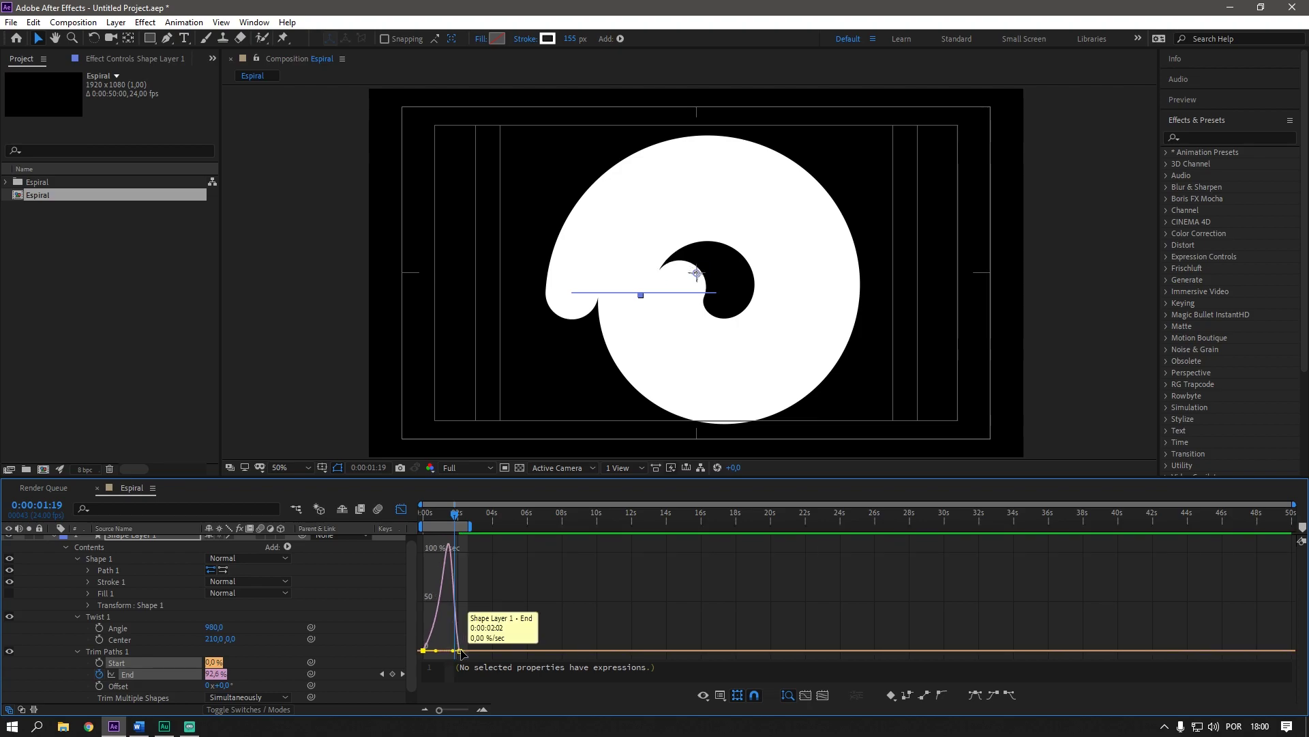
left_click(460, 650)
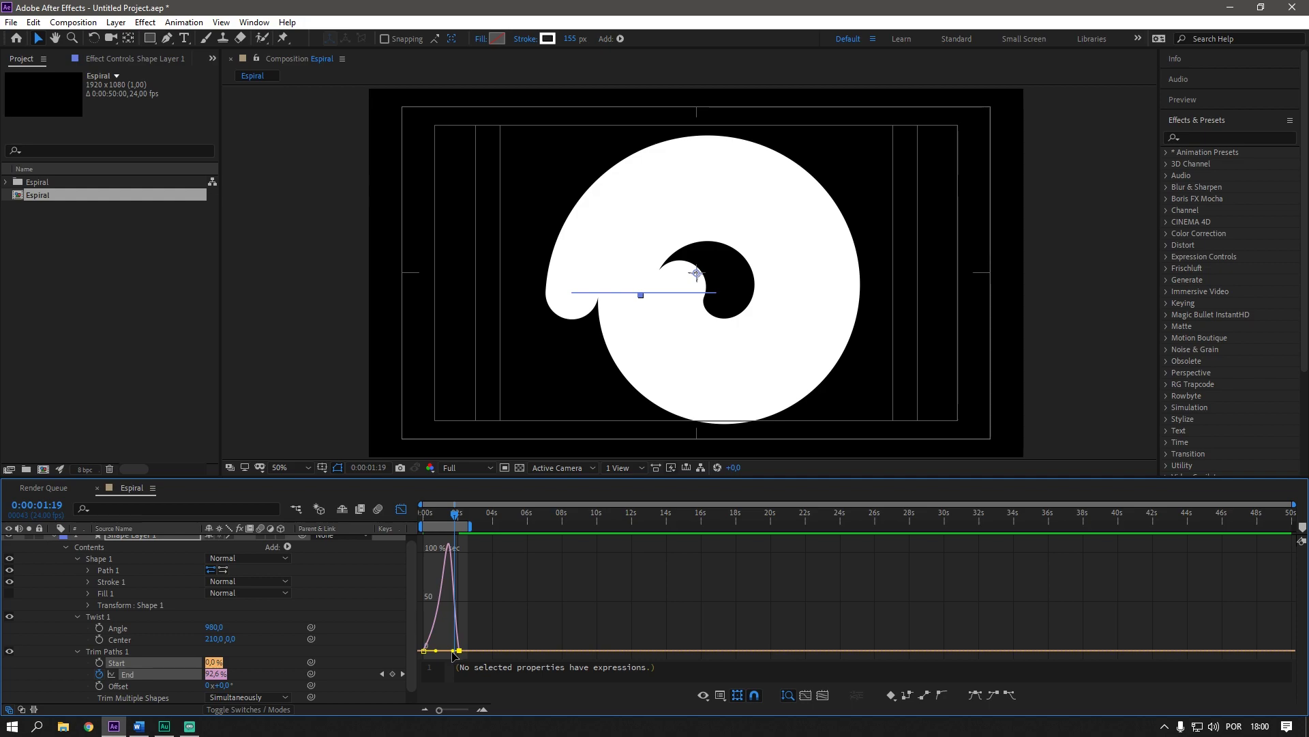
left_click_drag(455, 652, 448, 653)
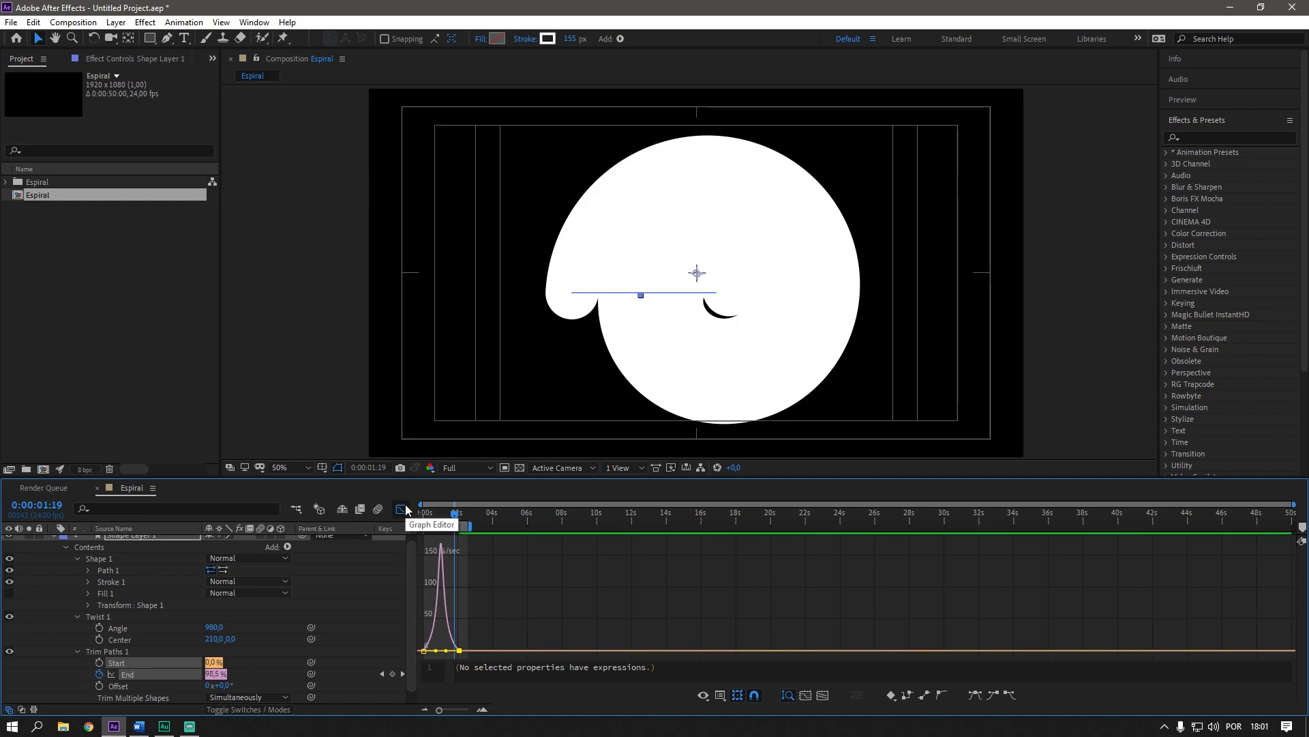
key("space")
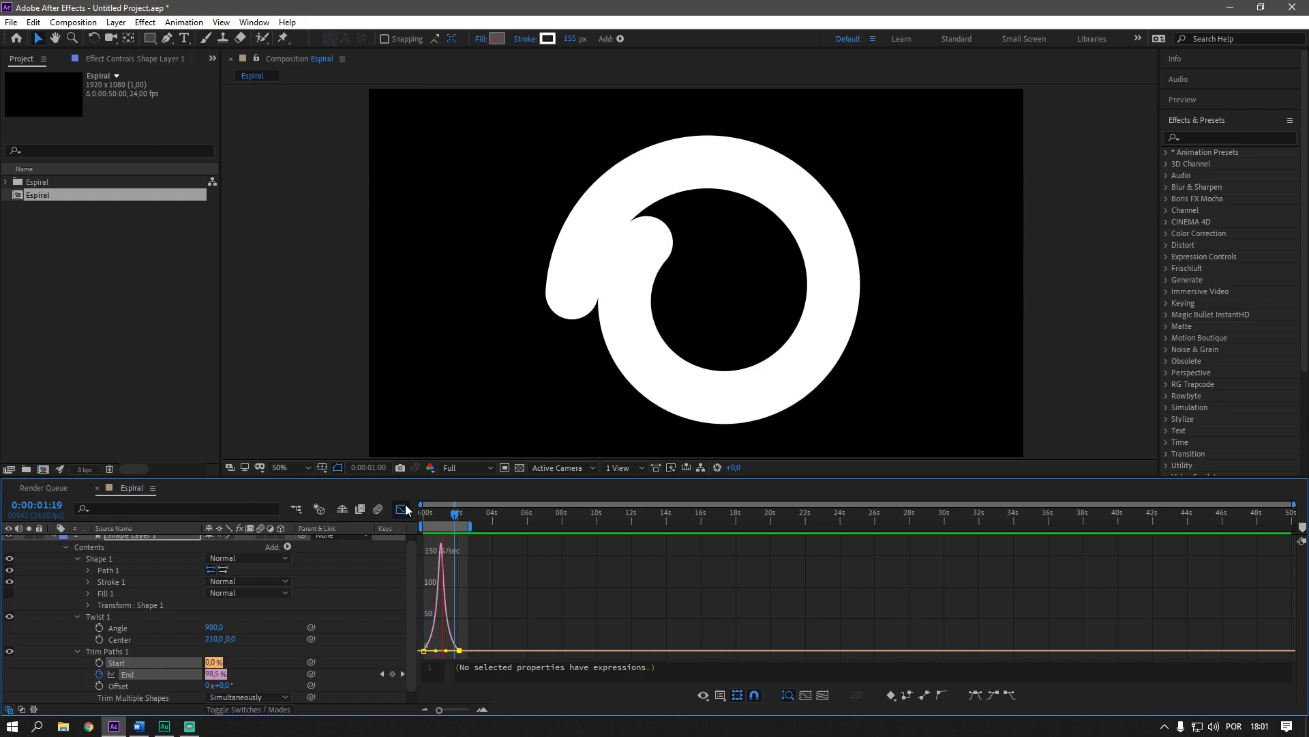
left_click(402, 509)
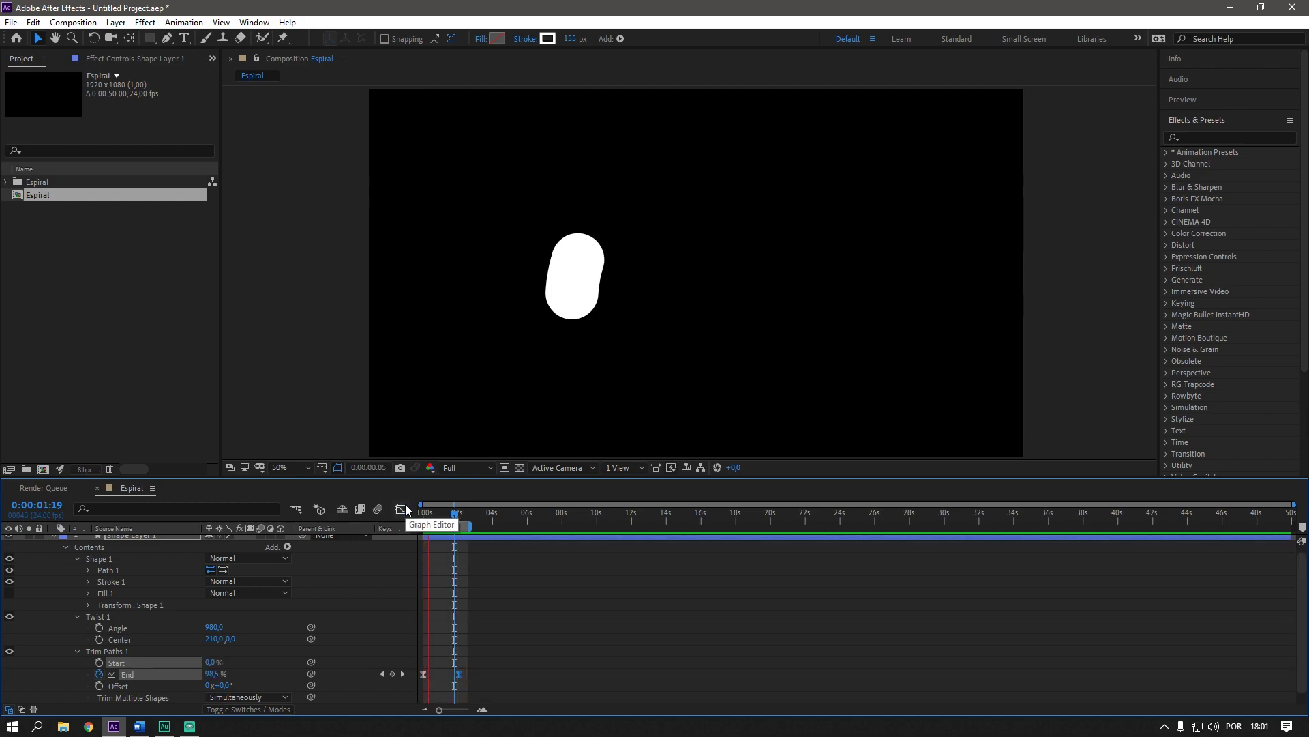
key("space")
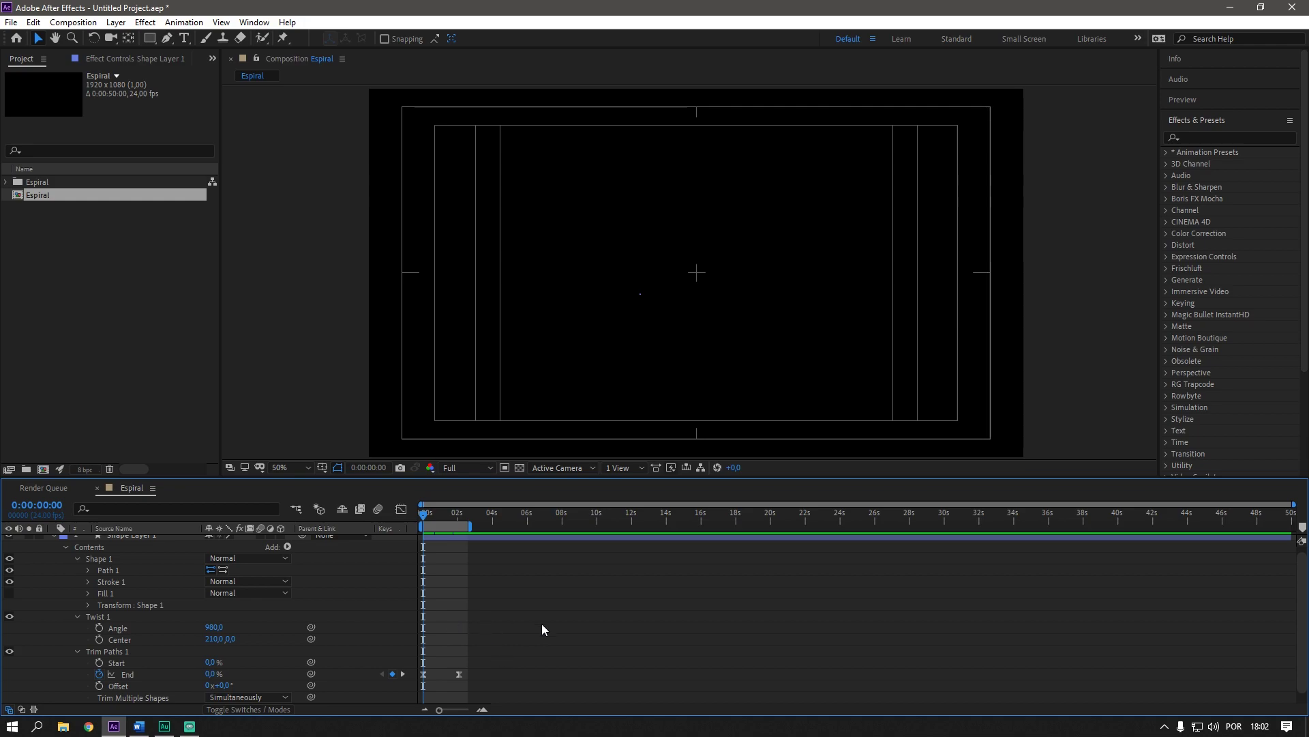
left_click(459, 674)
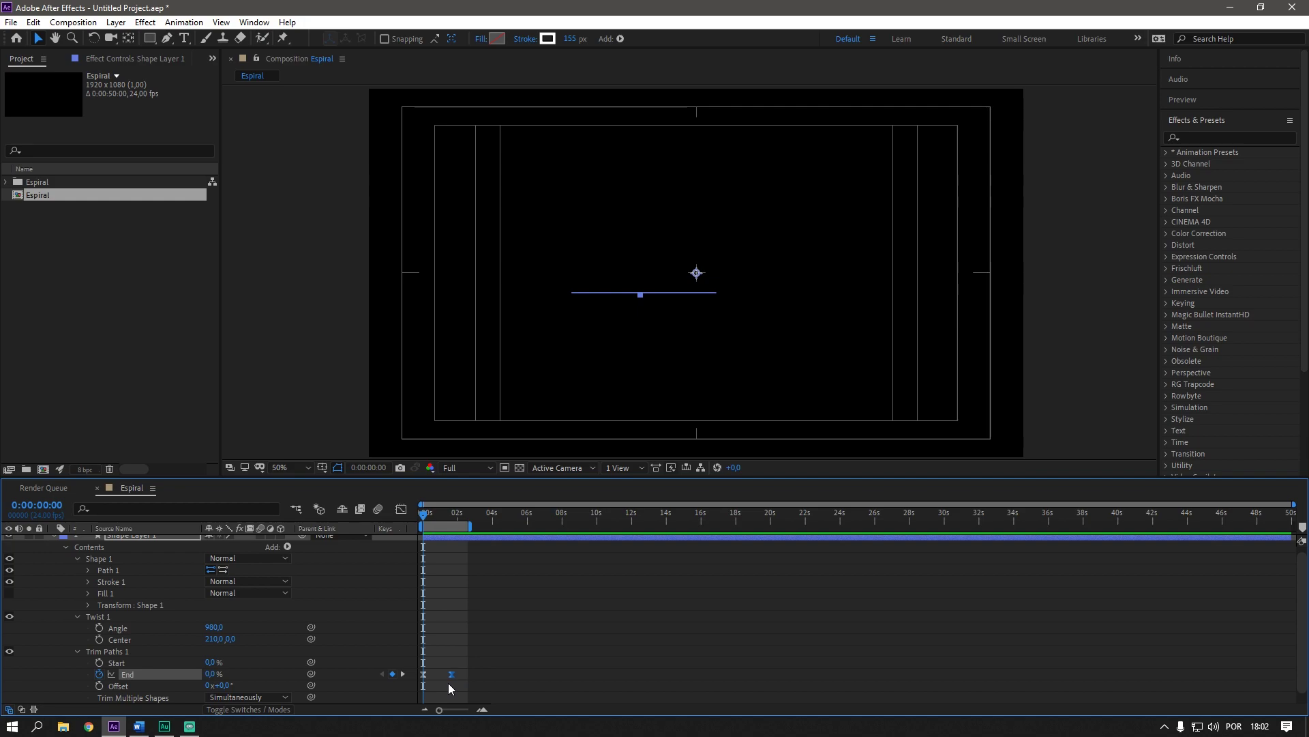
key("space")
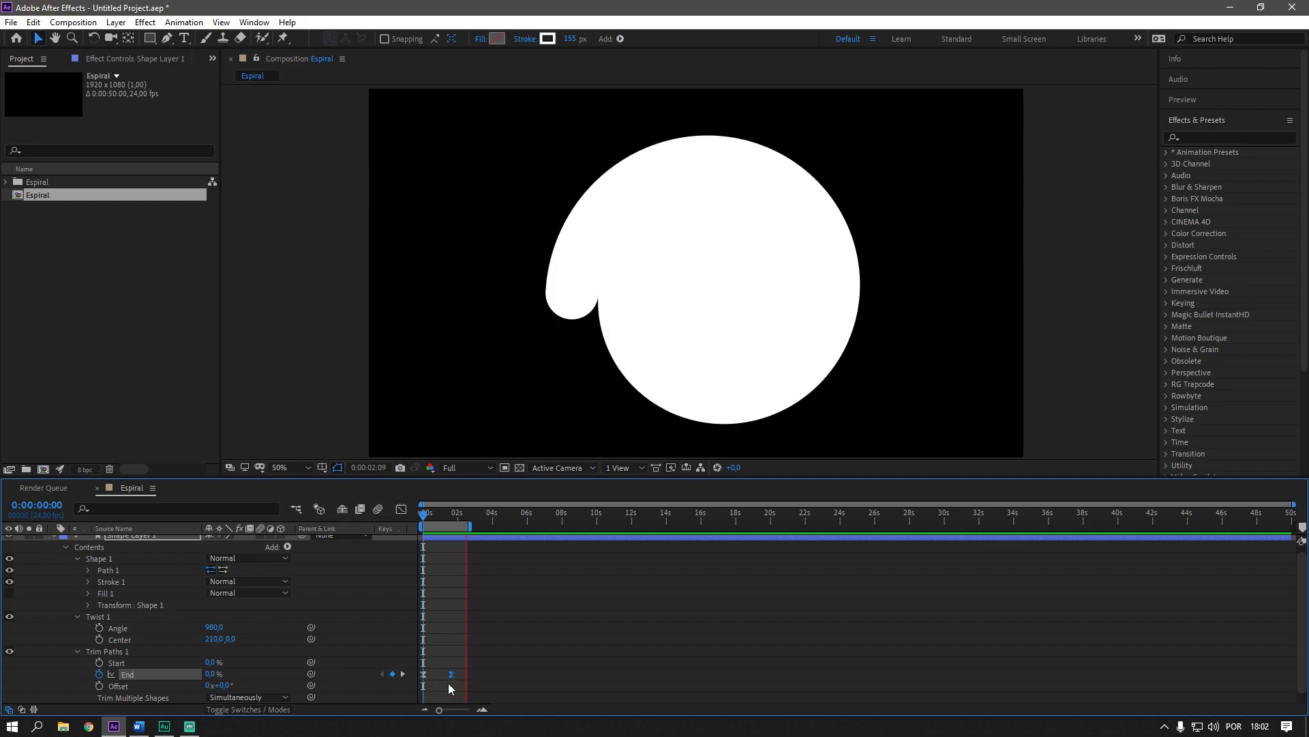
left_click(121, 584)
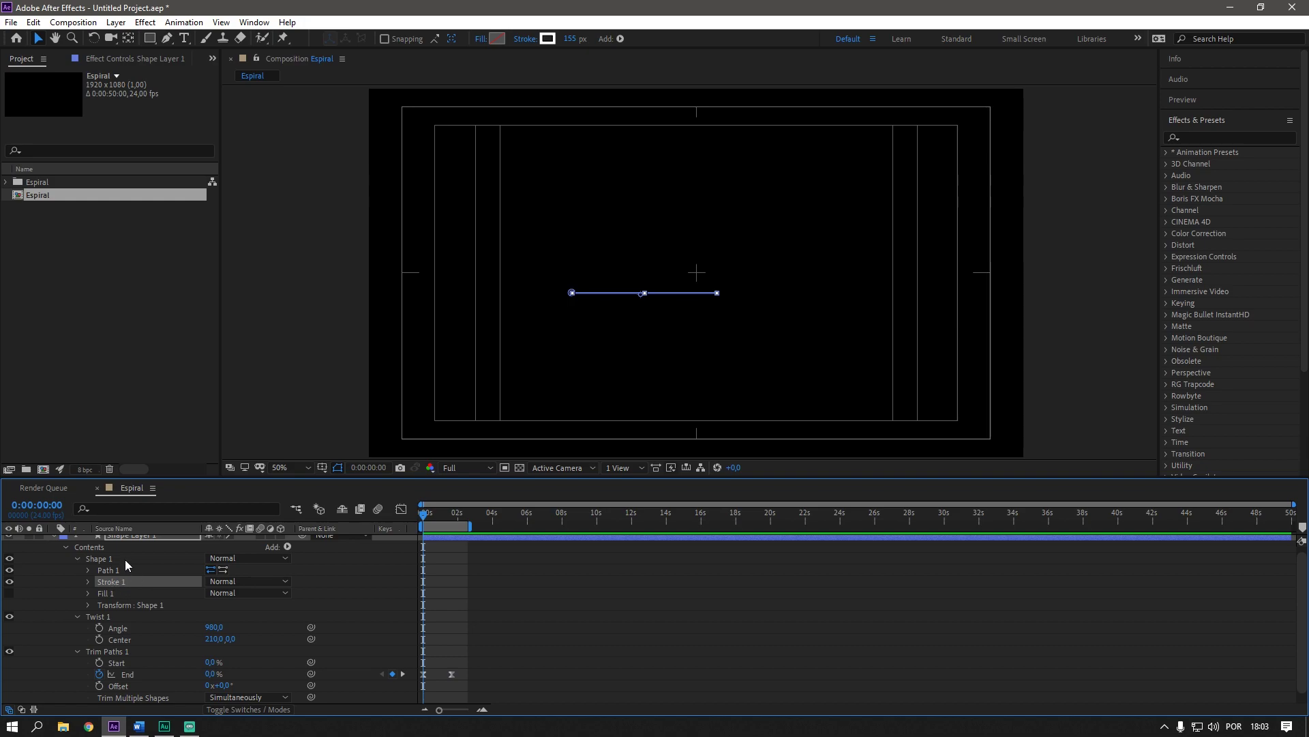
- Keyframe Stroke 1's Stroke Width from 90 at 0s to 155 at about 2 seconds
left_click(87, 581)
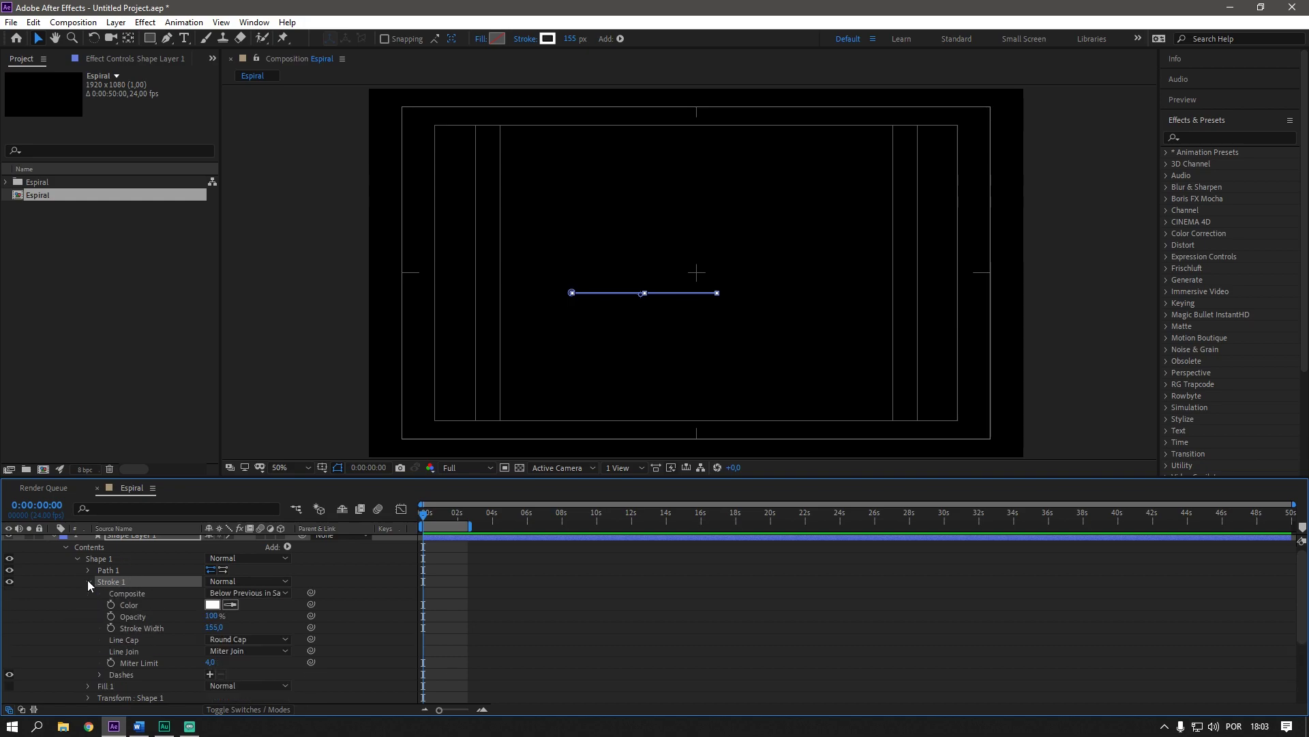
left_click(151, 629)
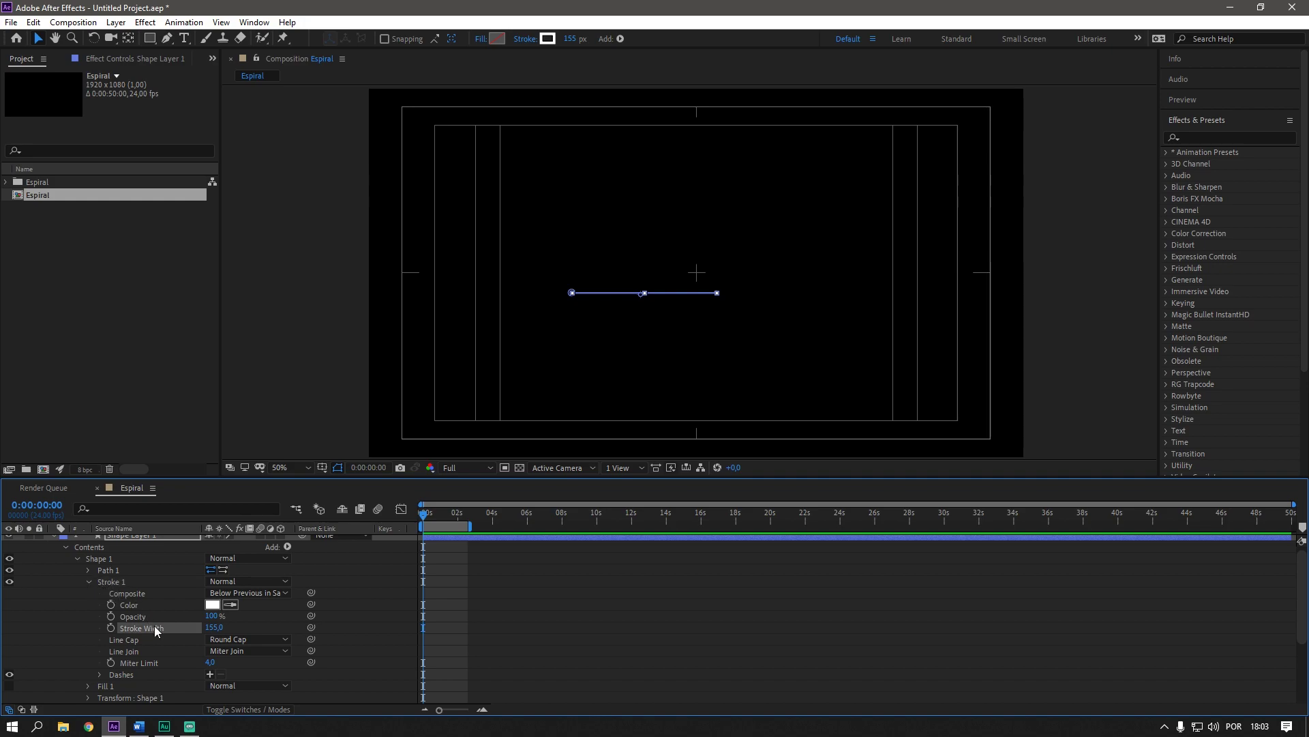
left_click(111, 627)
left_click_drag(423, 627, 455, 628)
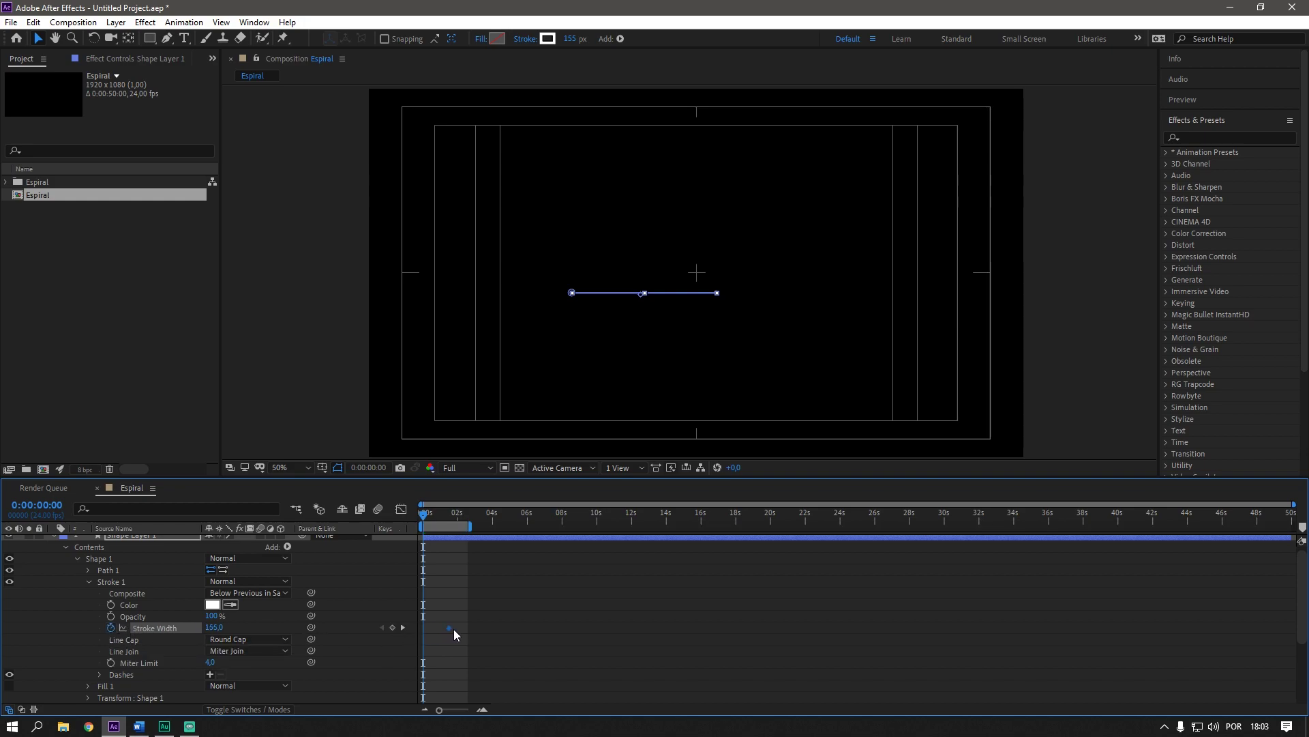
mouse_move(214, 627)
left_mouse_down()
mouse_move(232, 629)
mouse_move(222, 628)
left_mouse_up()
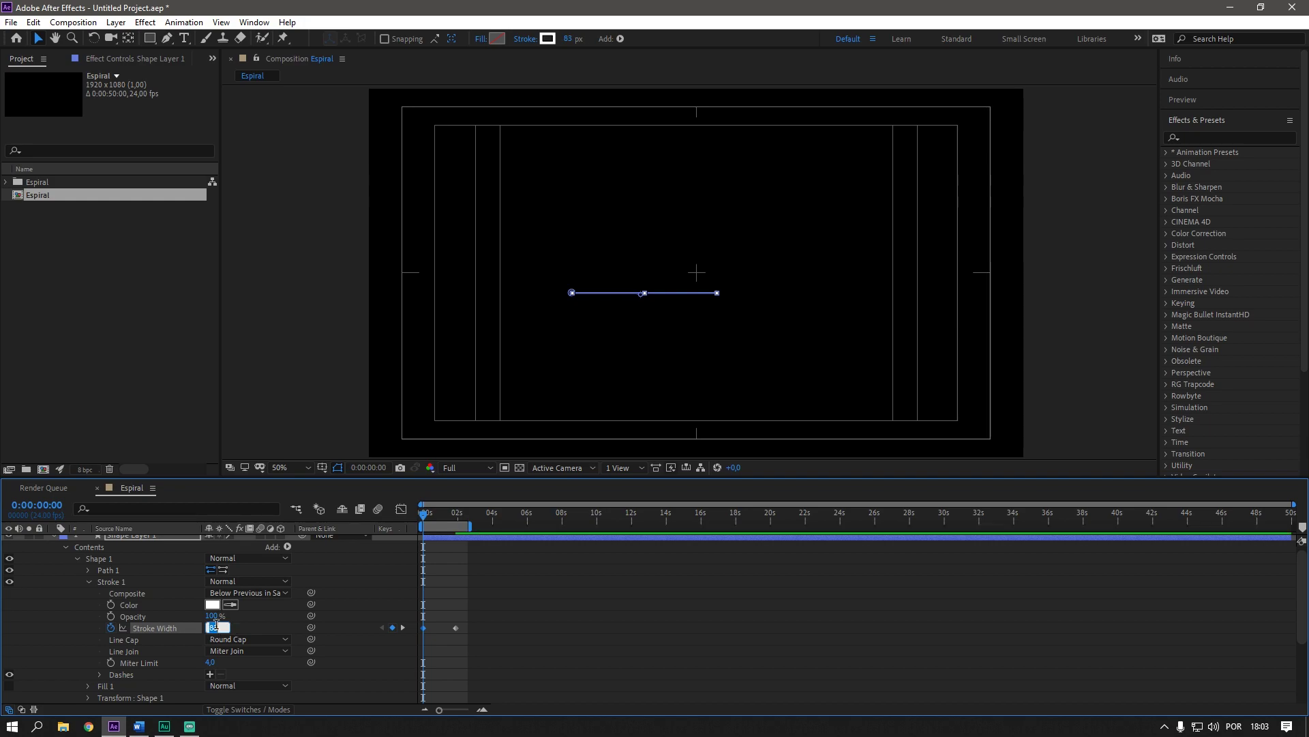
left_click(389, 576)
key("u")
left_click(141, 541)
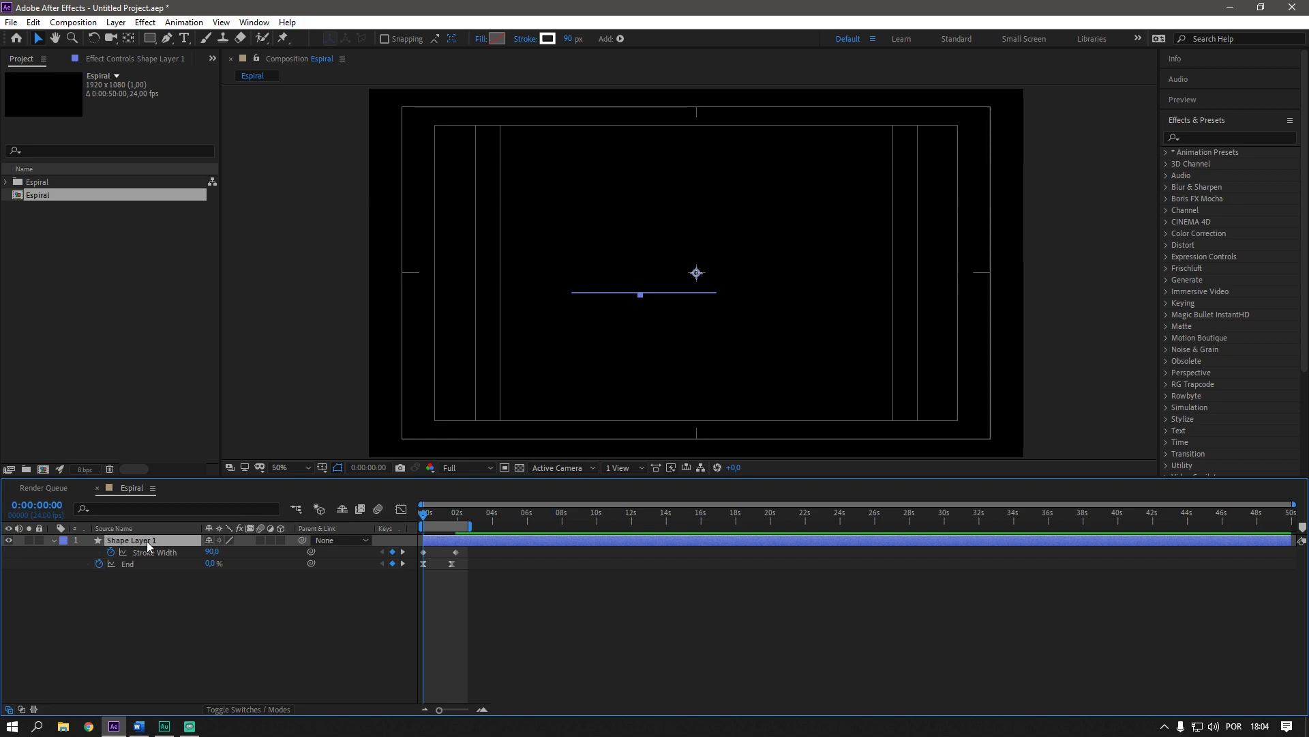
left_click_drag(442, 510, 451, 552)
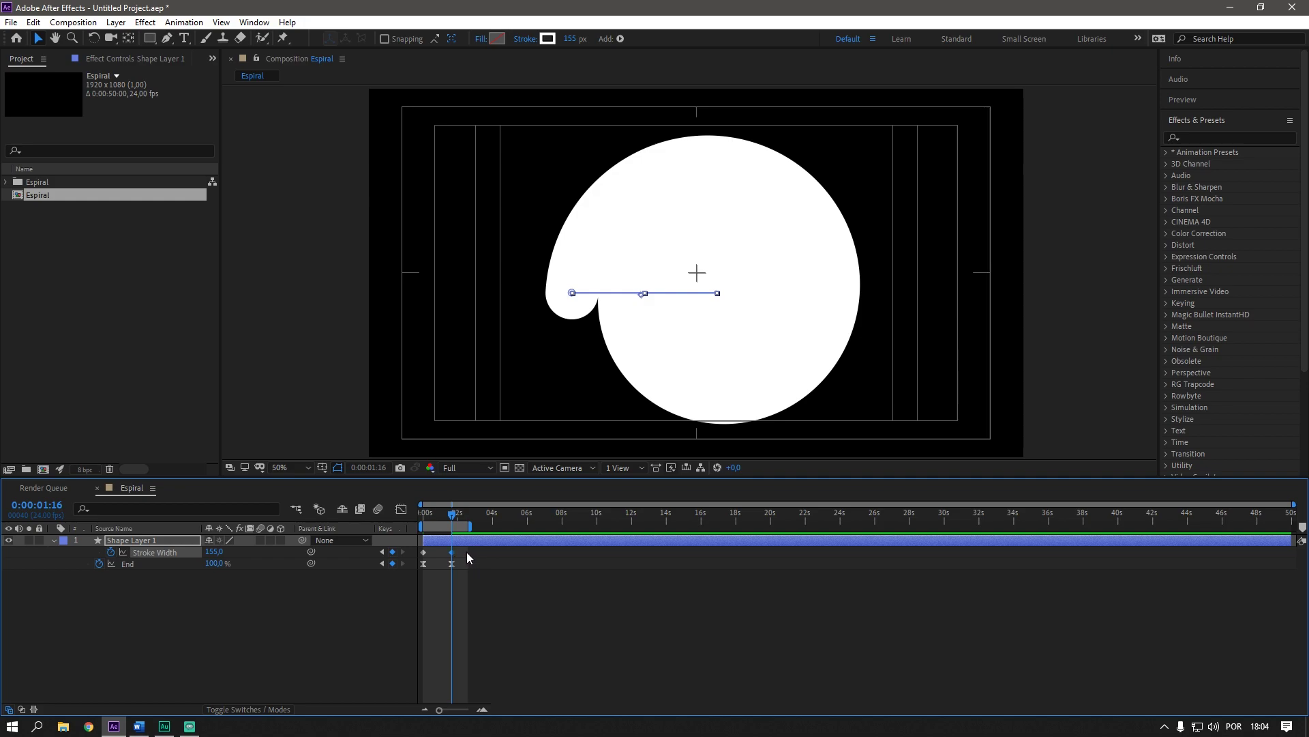
left_click_drag(464, 550, 413, 556)
key("space")
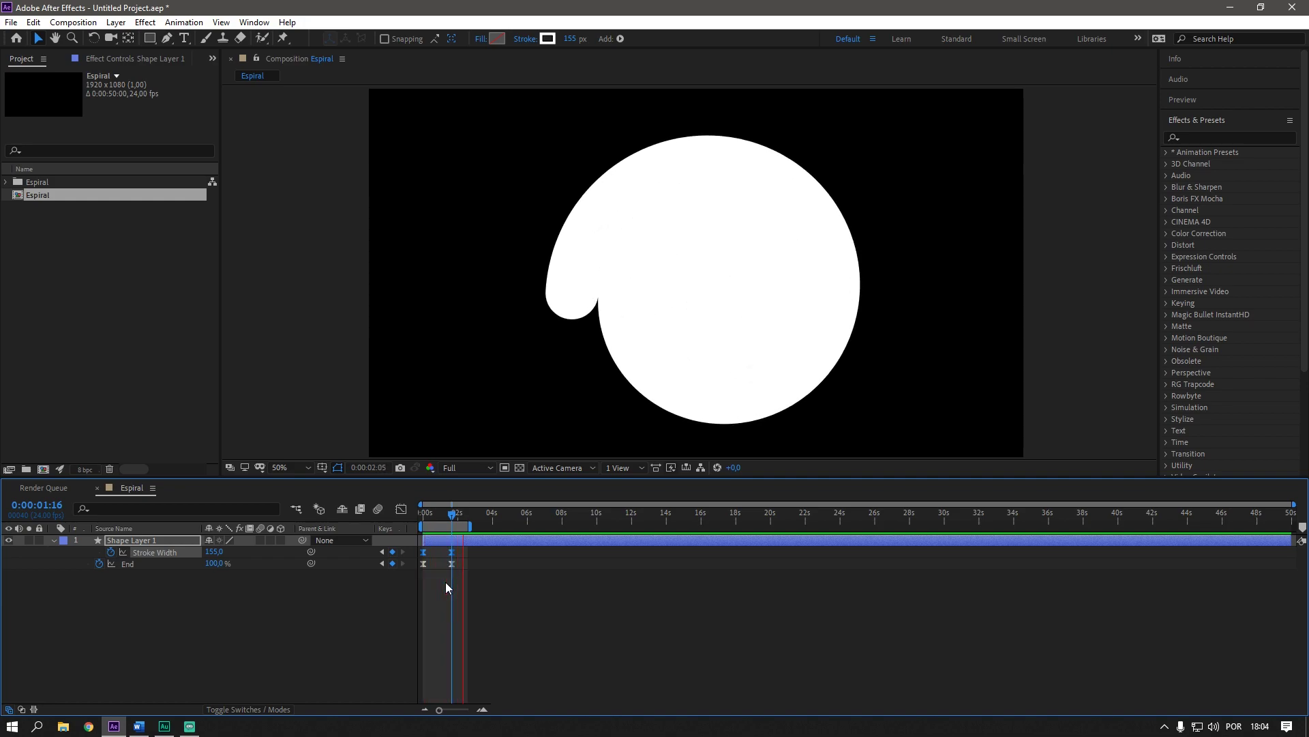
key("space")
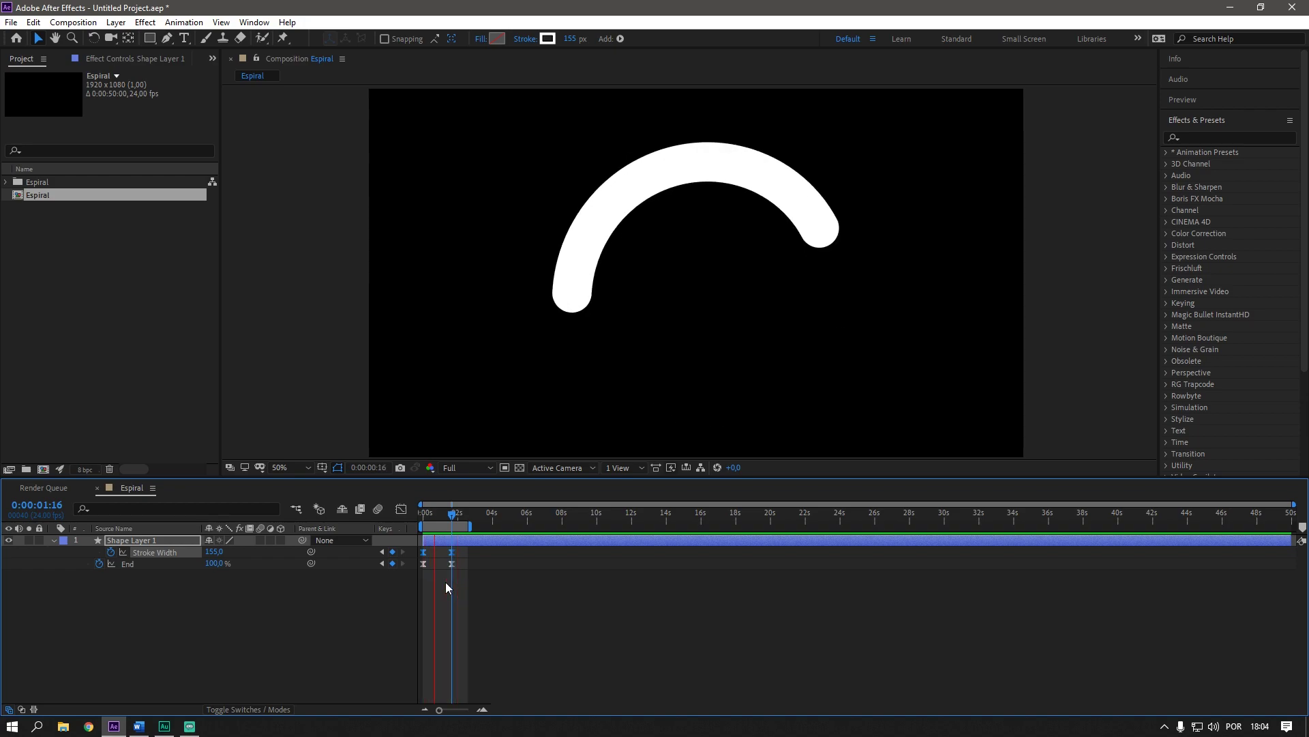
key("space")
key("Home")
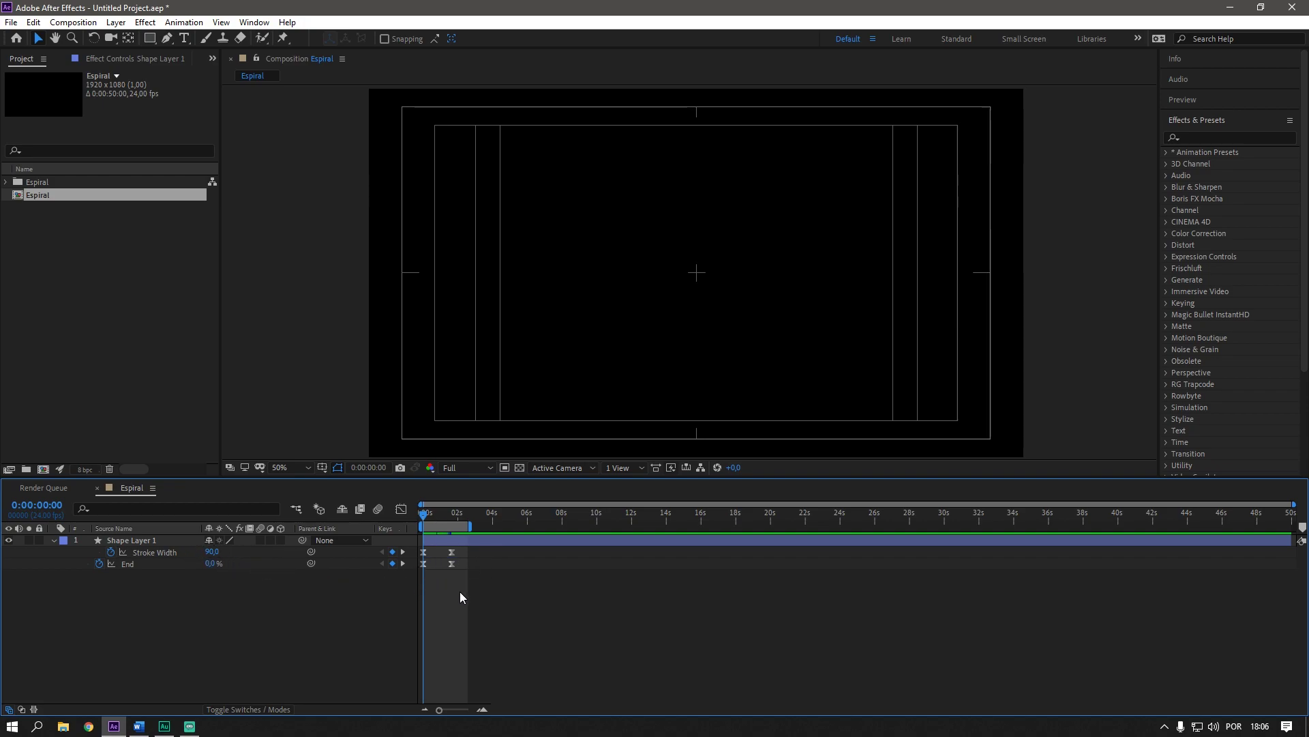
left_click(423, 564)
left_click(402, 511)
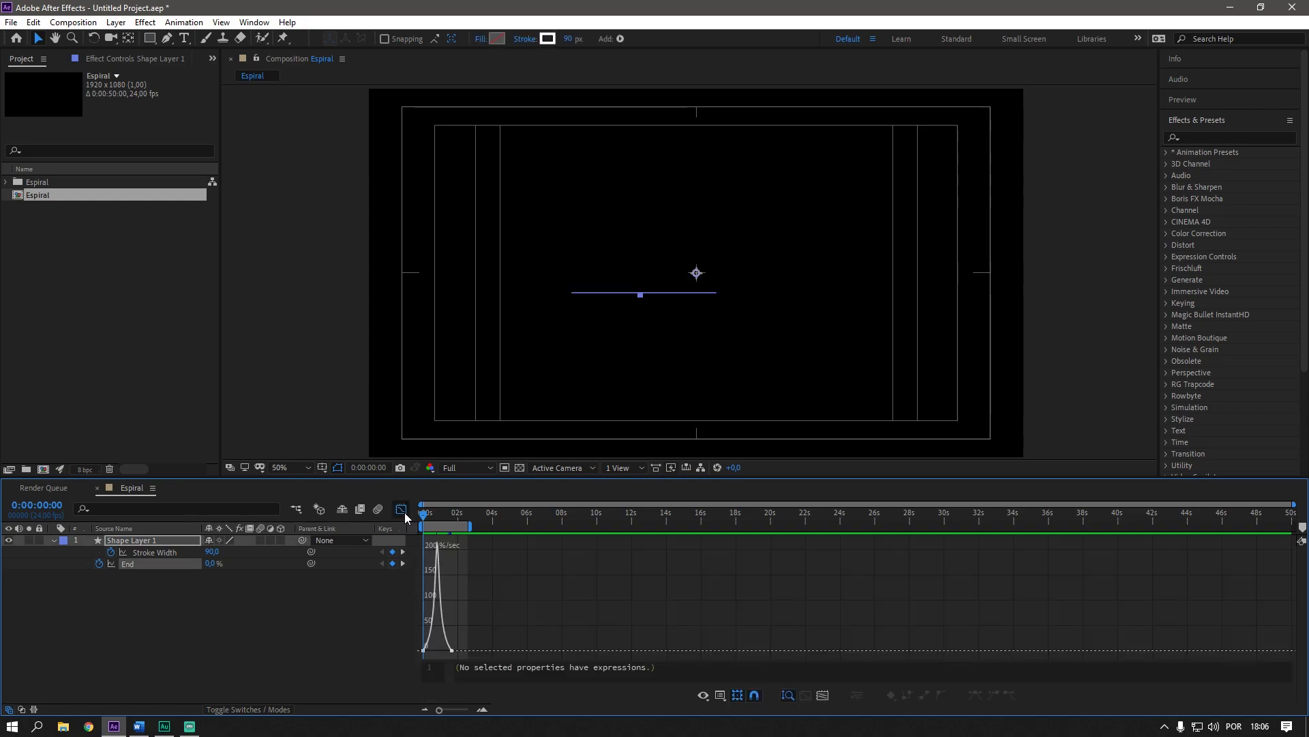
left_click(401, 511)
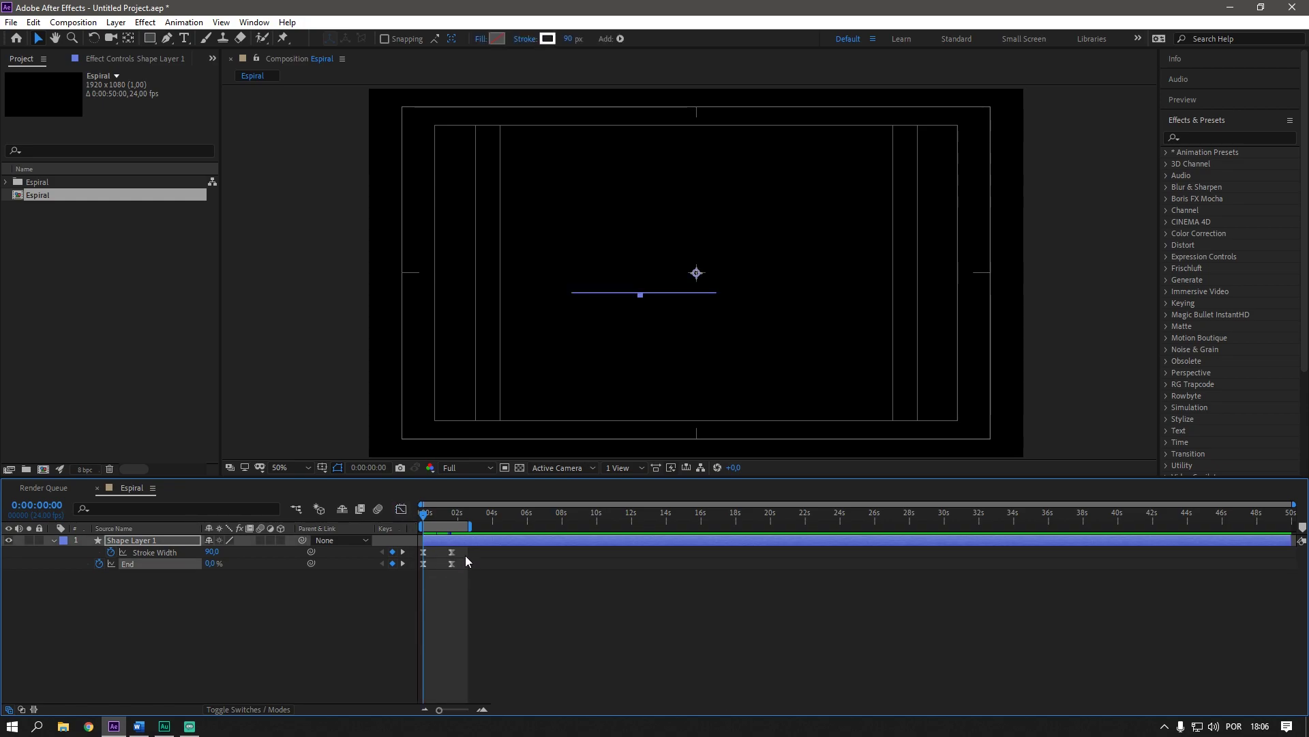
left_click_drag(460, 547, 403, 558)
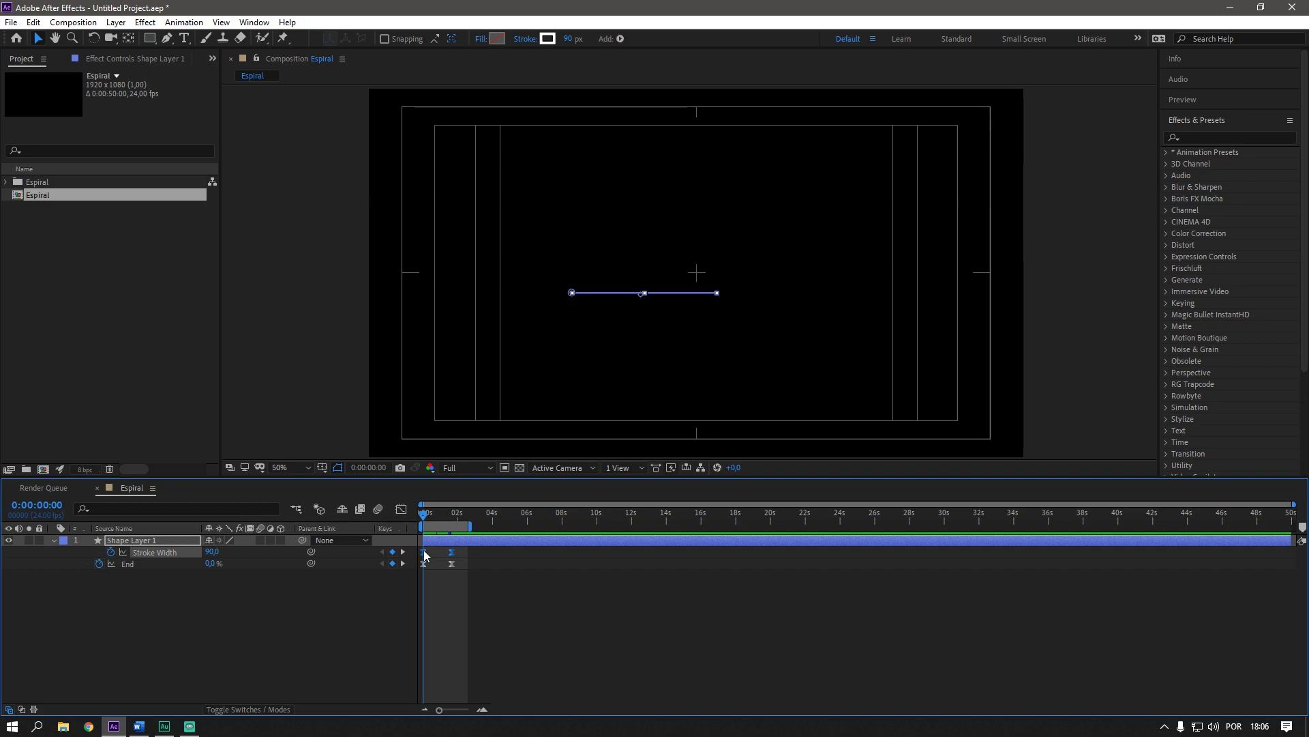
- Set Keyframe Velocity on both Stroke Width keyframes to 70% incoming and 70% outgoing influence
mouse_move(428, 556)
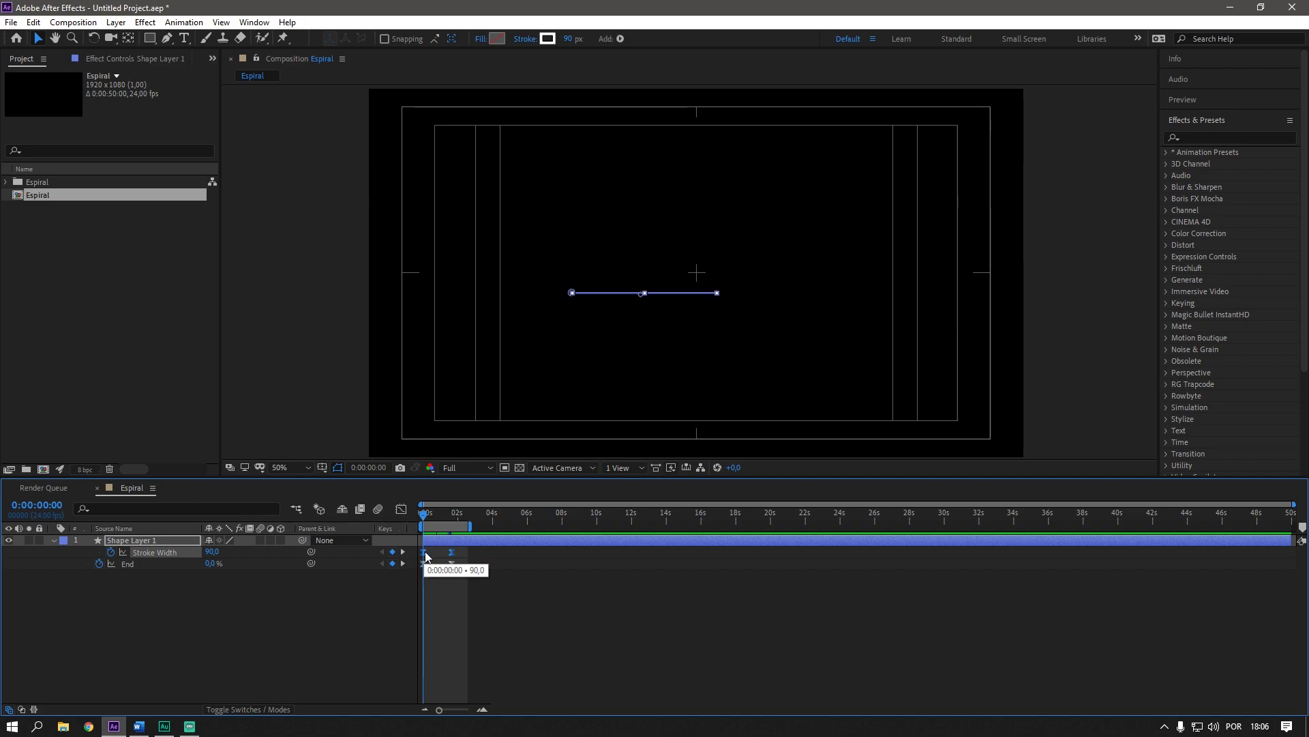
key("ctrl+shift+k")
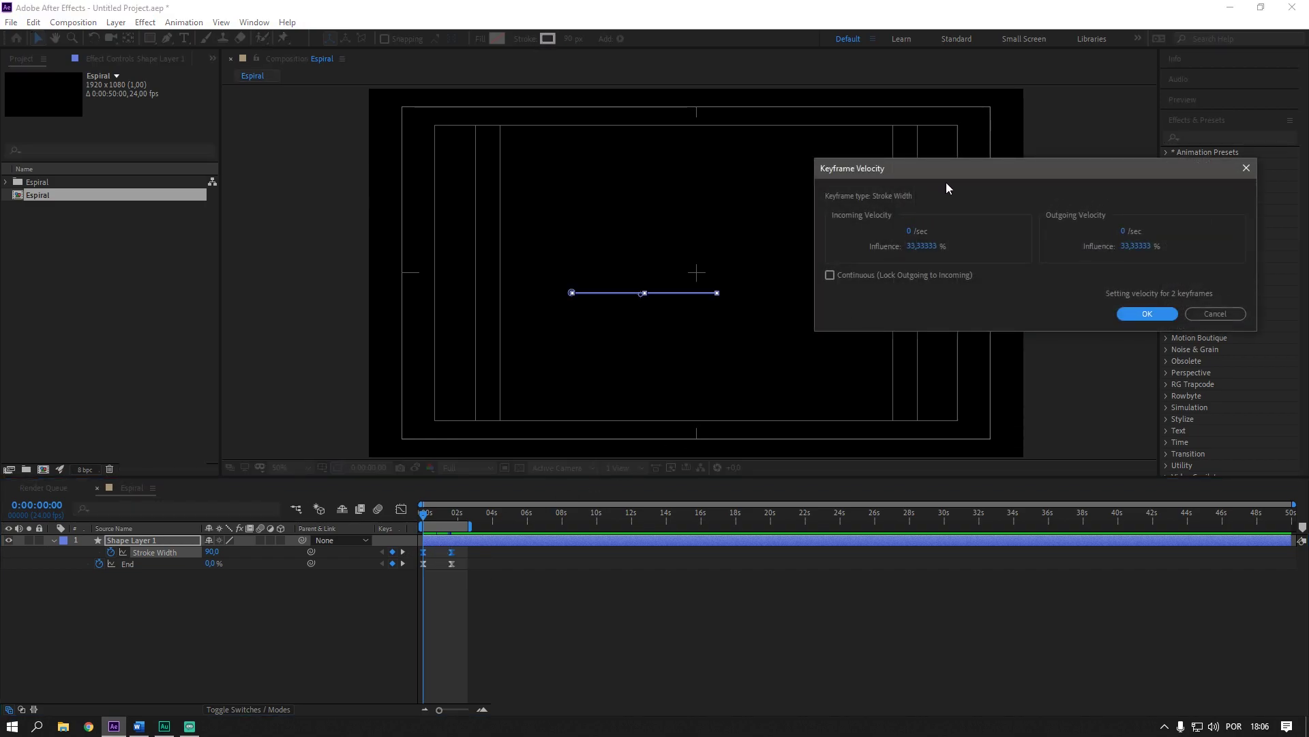
mouse_move(946, 172)
left_mouse_down()
mouse_move(532, 287)
mouse_move(547, 275)
left_mouse_up()
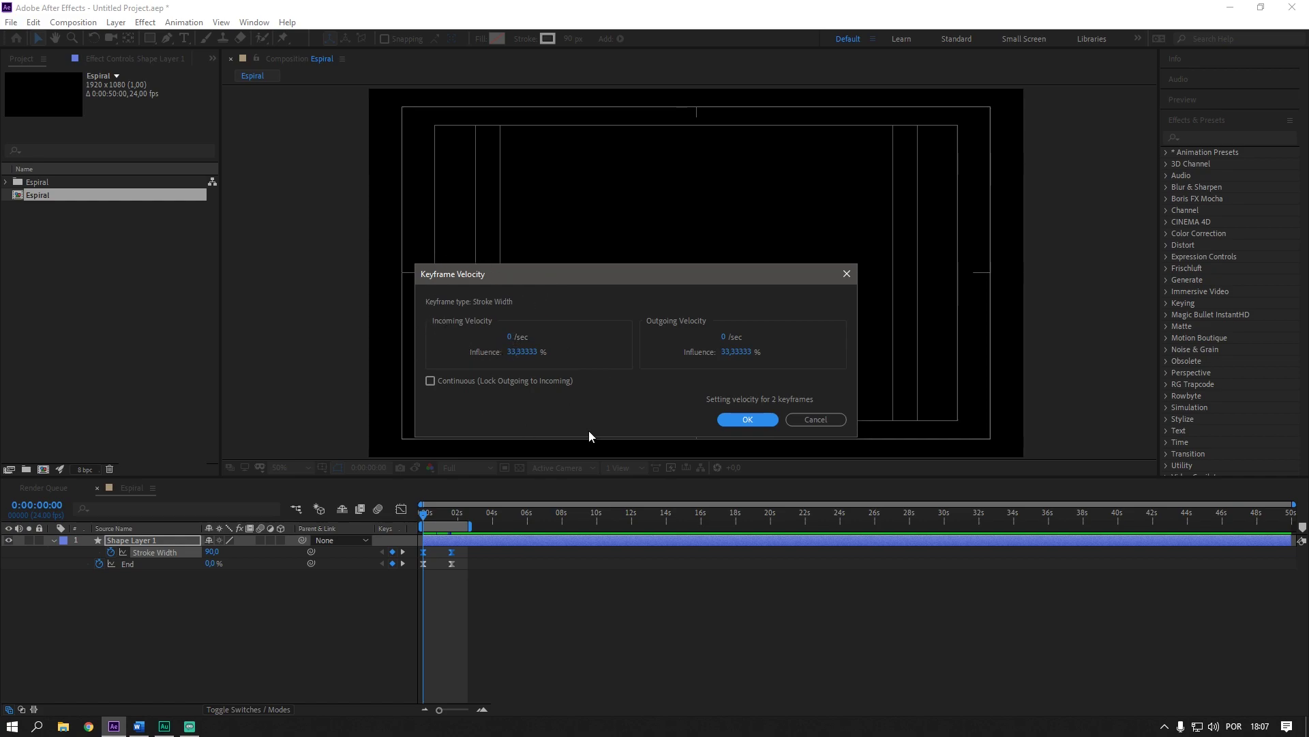
left_click(525, 352)
type("70")
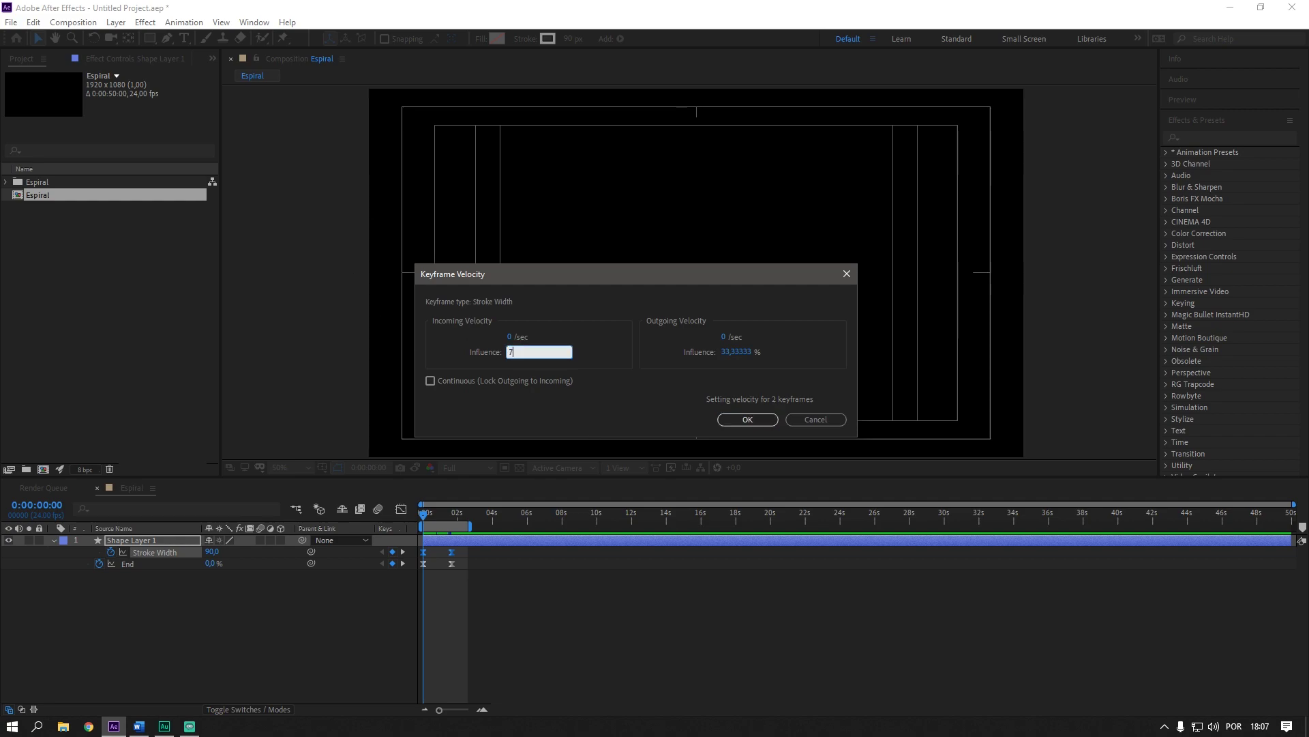
left_click(621, 339)
left_click(735, 351)
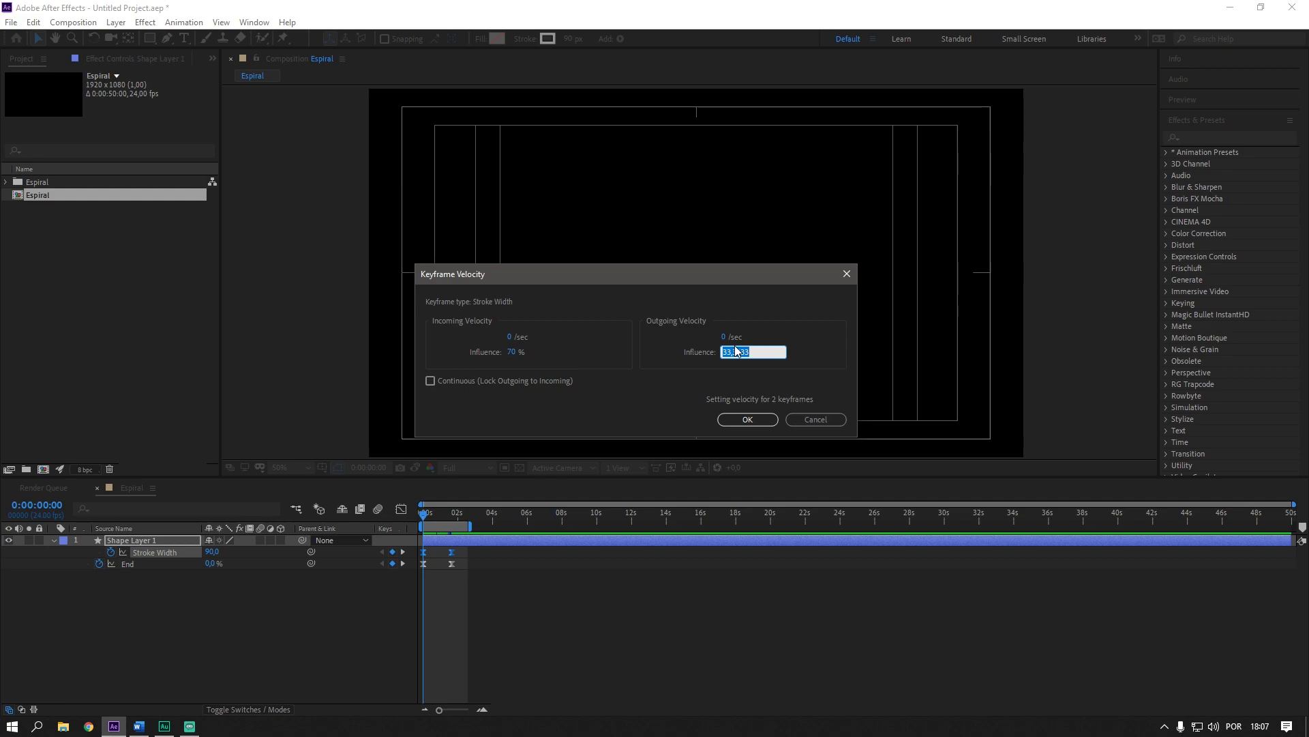
type("70")
left_click(750, 418)
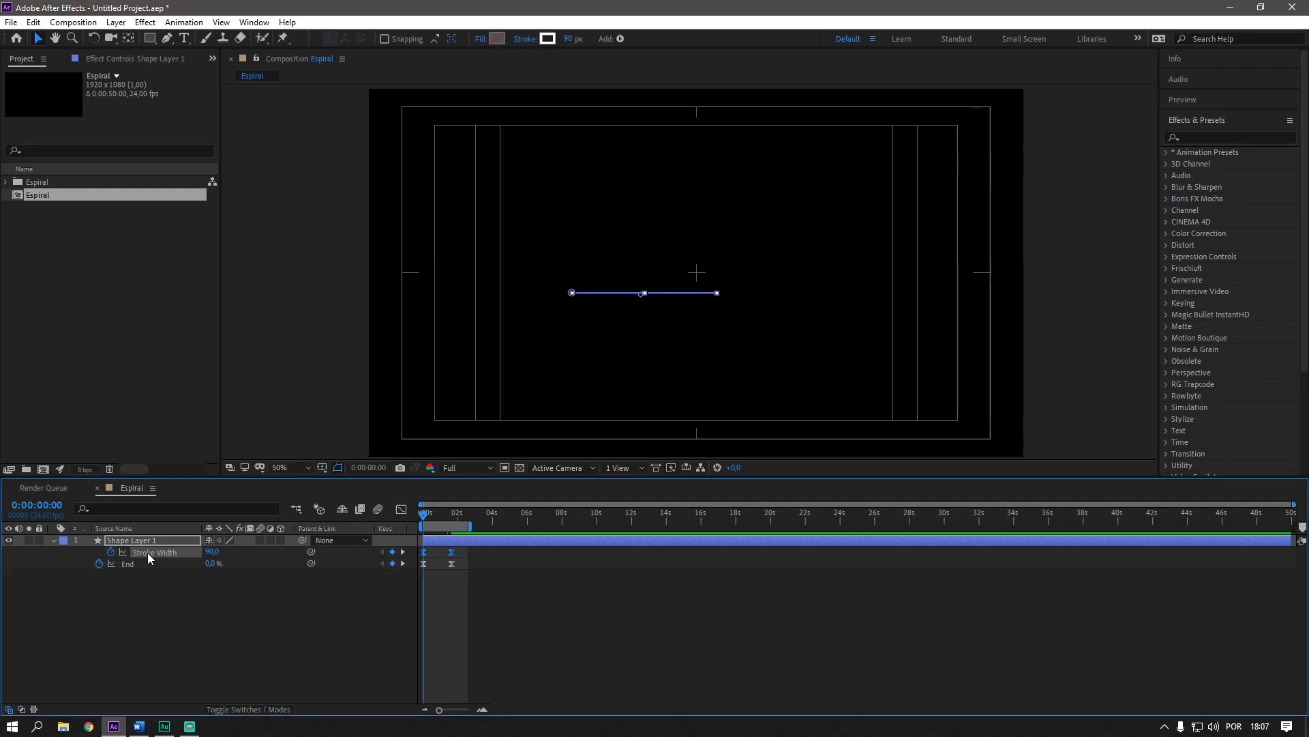
- Inspect the eased Stroke Width speed curve in the Graph Editor
left_click(401, 511)
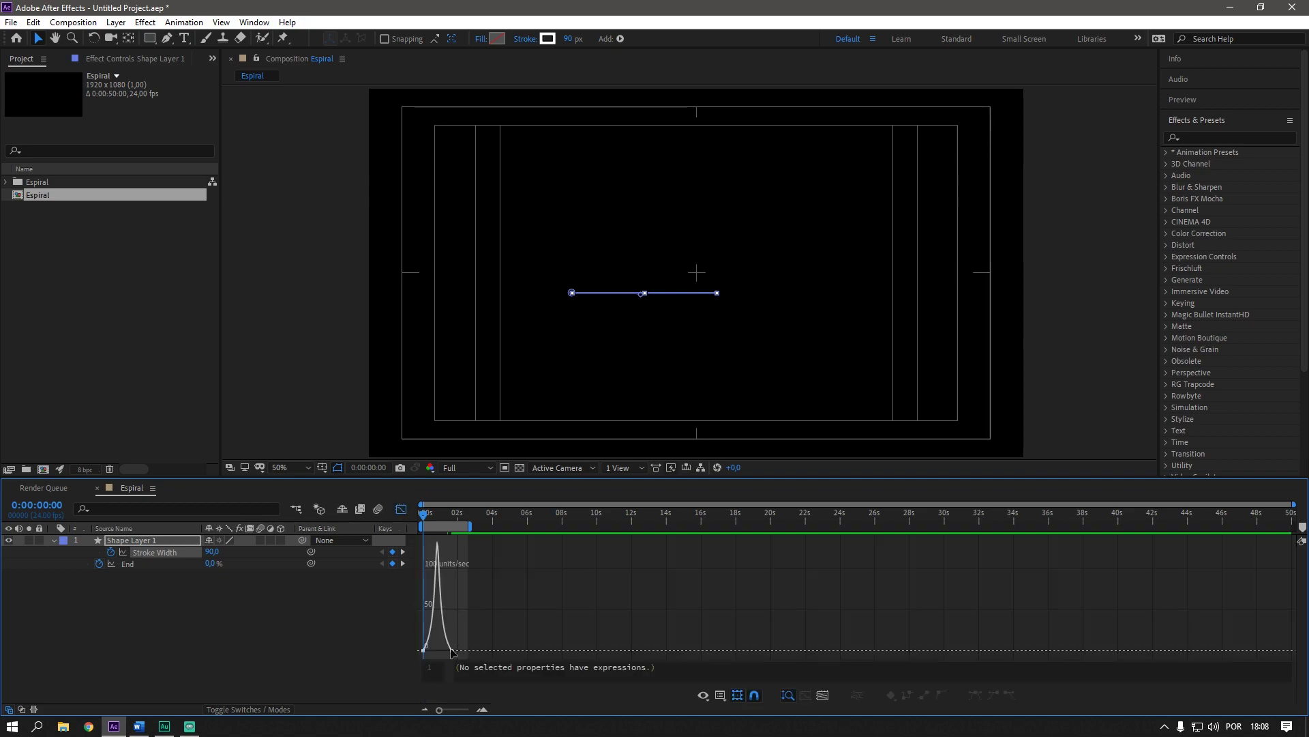
mouse_move(469, 656)
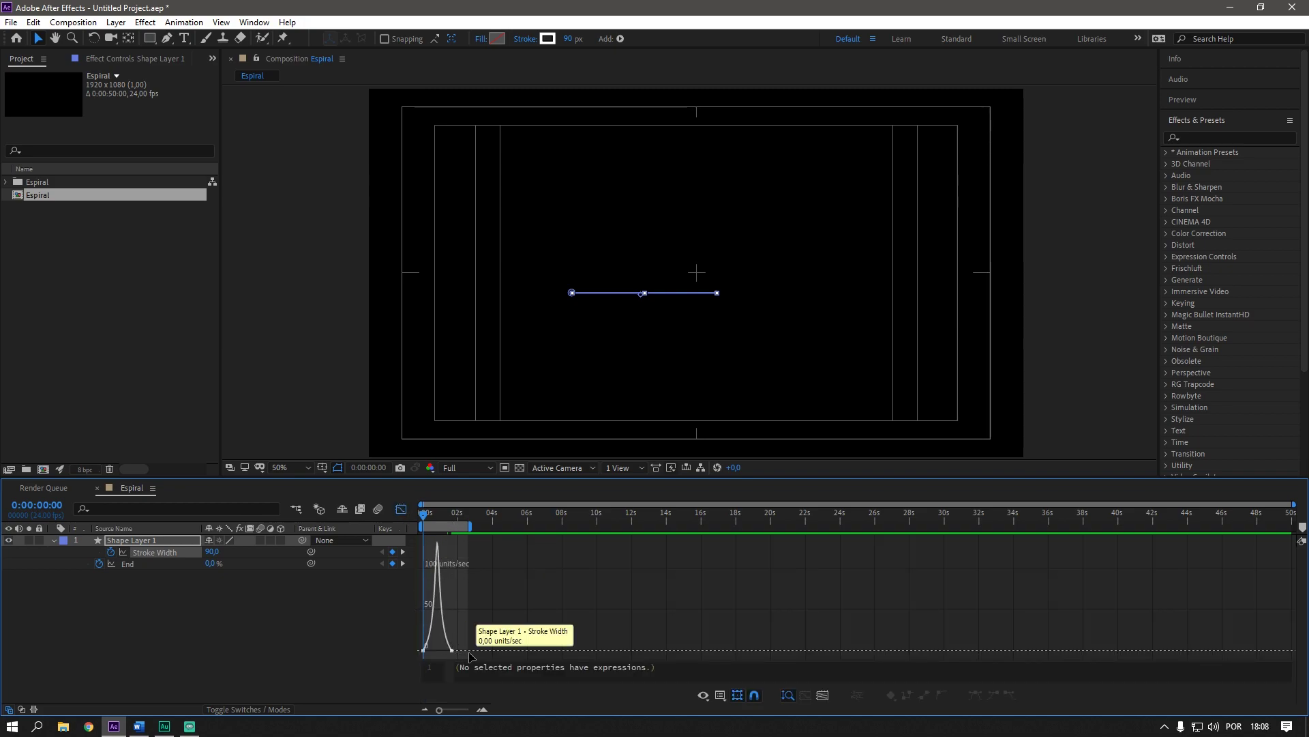
left_click(402, 512)
- Preview the eased spiral, then collapse Shape Layer 1's animated properties
key("space")
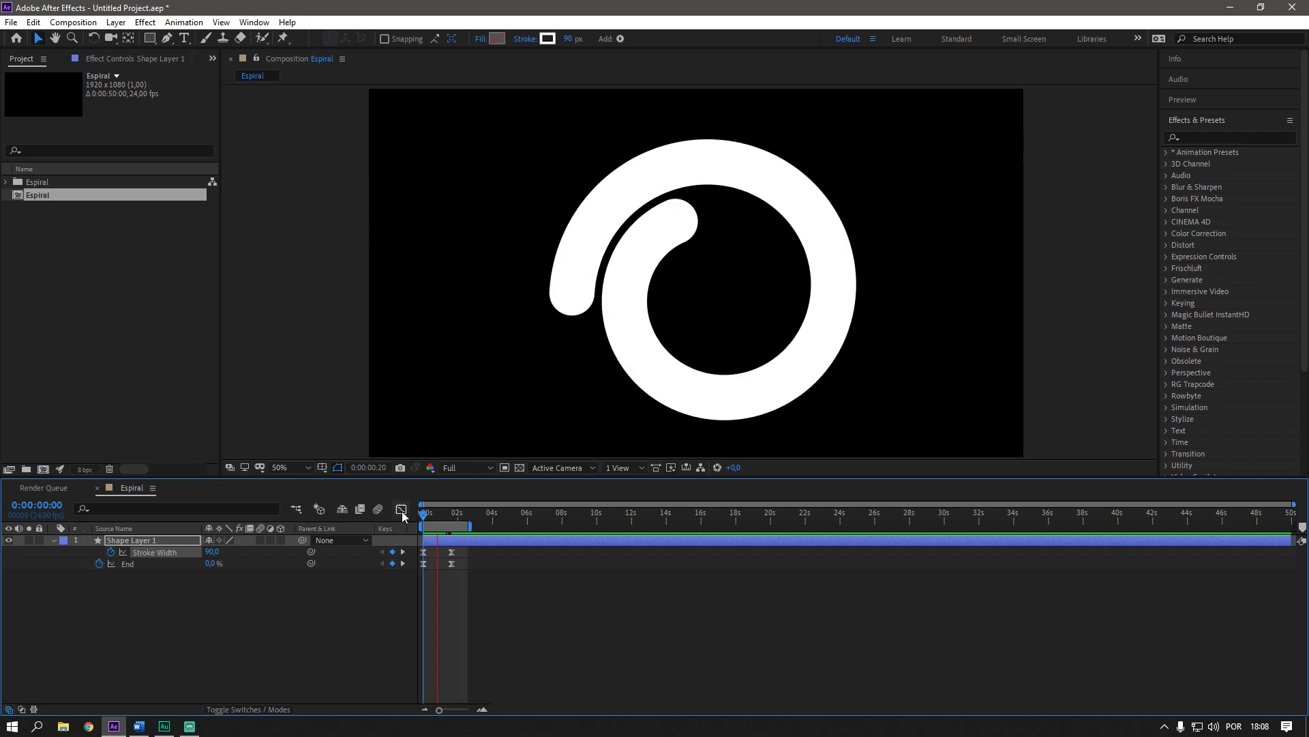
key("space")
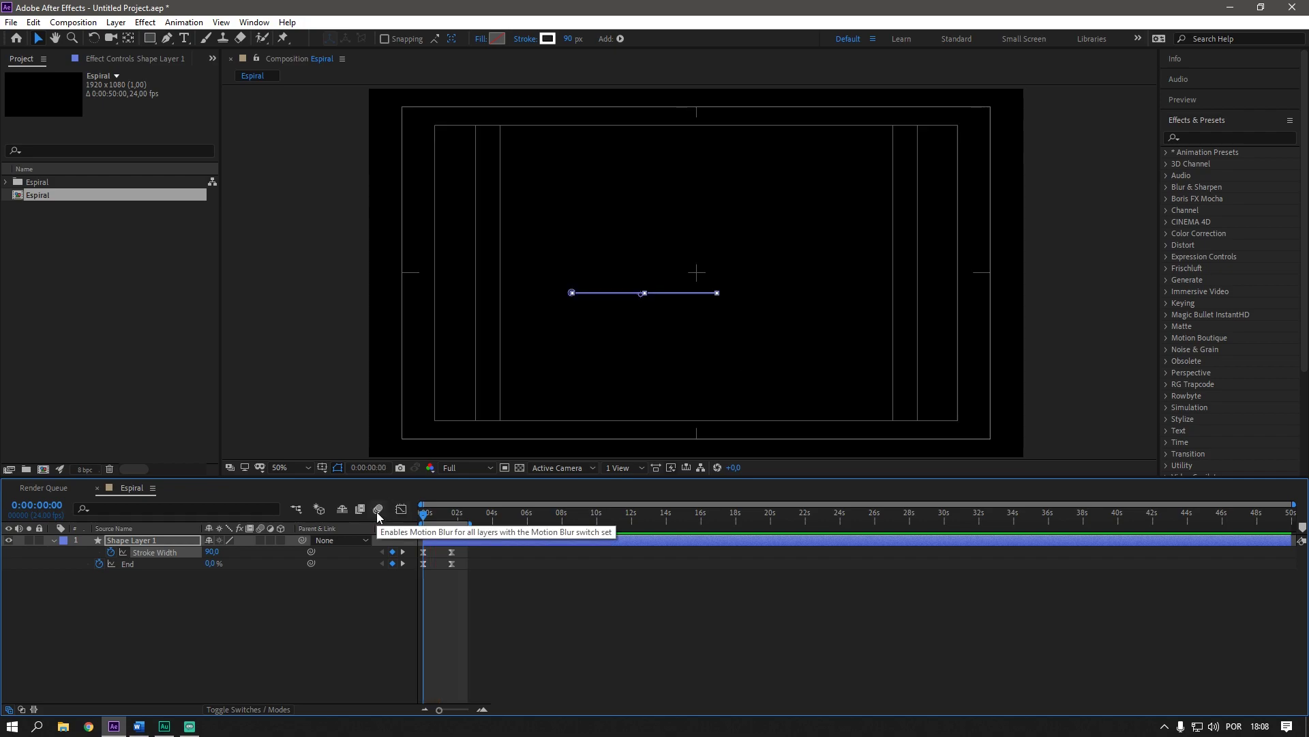
left_click(71, 568)
key("u")
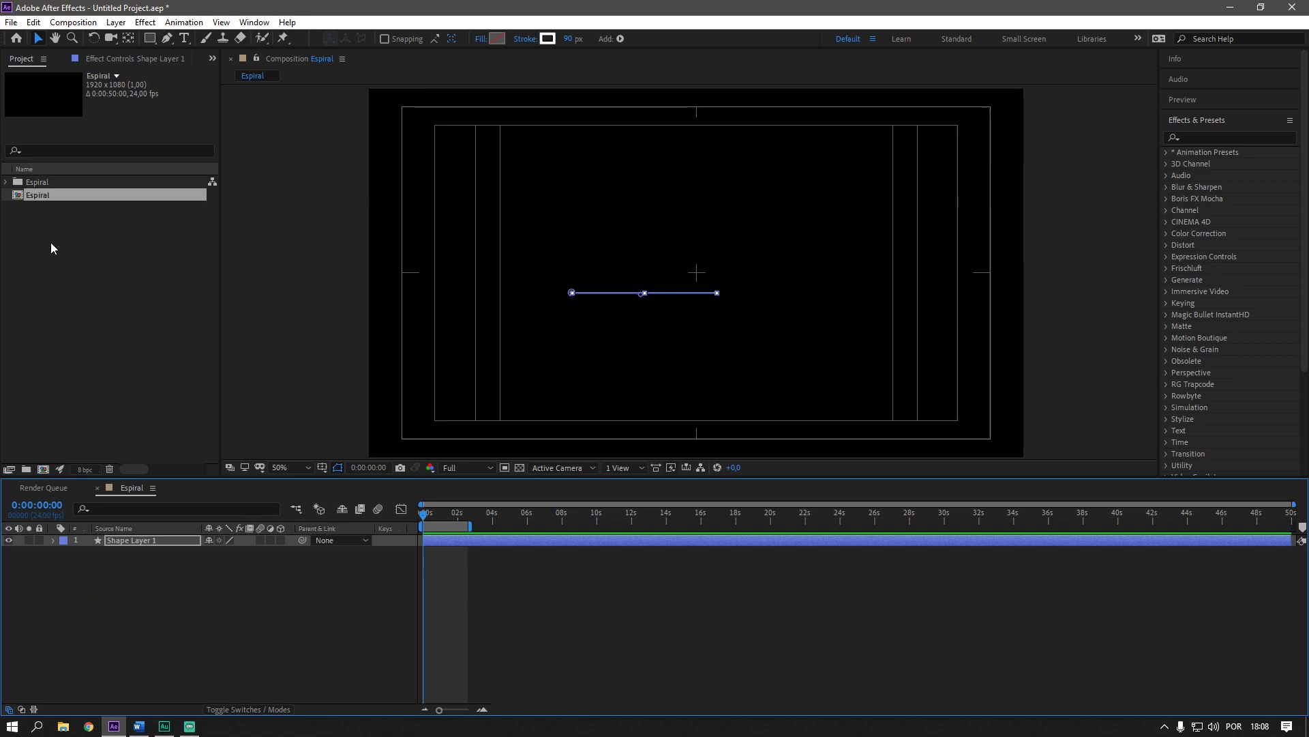
- Nest Espiral into a new Espiral 2 comp, duplicate the layer, and delay the top copy ten frames
left_click_drag(24, 197, 43, 468)
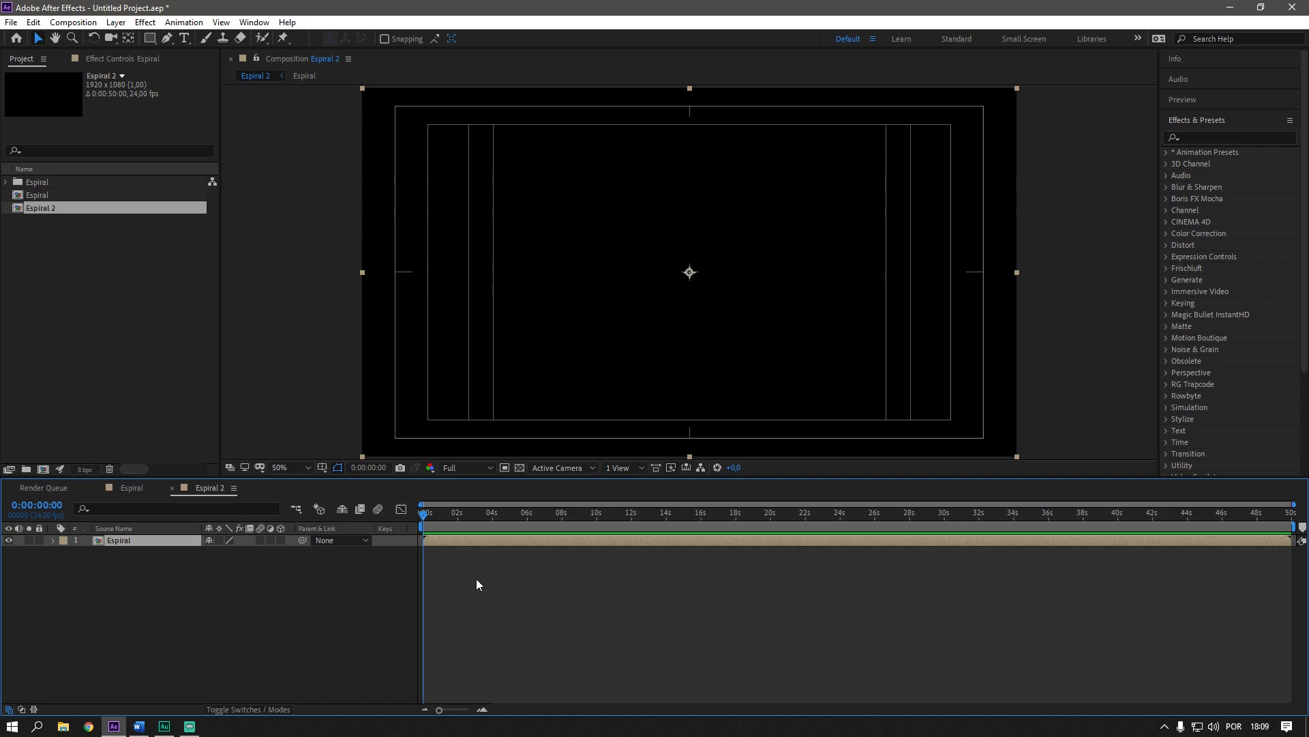
key("ctrl+d")
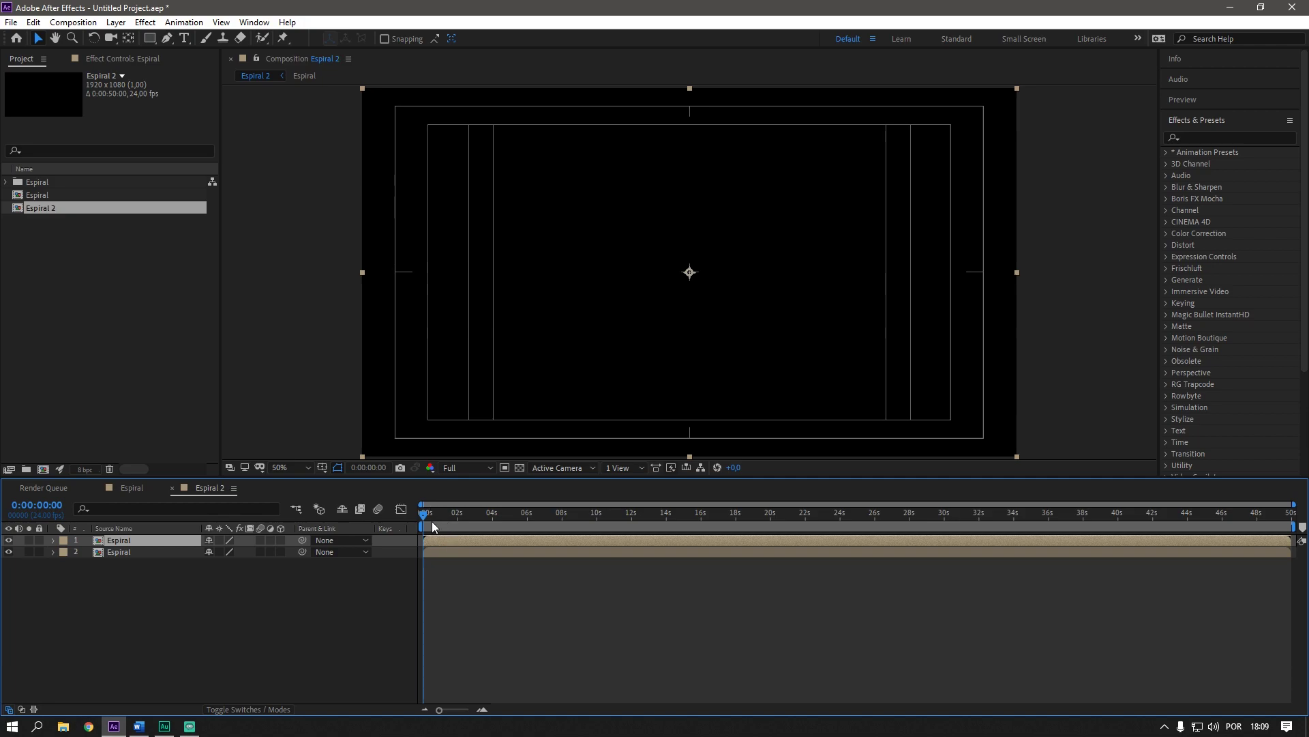
key("shift+alt+Page_Down")
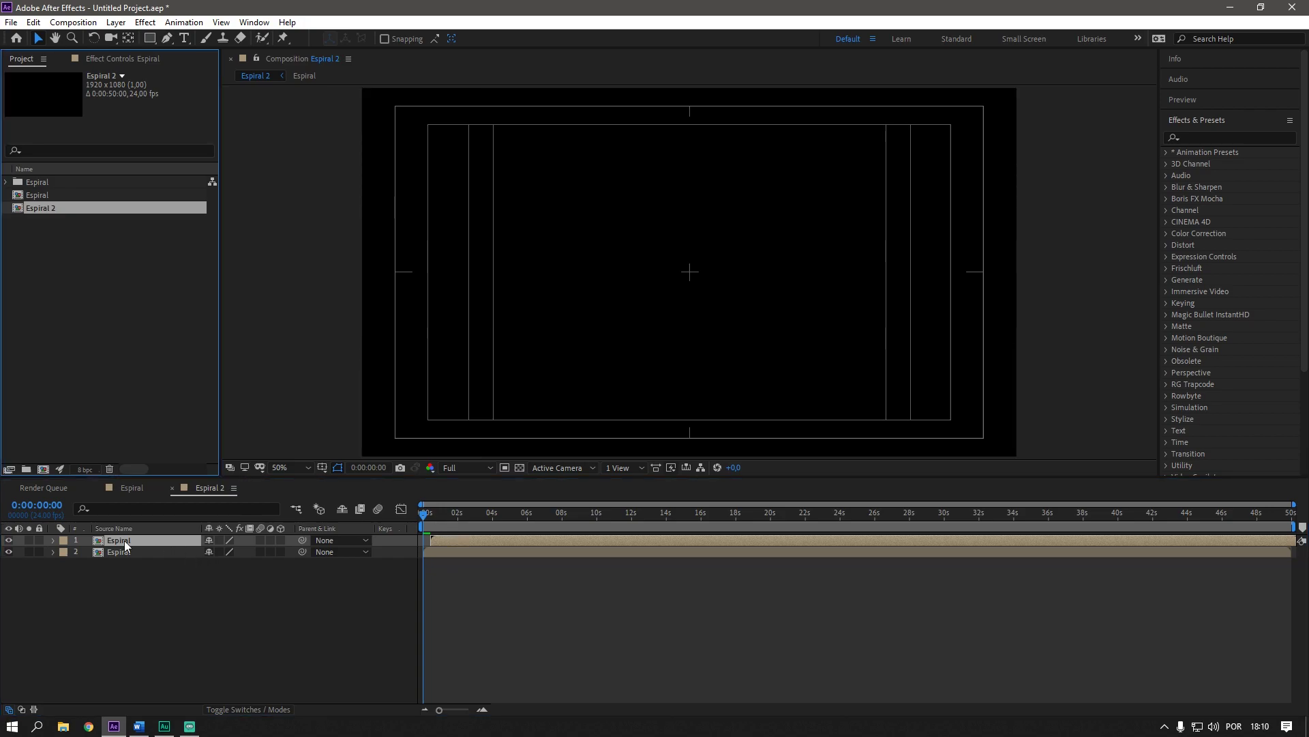
- Apply a Generate > Fill effect to the top Espiral layer and scrub to check the red spiral
left_click(115, 59)
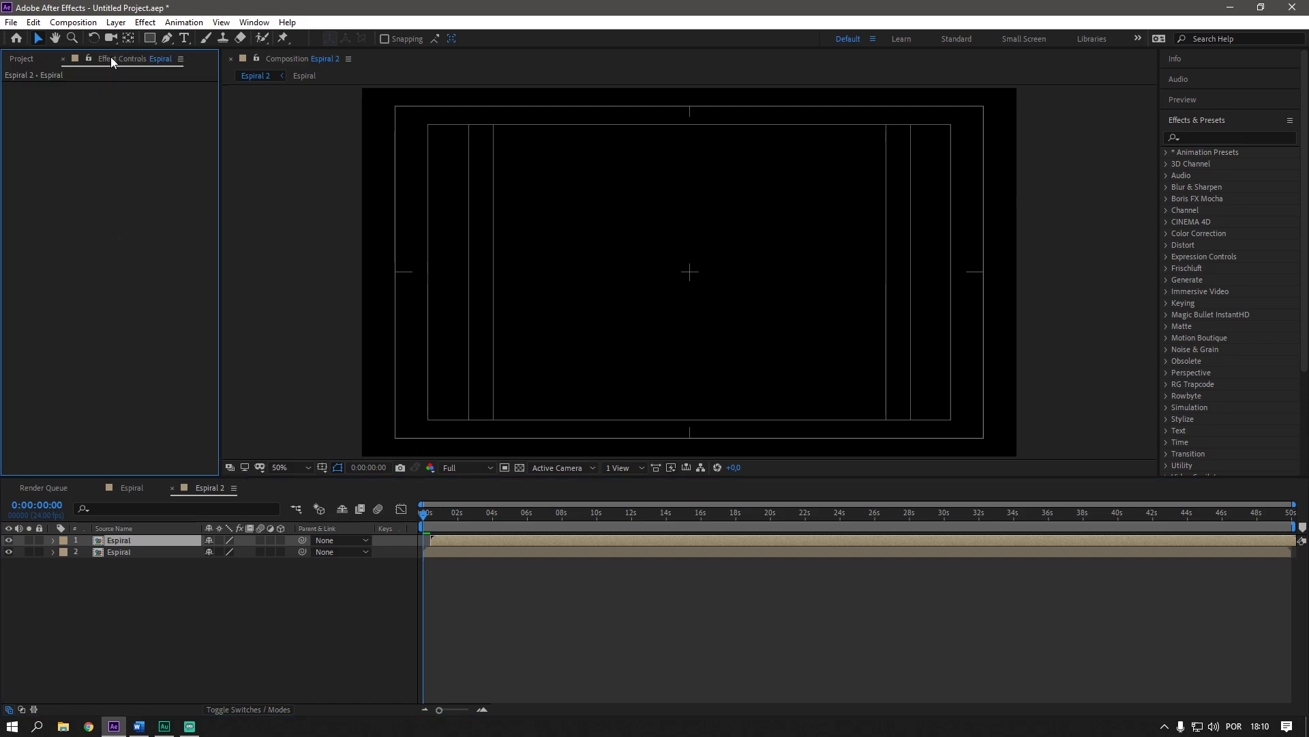
right_click(85, 188)
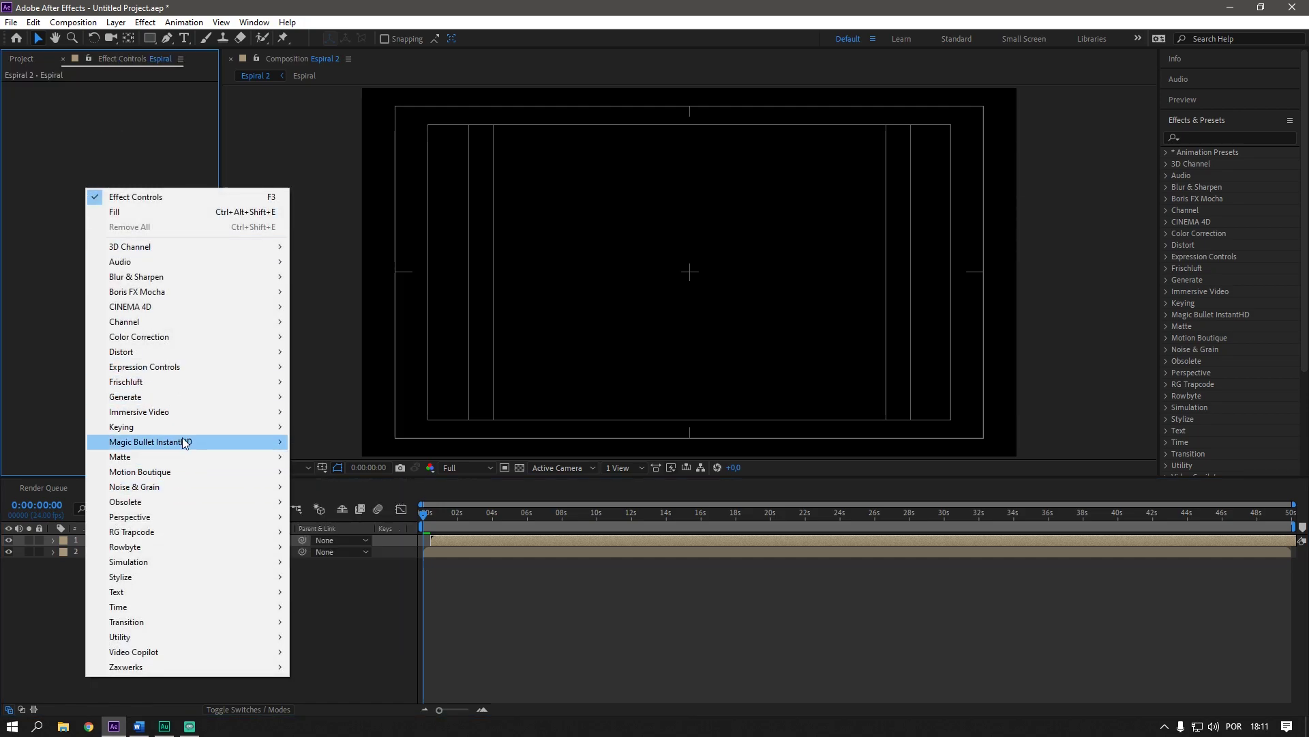
mouse_move(185, 403)
left_click(344, 246)
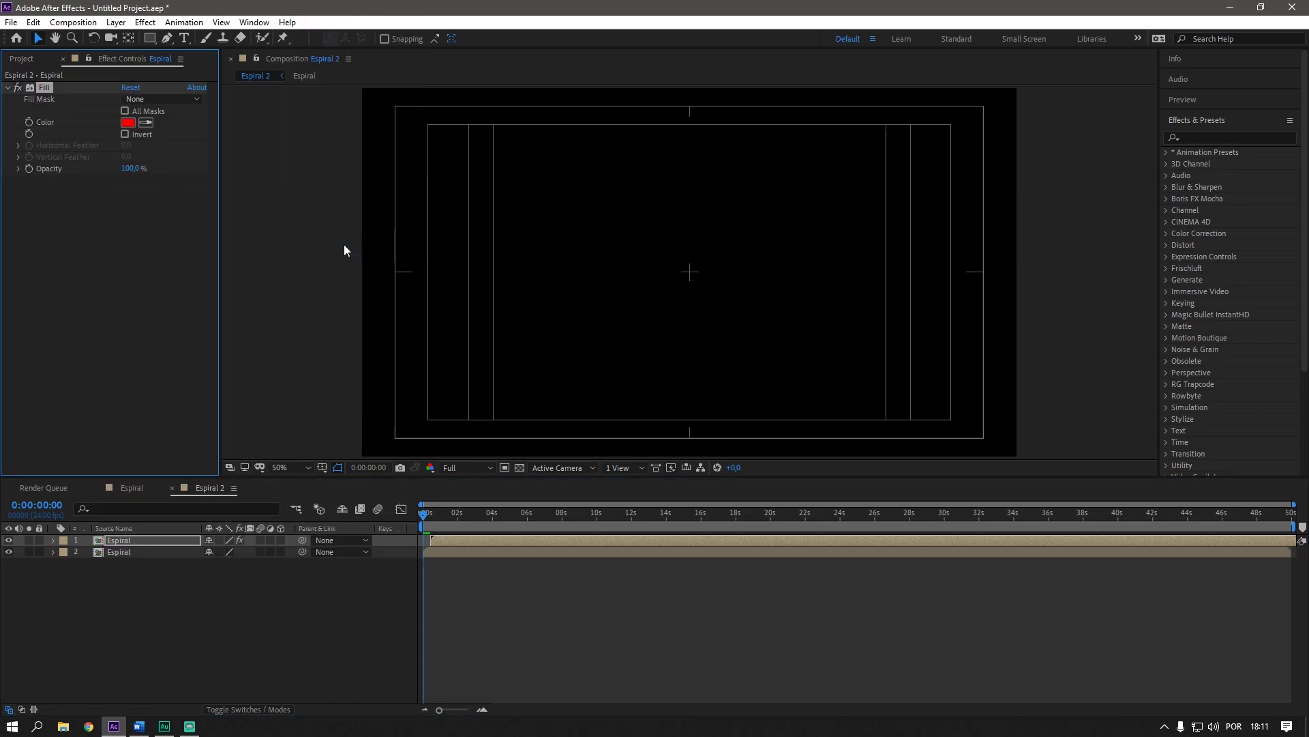
left_click_drag(429, 523, 449, 524)
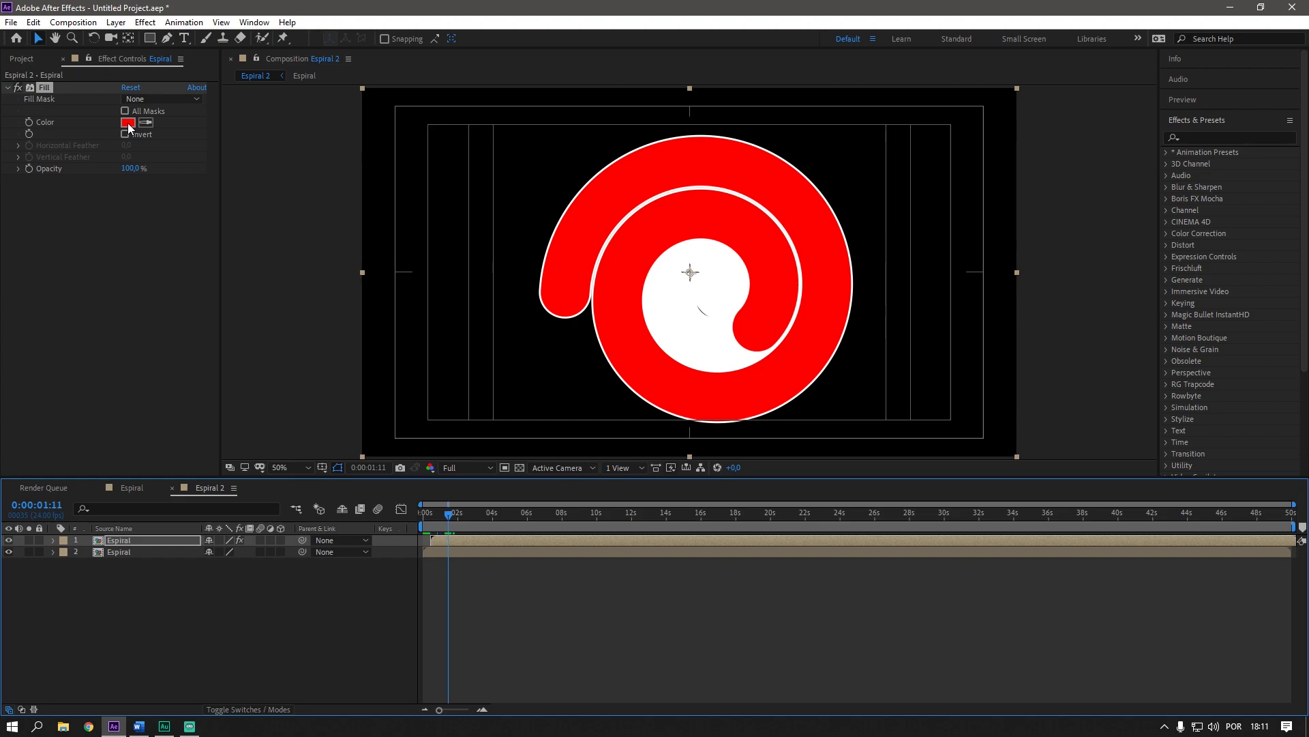
- Set the Fill effect colour to orange hex E77E23
left_click(128, 123)
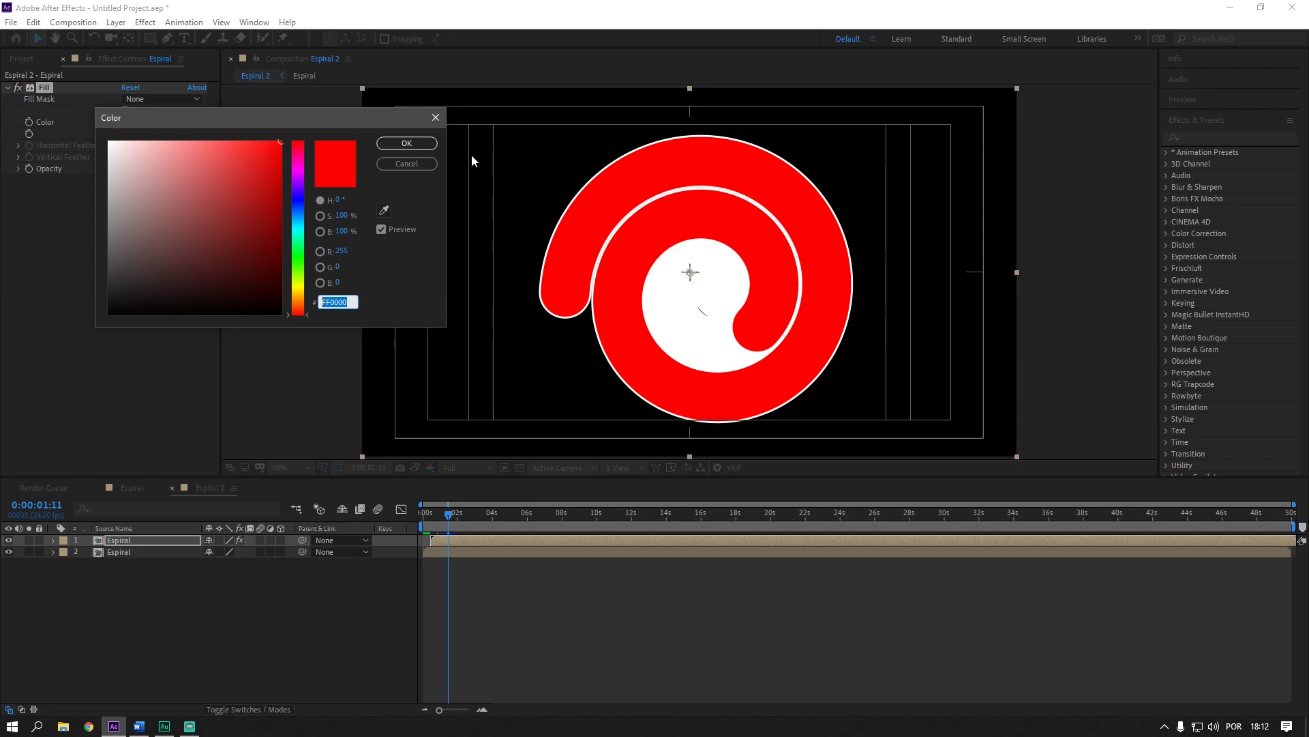
type("E77E23")
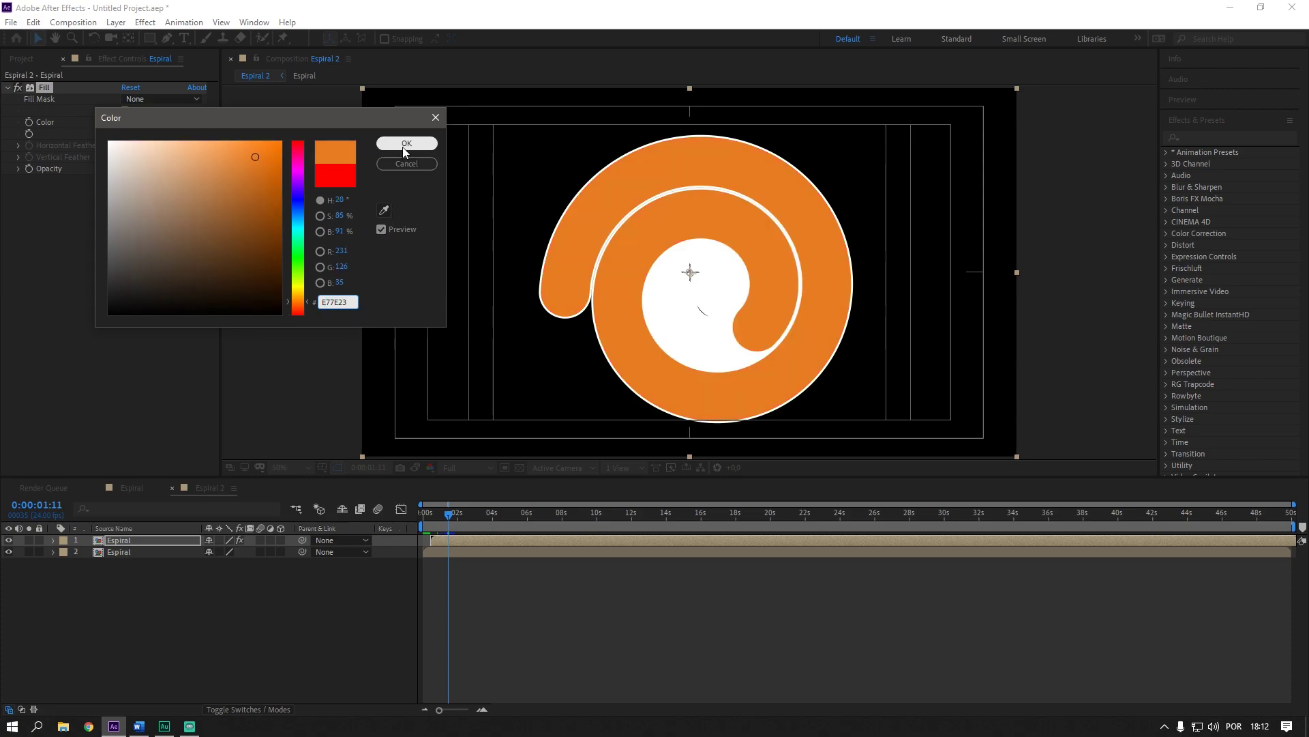
left_click(405, 143)
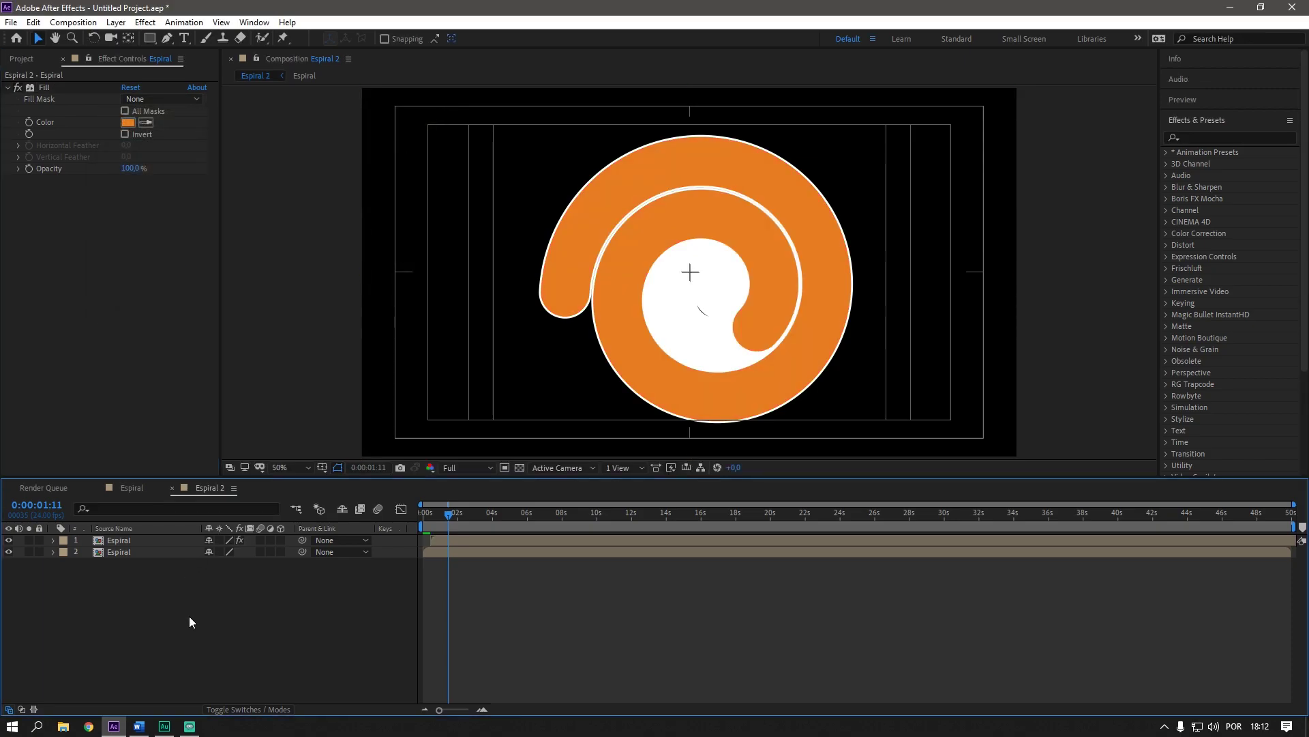
- Preview the orange spiral drawing on ahead of the white copy
key("space")
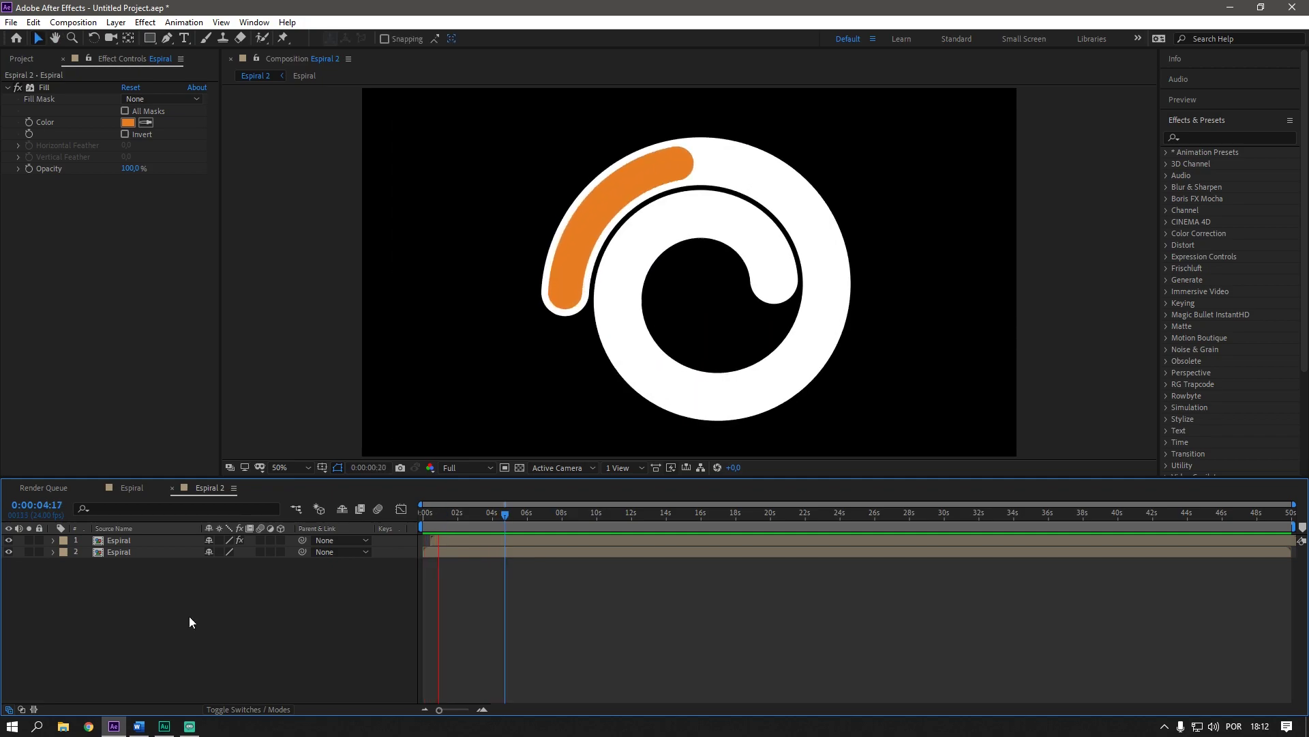
key("space")
key("space")
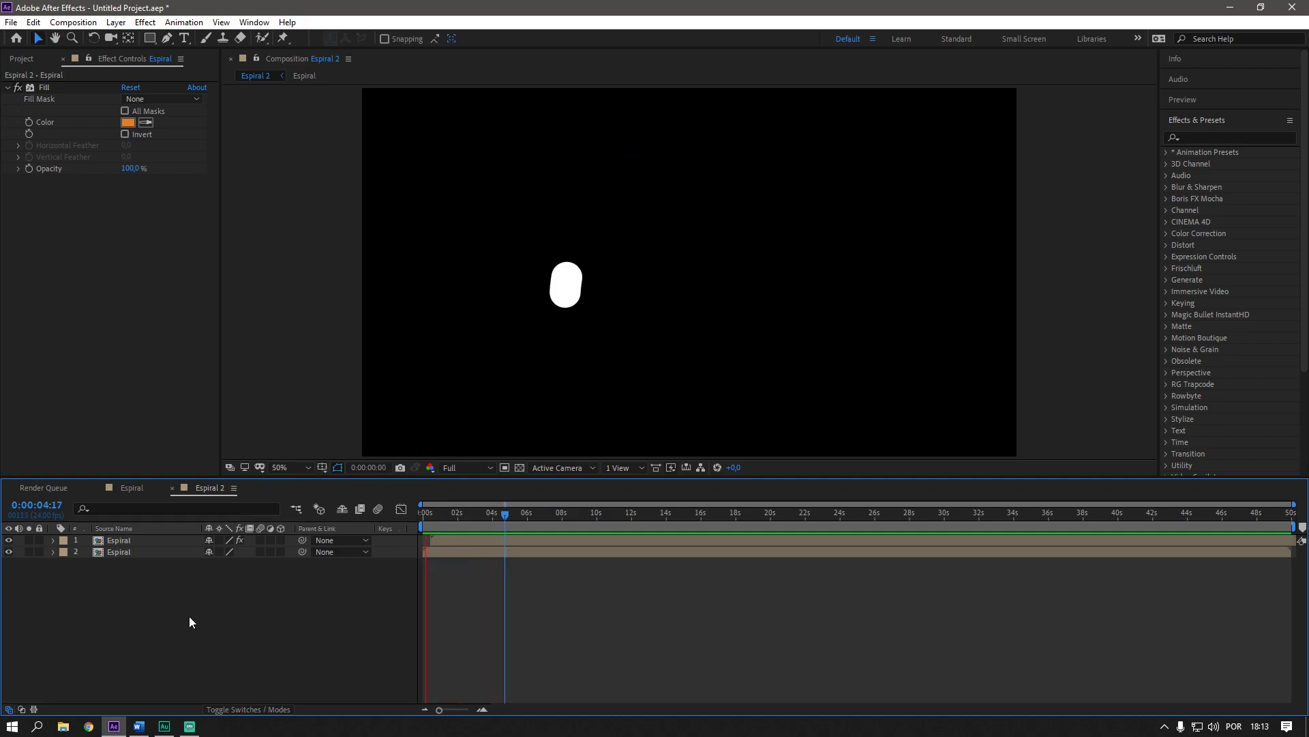
key("space")
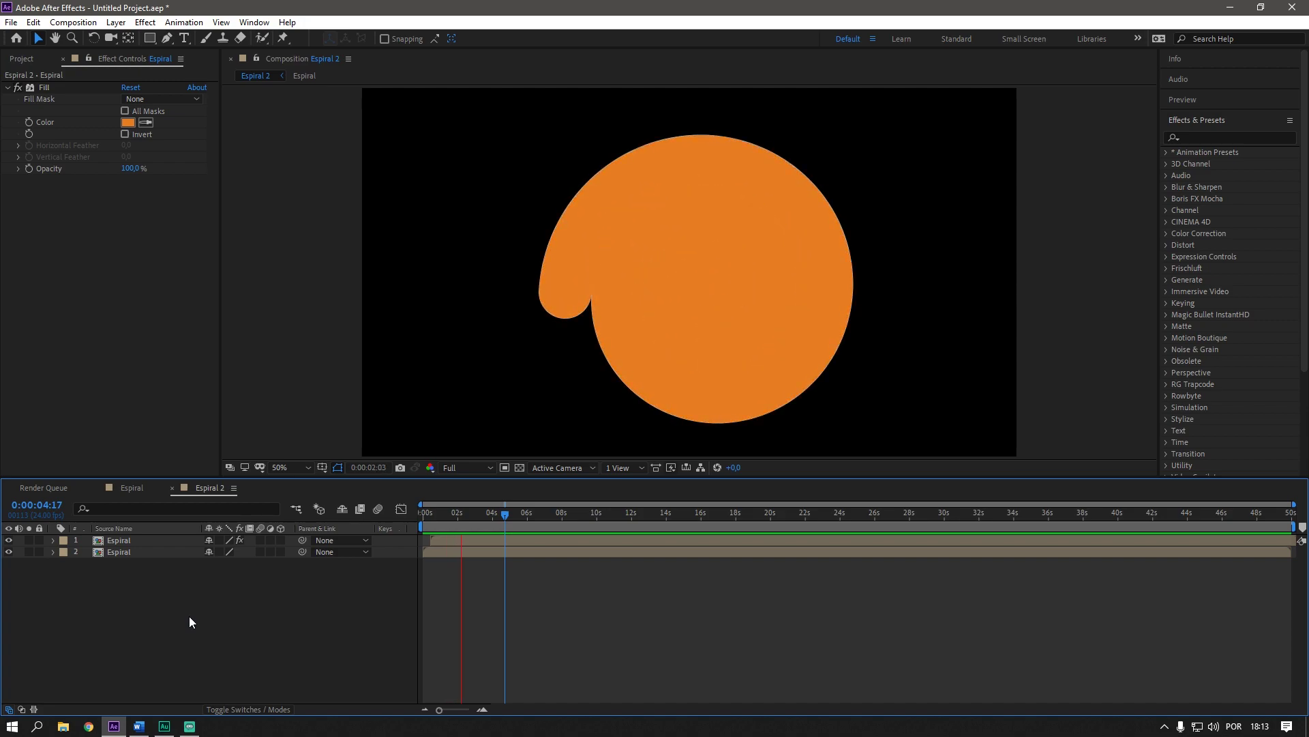
key("space")
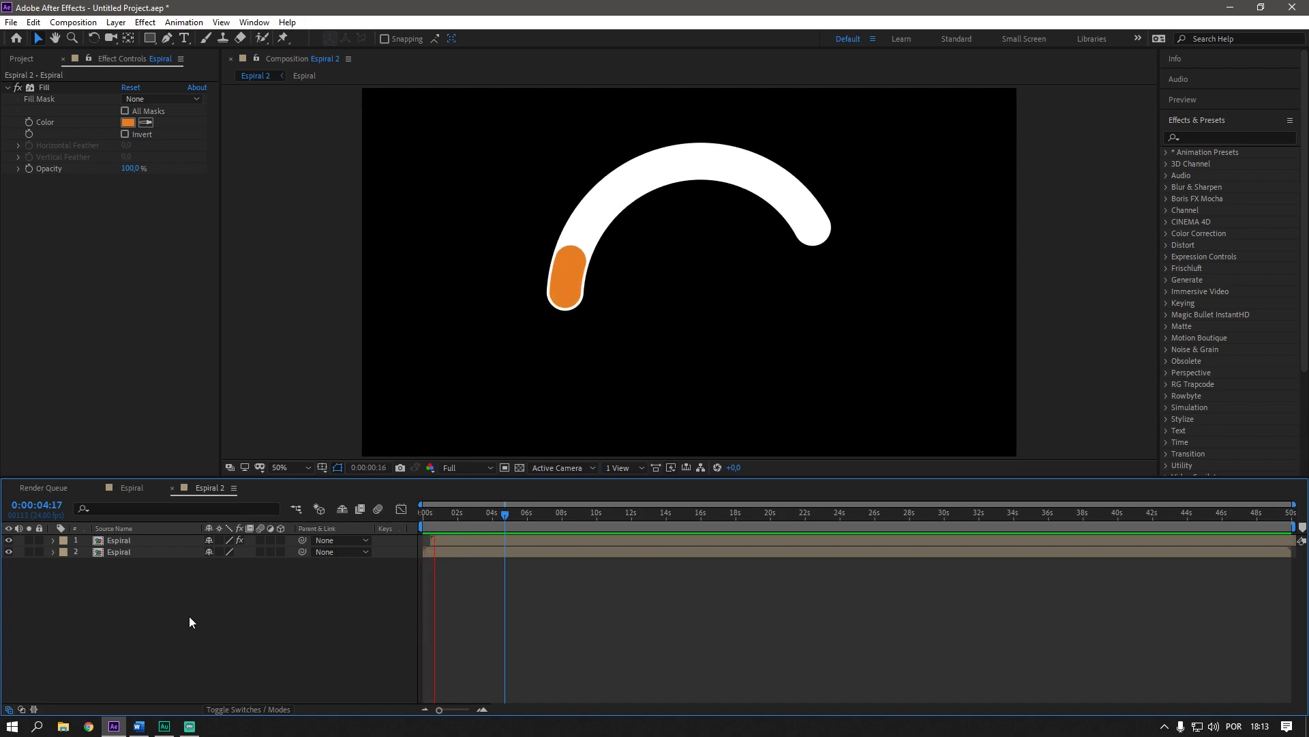
- Duplicate the top orange Espiral layer and start the copy about 10 frames later
left_click(126, 541)
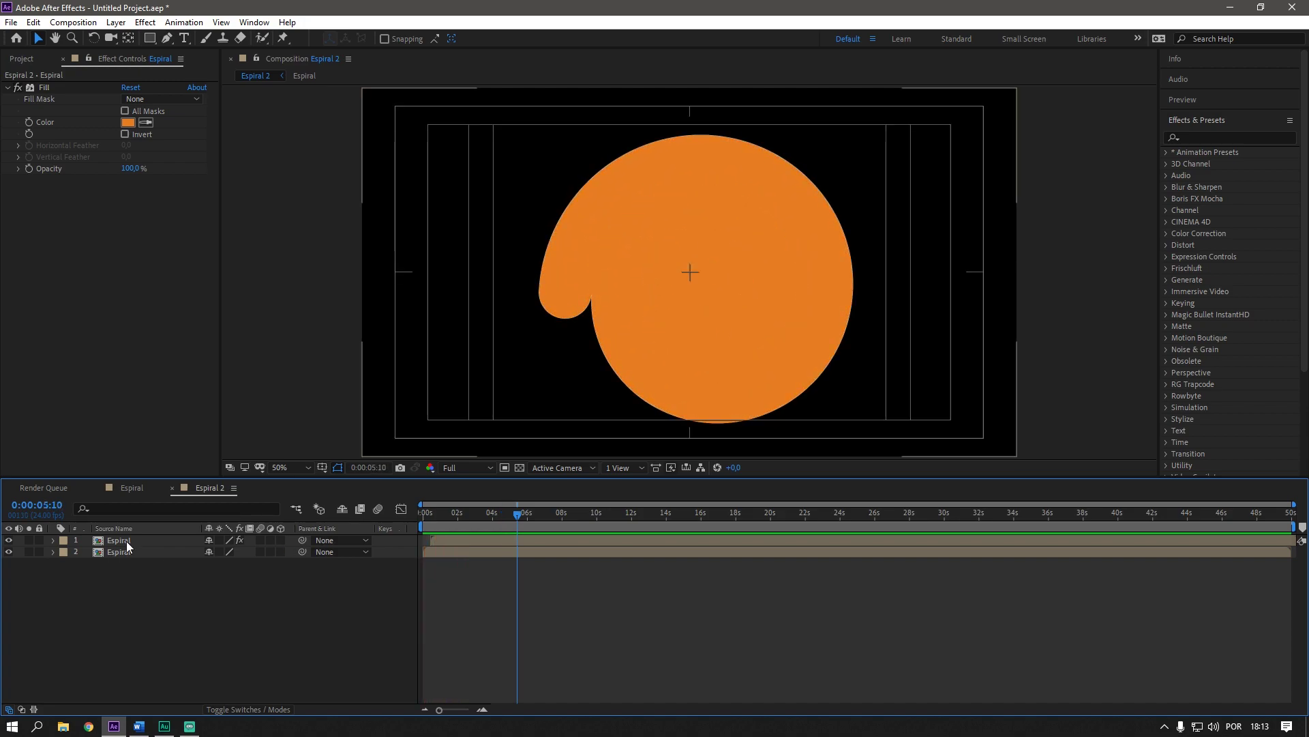
key("ctrl+d")
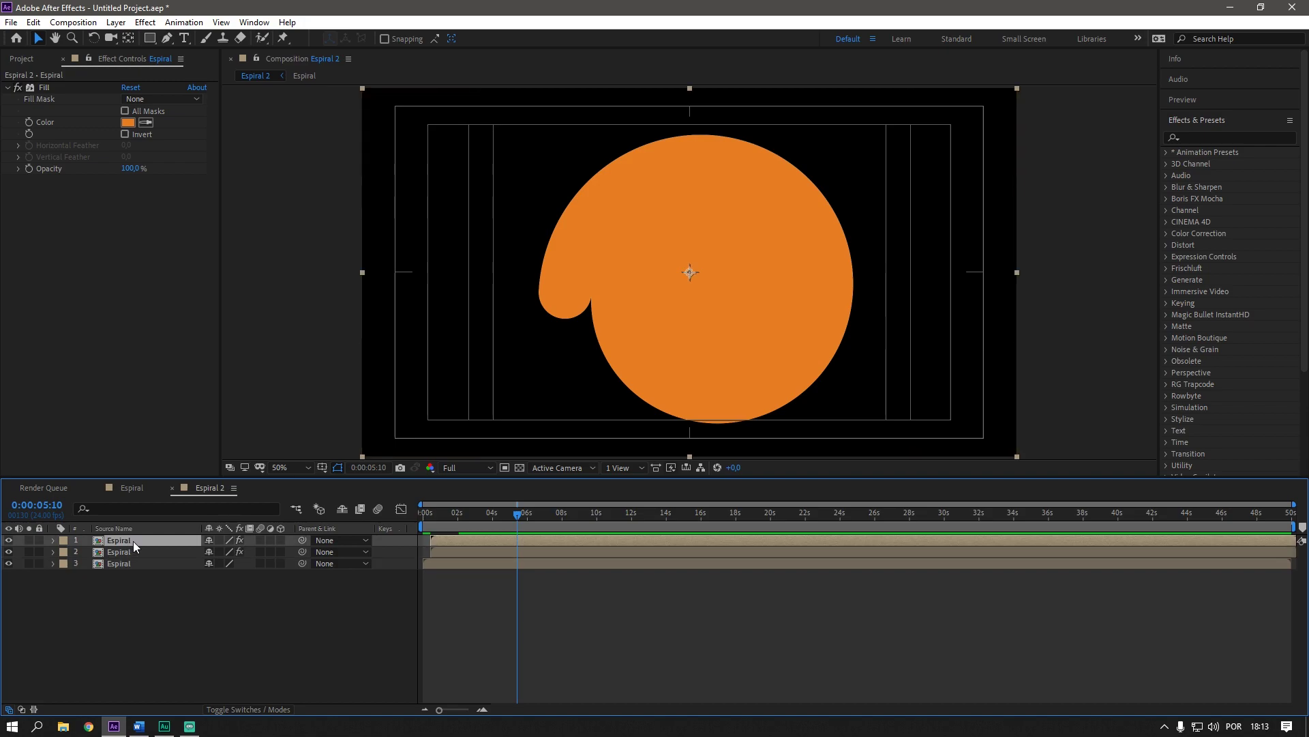
key("alt+shift+Page_Down")
- Fill the new copy with the lighter orange F39C11 and preview the animation
key("alt+Tab")
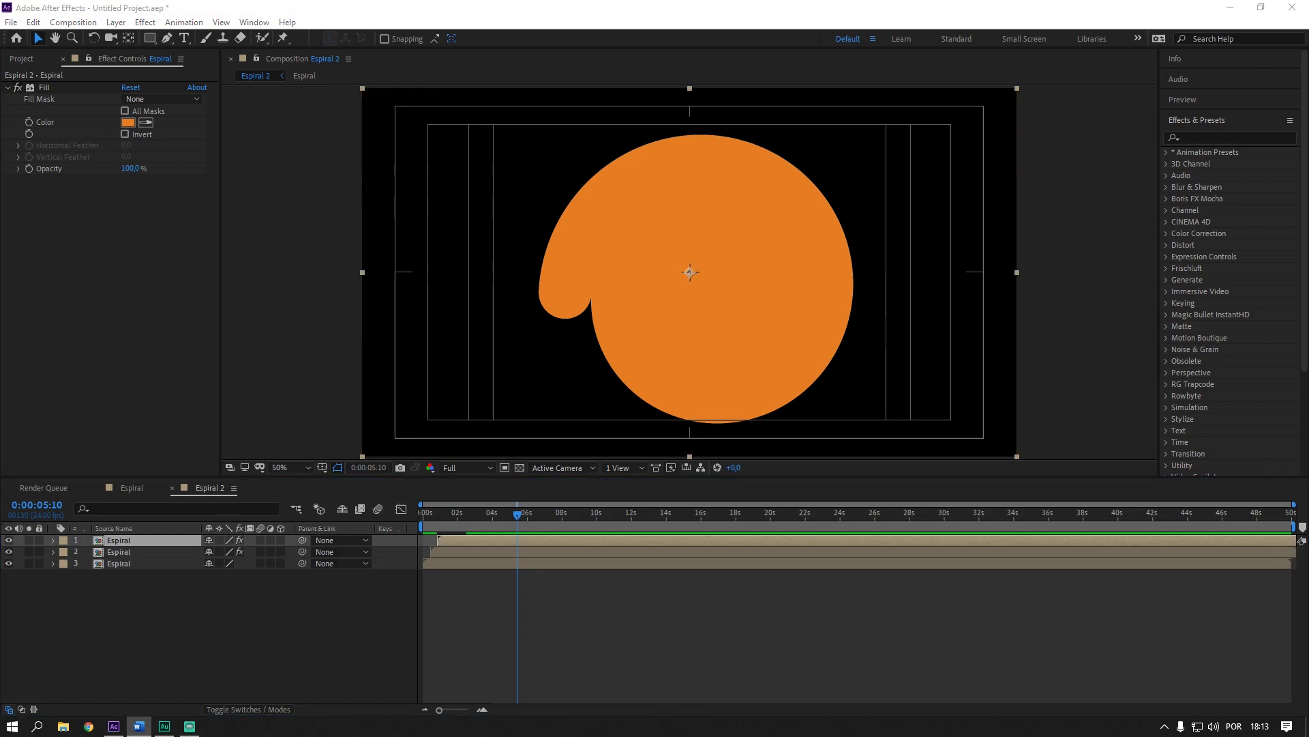
left_click(127, 122)
left_click(269, 149)
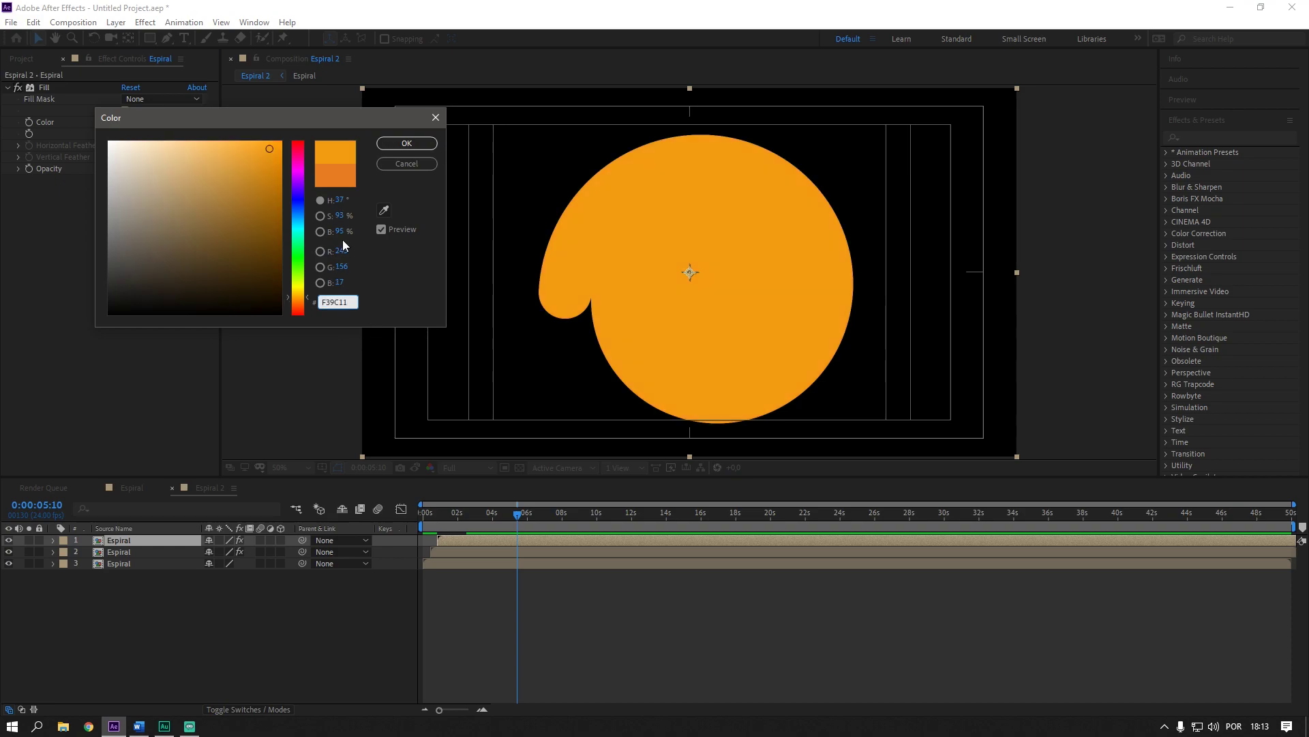
left_click(397, 147)
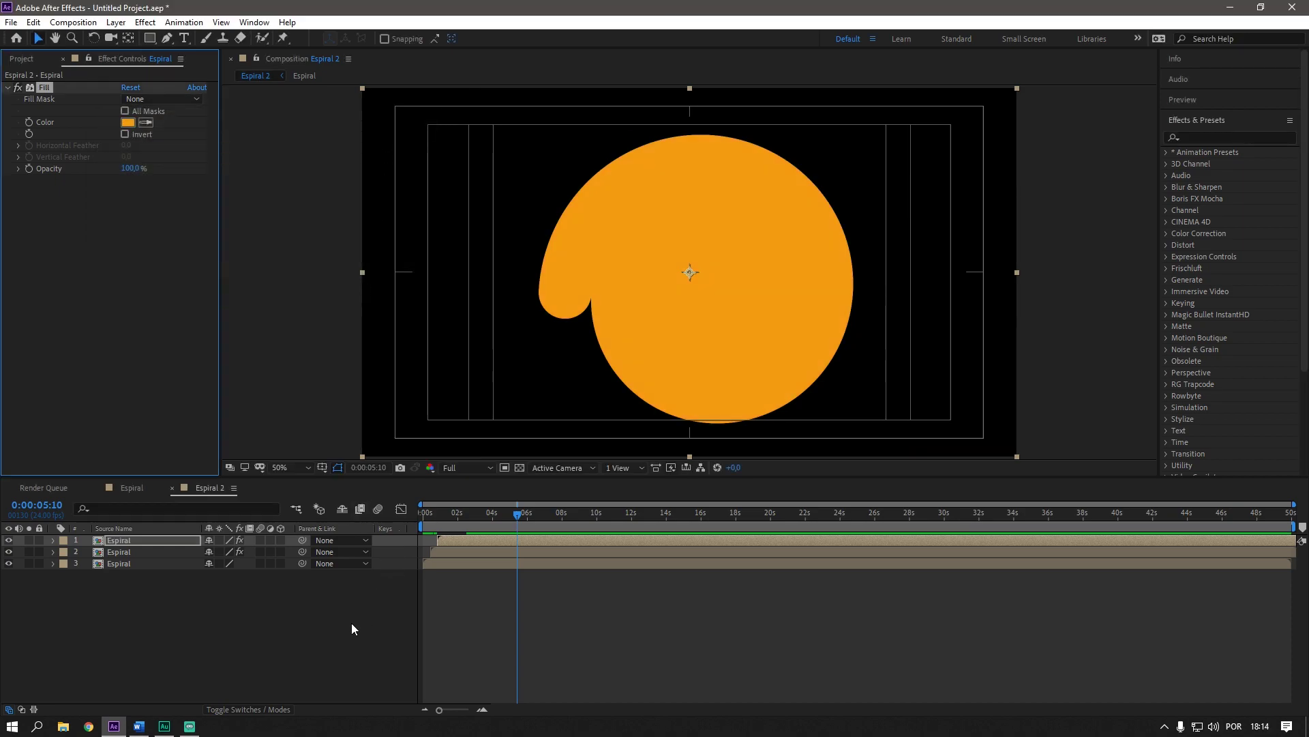
left_click(352, 628)
key("space")
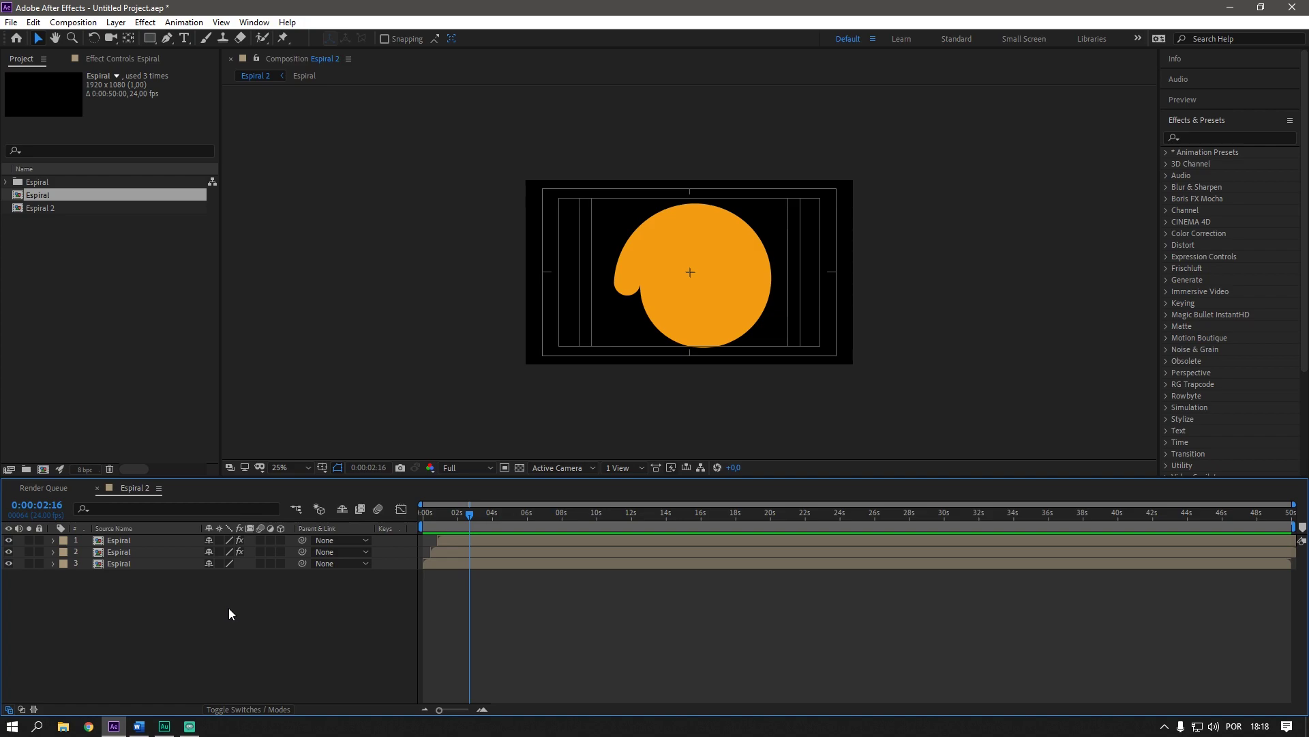
- Create a null with a centred anchor, place it at the spiral's inner end, and parent Espiral layers 2–4 to it
key("ctrl+alt+shift+y")
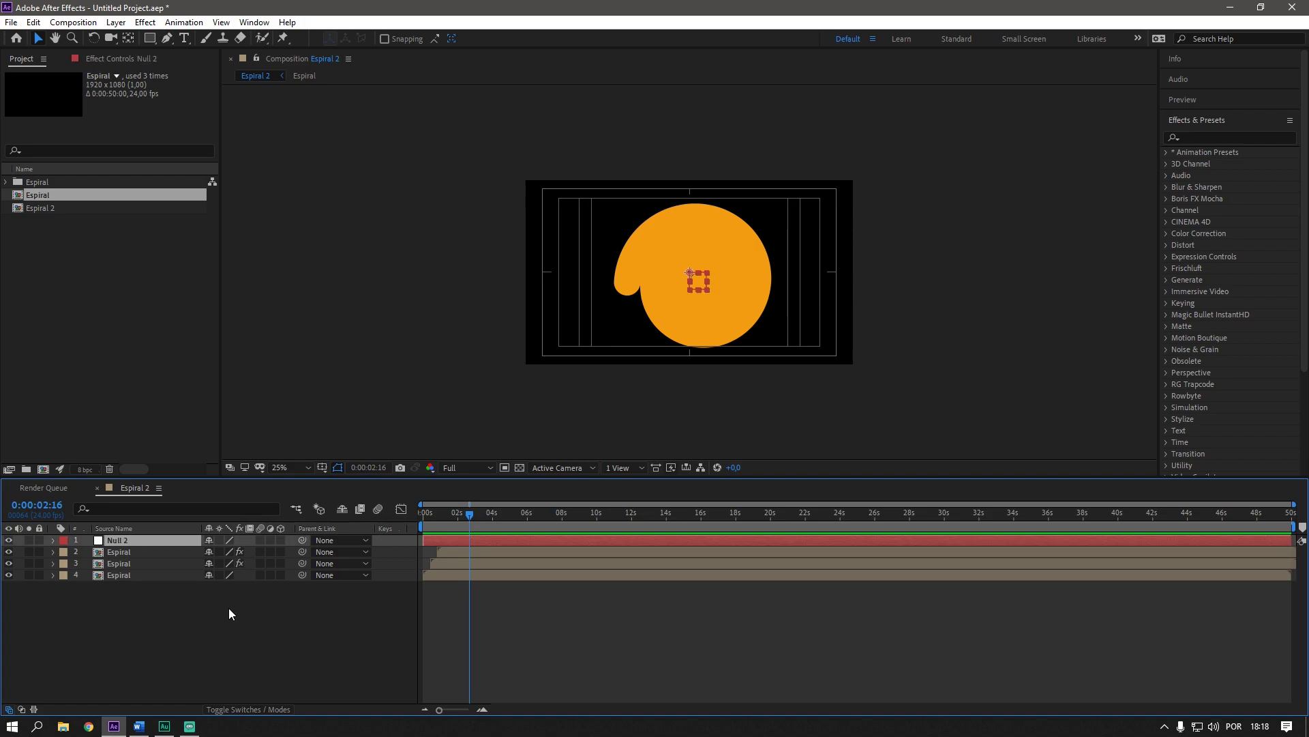
key("ctrl+alt+Home")
left_click_drag(469, 523, 452, 532)
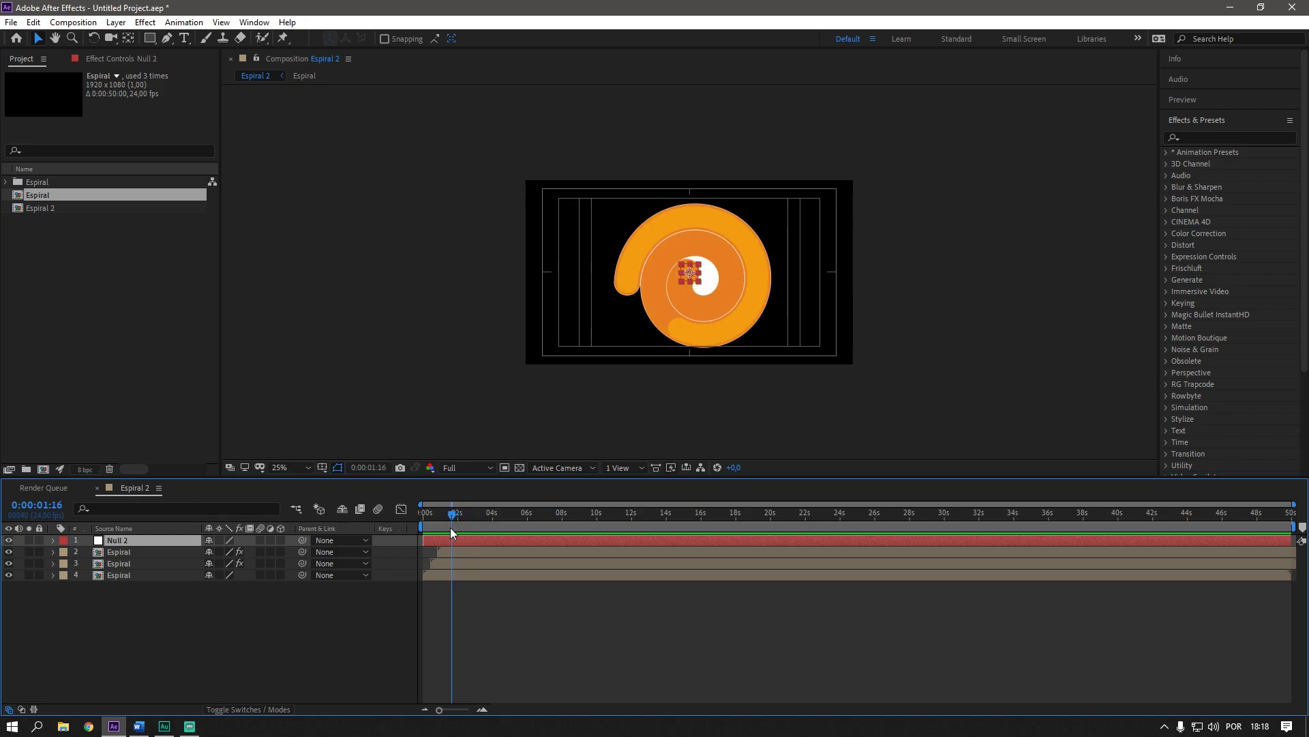
left_click_drag(450, 527, 453, 526)
key("period")
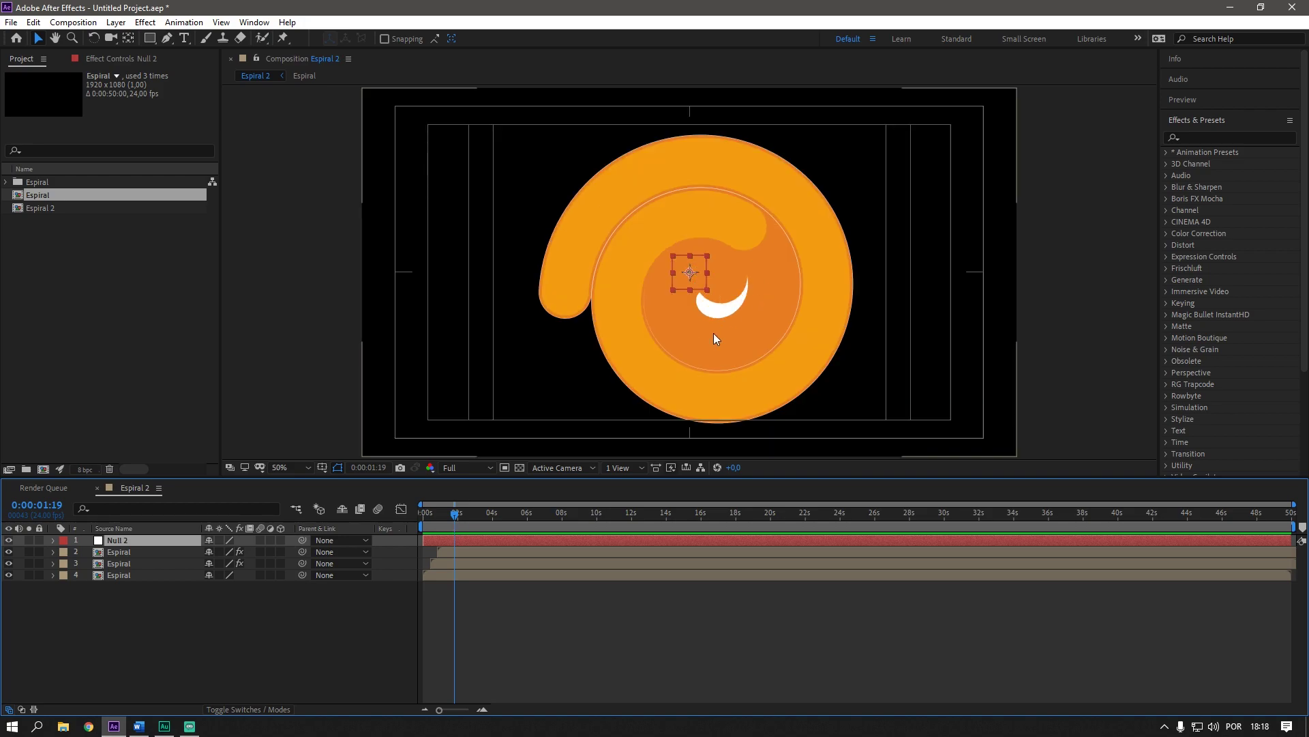
left_click_drag(690, 271, 716, 304)
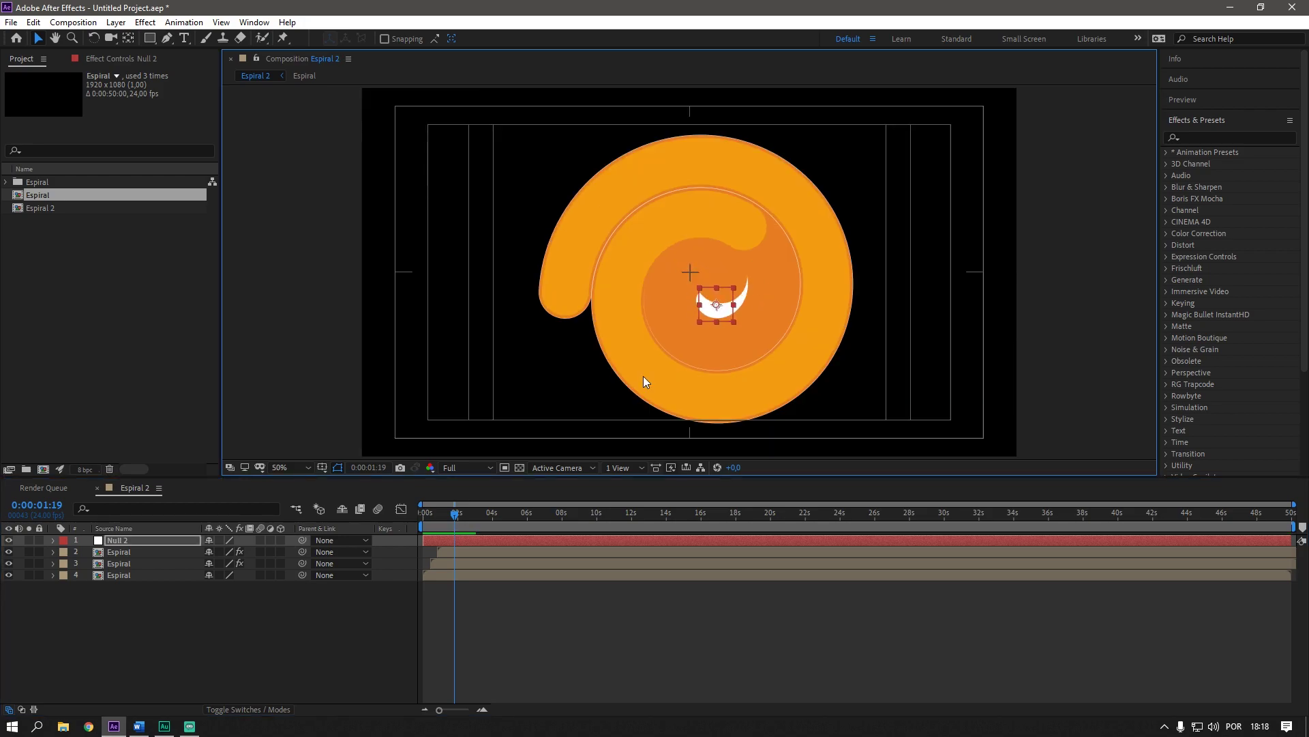
key("Page_Down")
key("Page_Down")
key("Page_Down")
left_click_drag(717, 304, 716, 298)
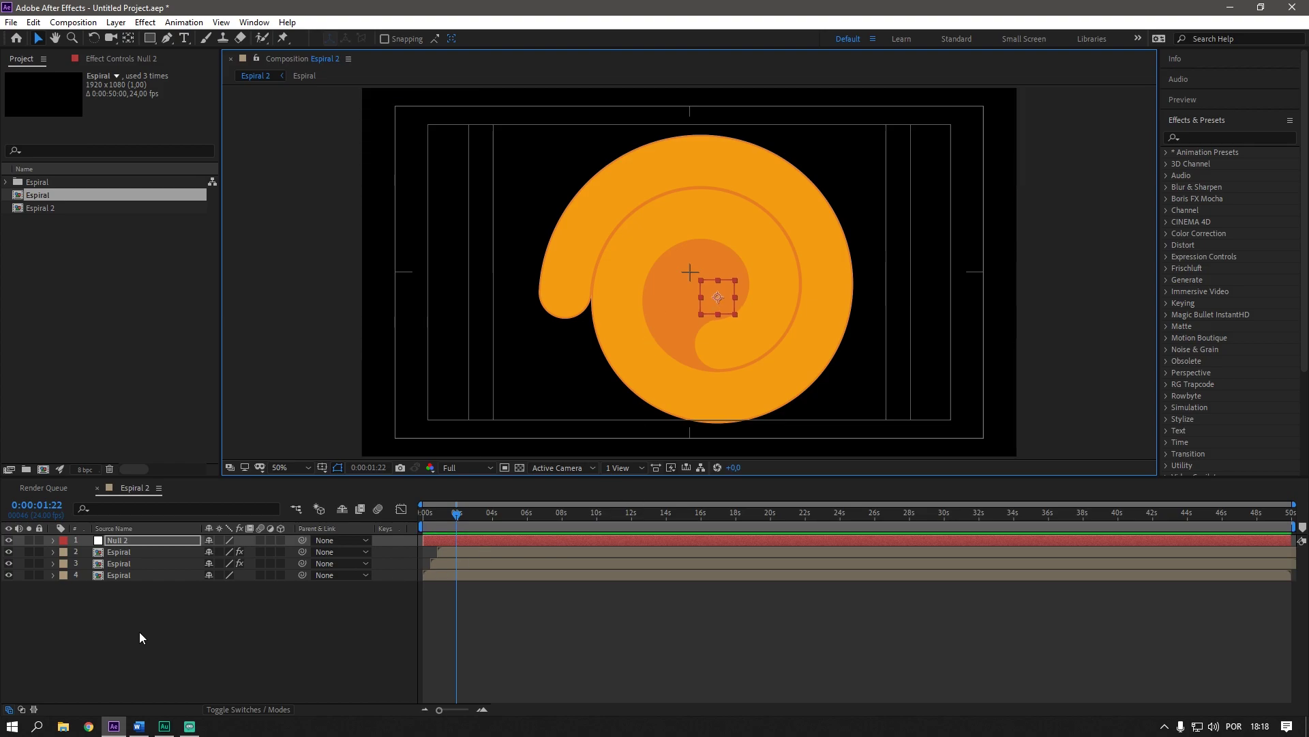
left_click_drag(139, 632, 162, 552)
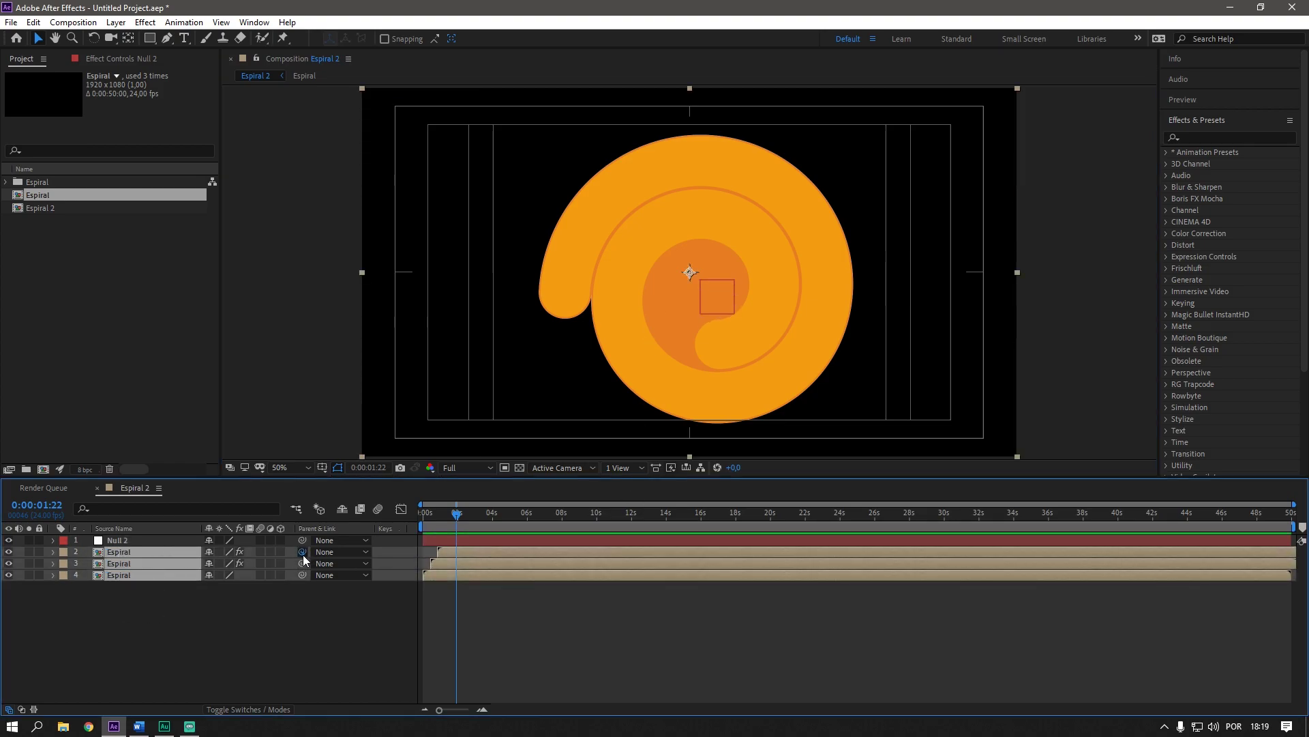
left_click_drag(303, 555, 122, 539)
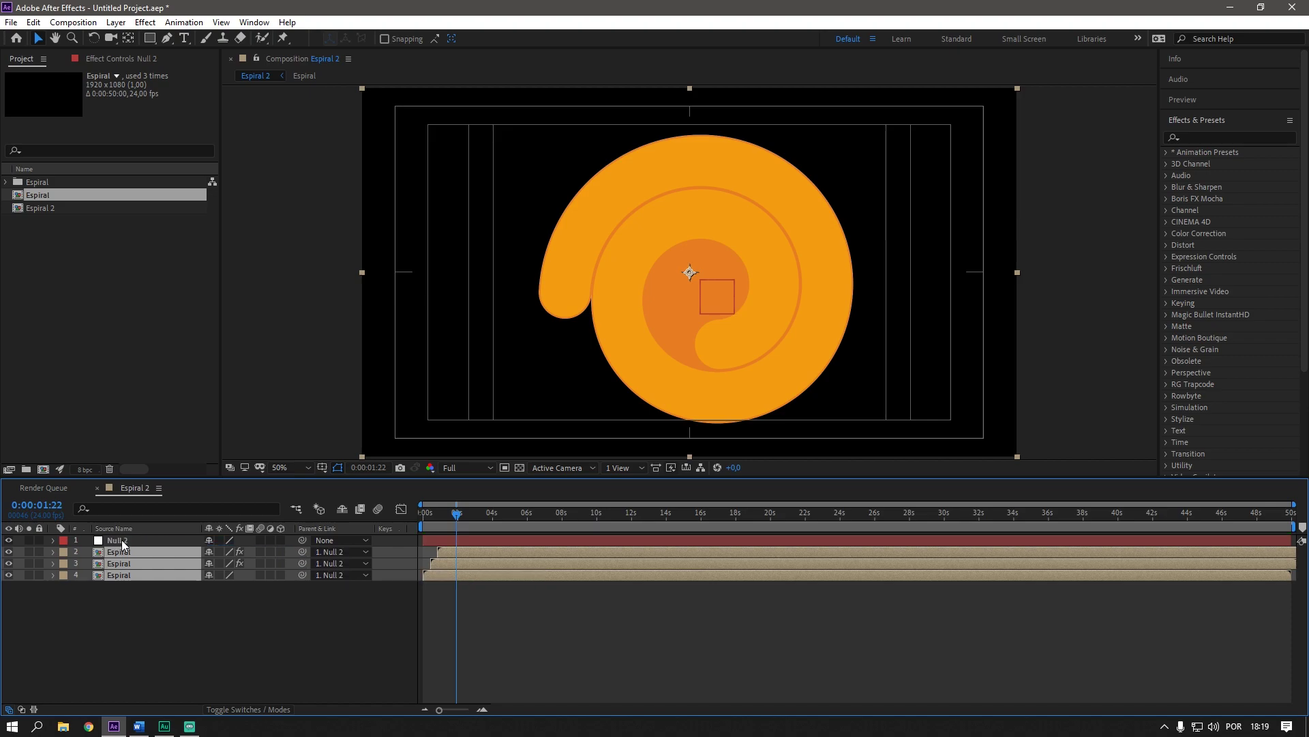
- Centre Null 2 in the composition, scale it to 303%, and preview the result
left_click(121, 539)
key("ctrl+Home")
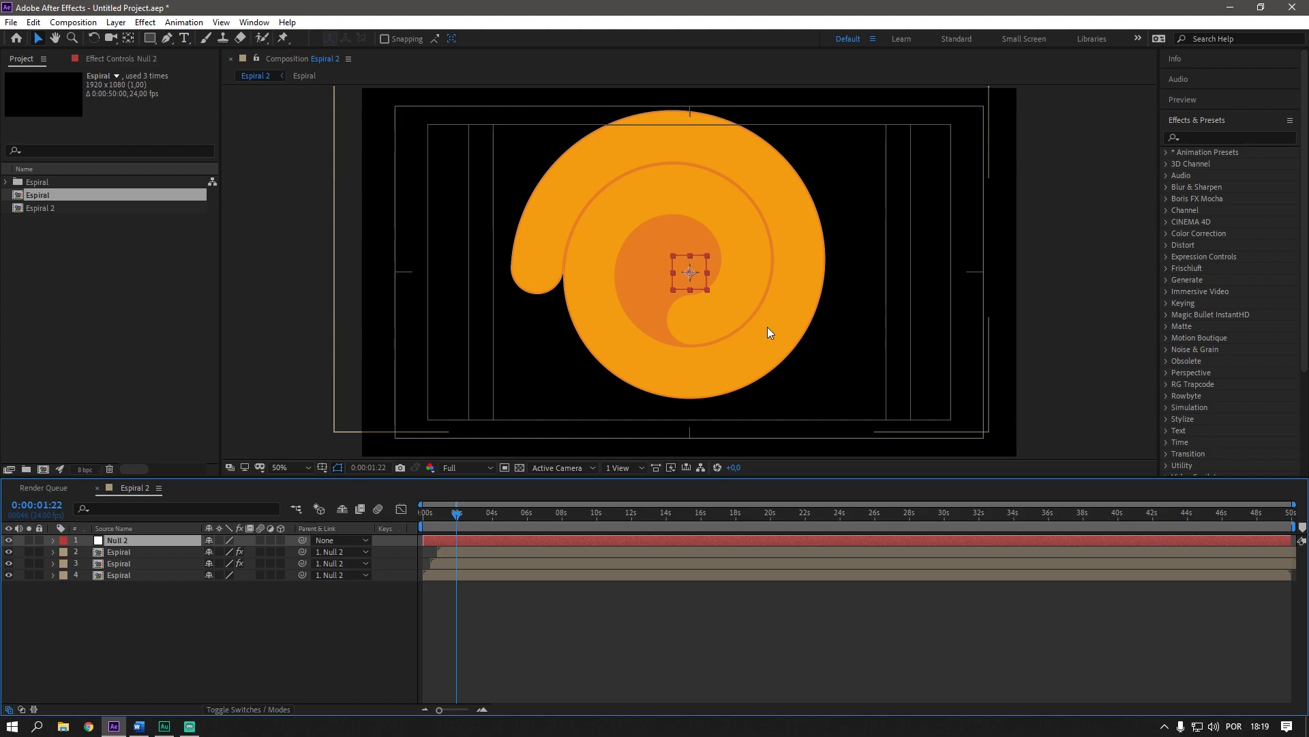
key("space")
key("space")
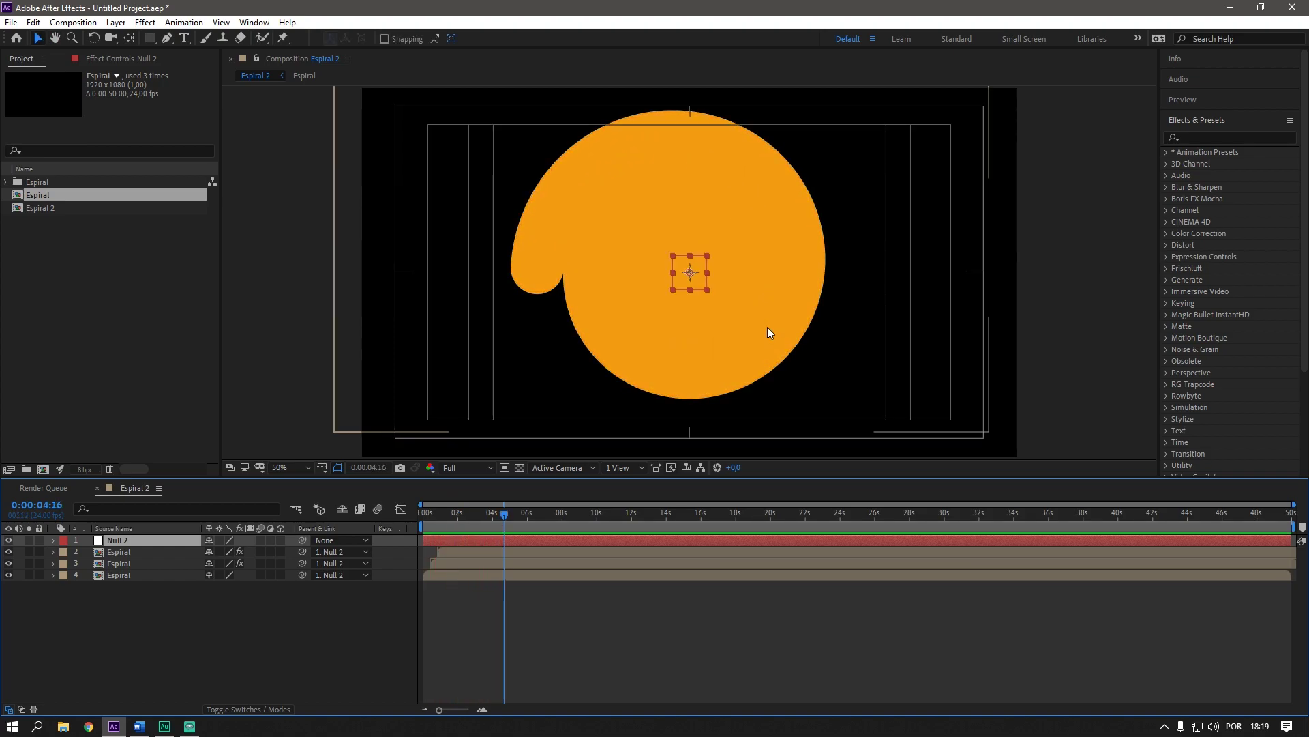
key("s")
left_click_drag(225, 552, 356, 559)
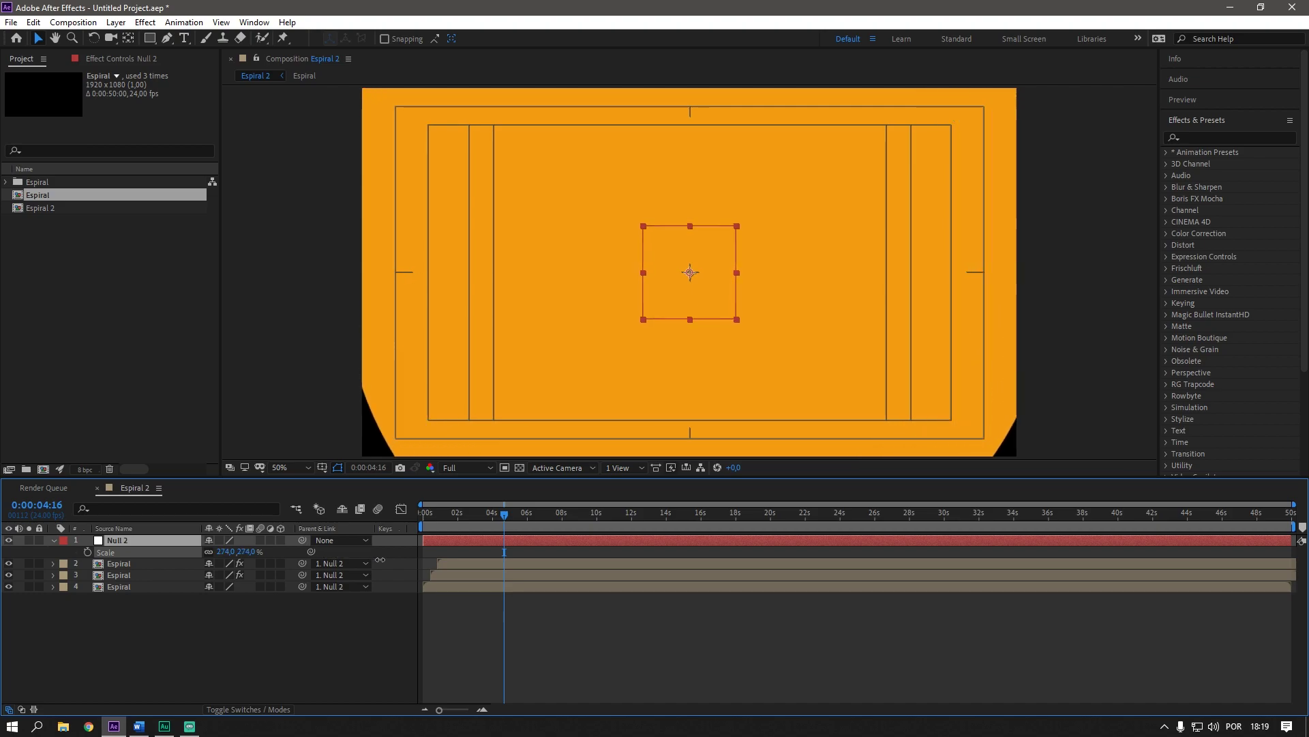
left_click_drag(356, 560, 409, 560)
key("space")
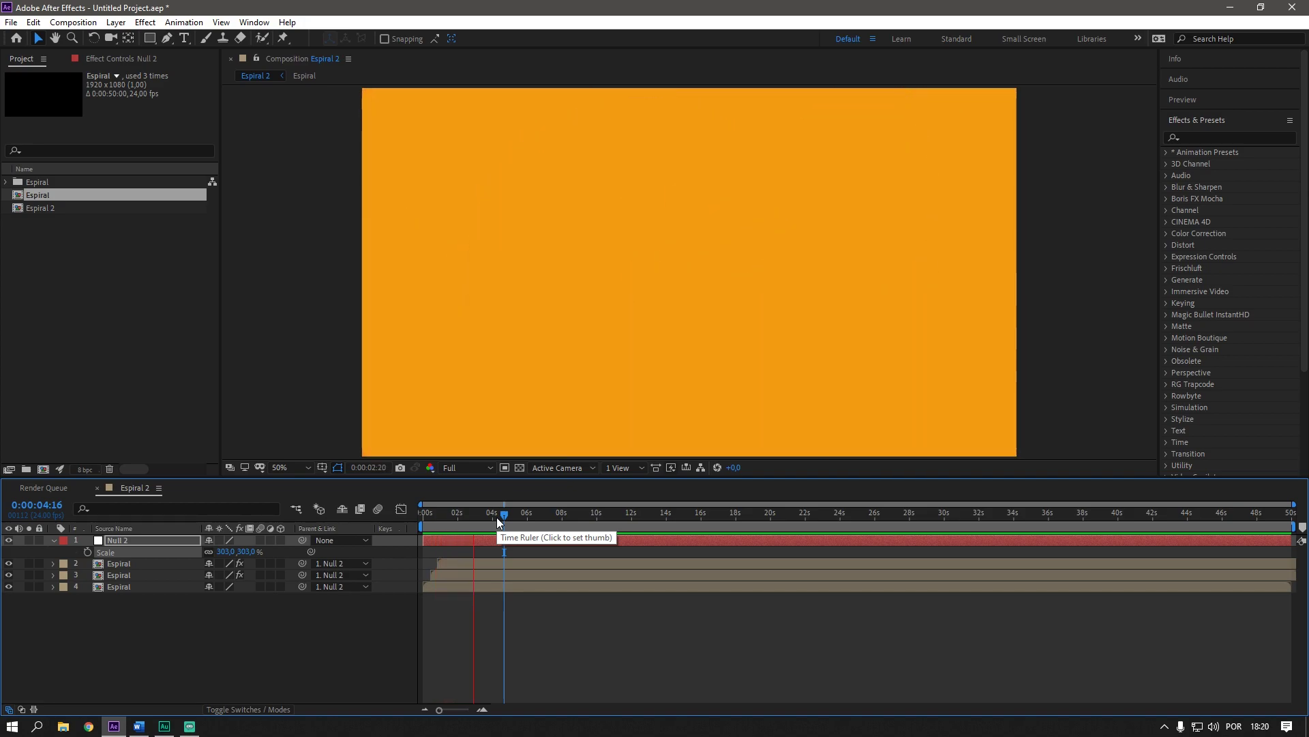
- Pause the preview at 1s17f and zoom to 400% to inspect the blurry spiral edge
key("space")
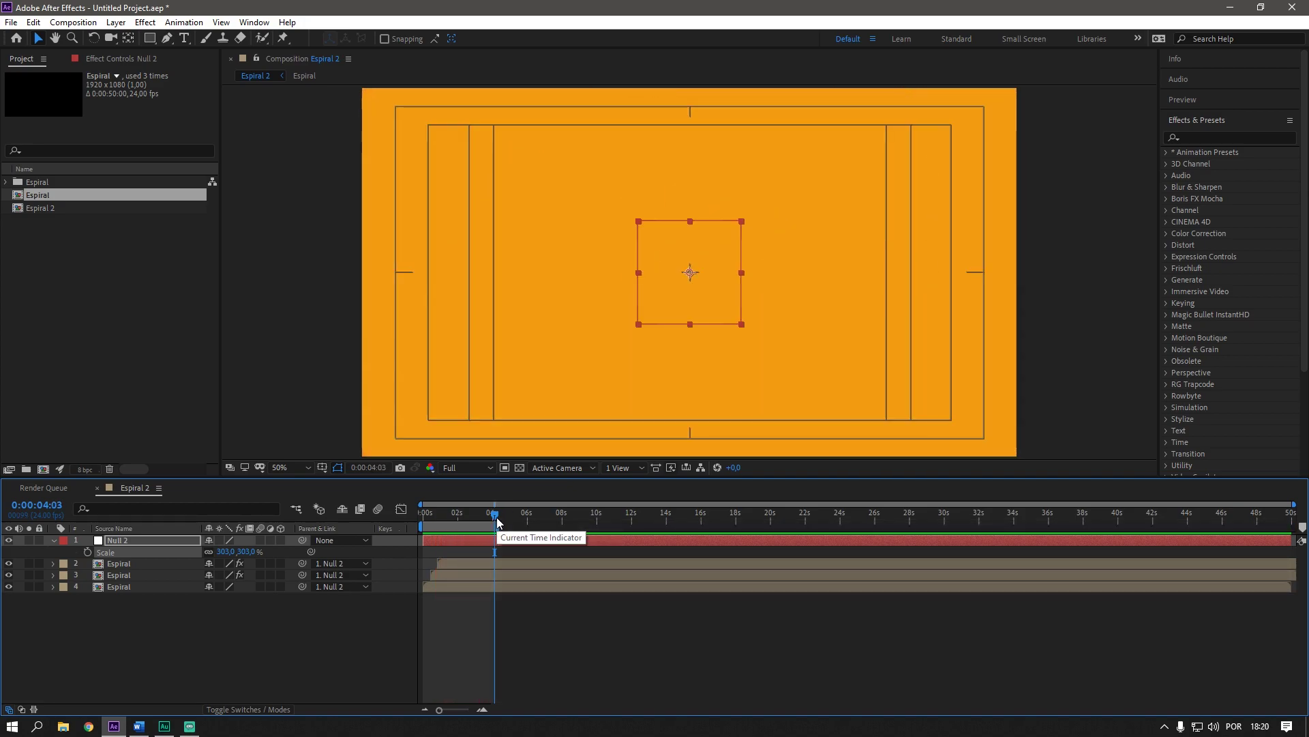
key("space")
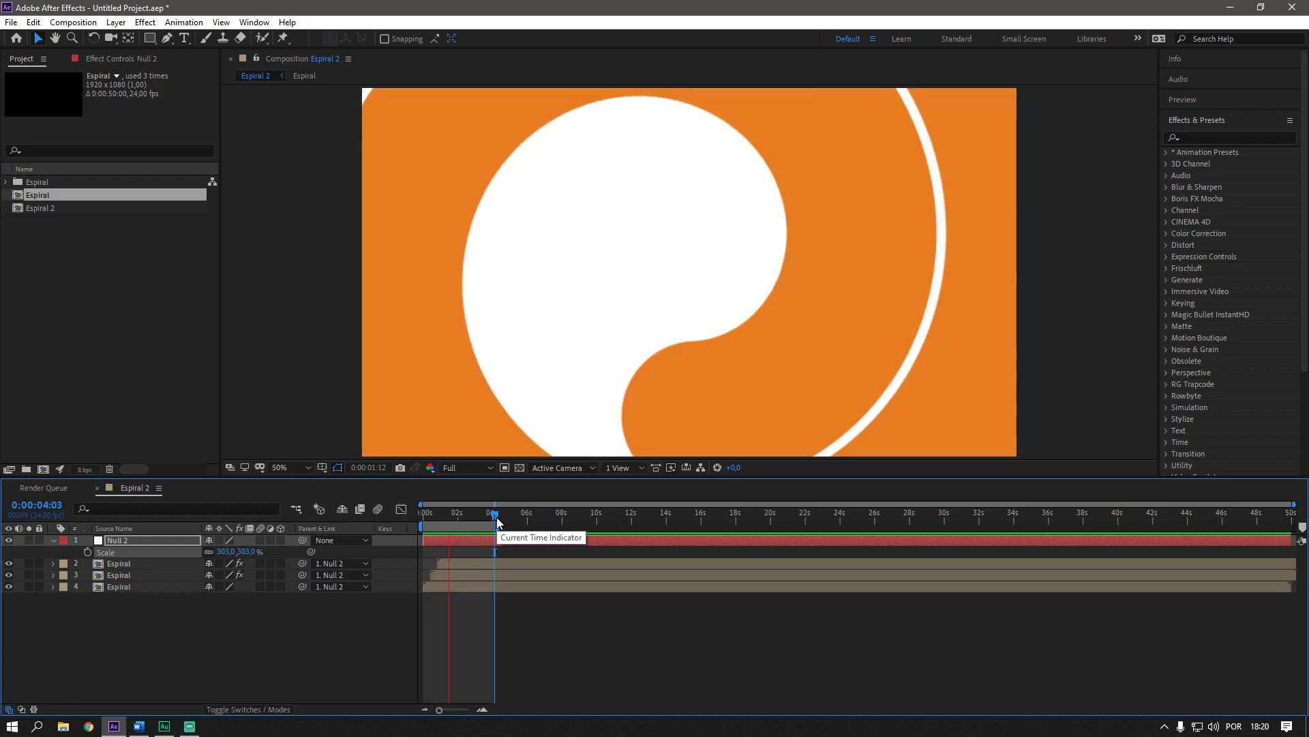
key("space")
key("period")
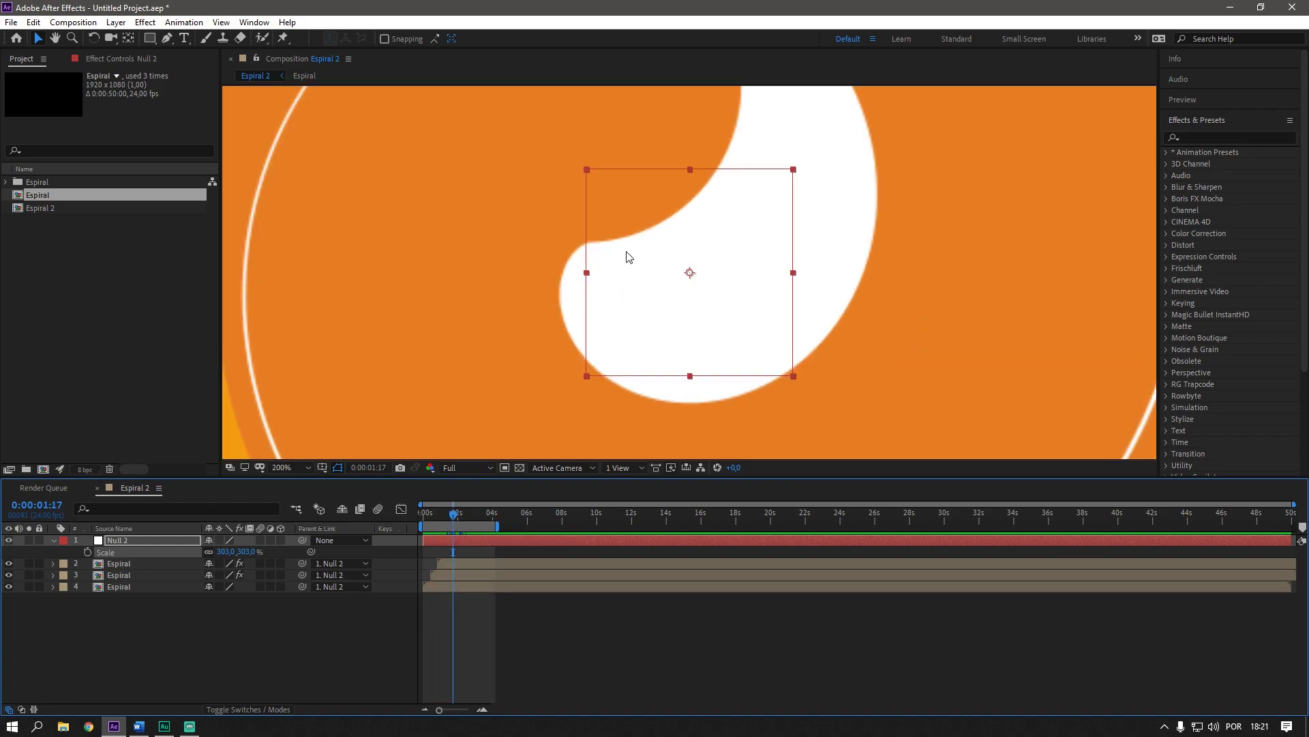
key("period")
key("period")
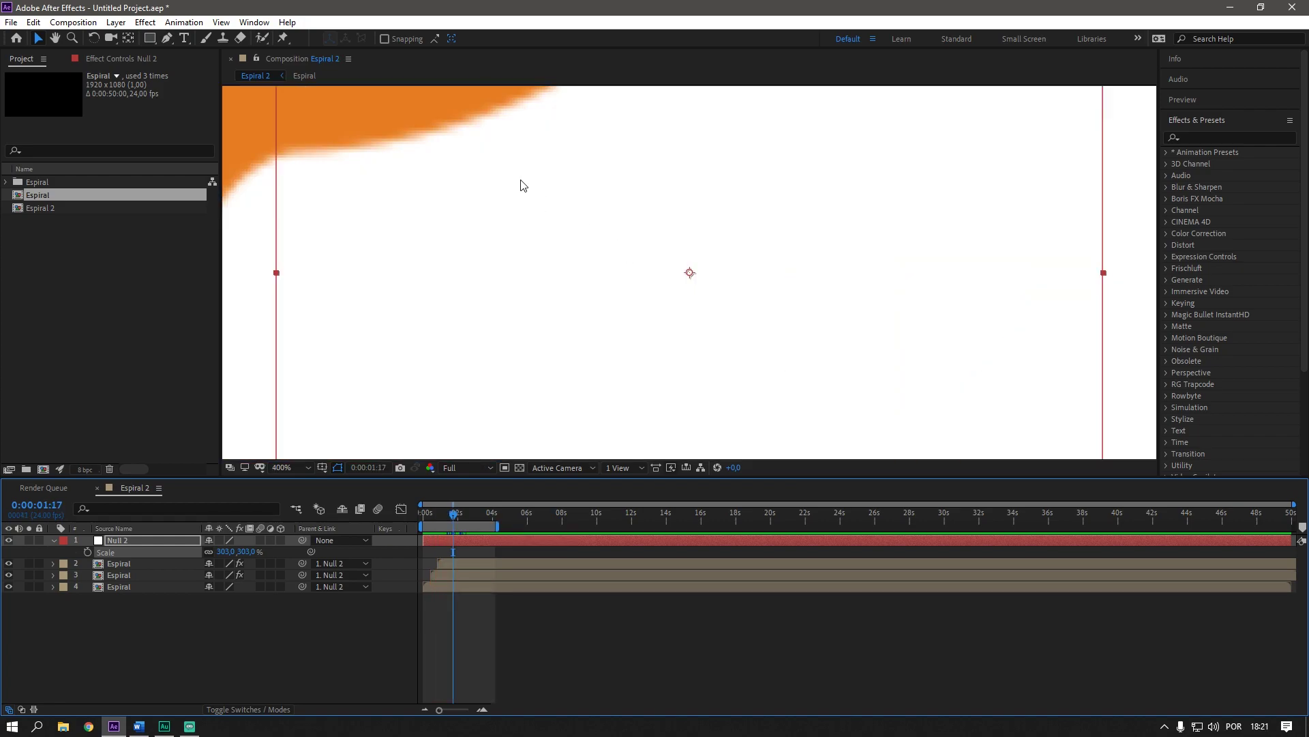
left_click_drag(523, 185, 755, 409)
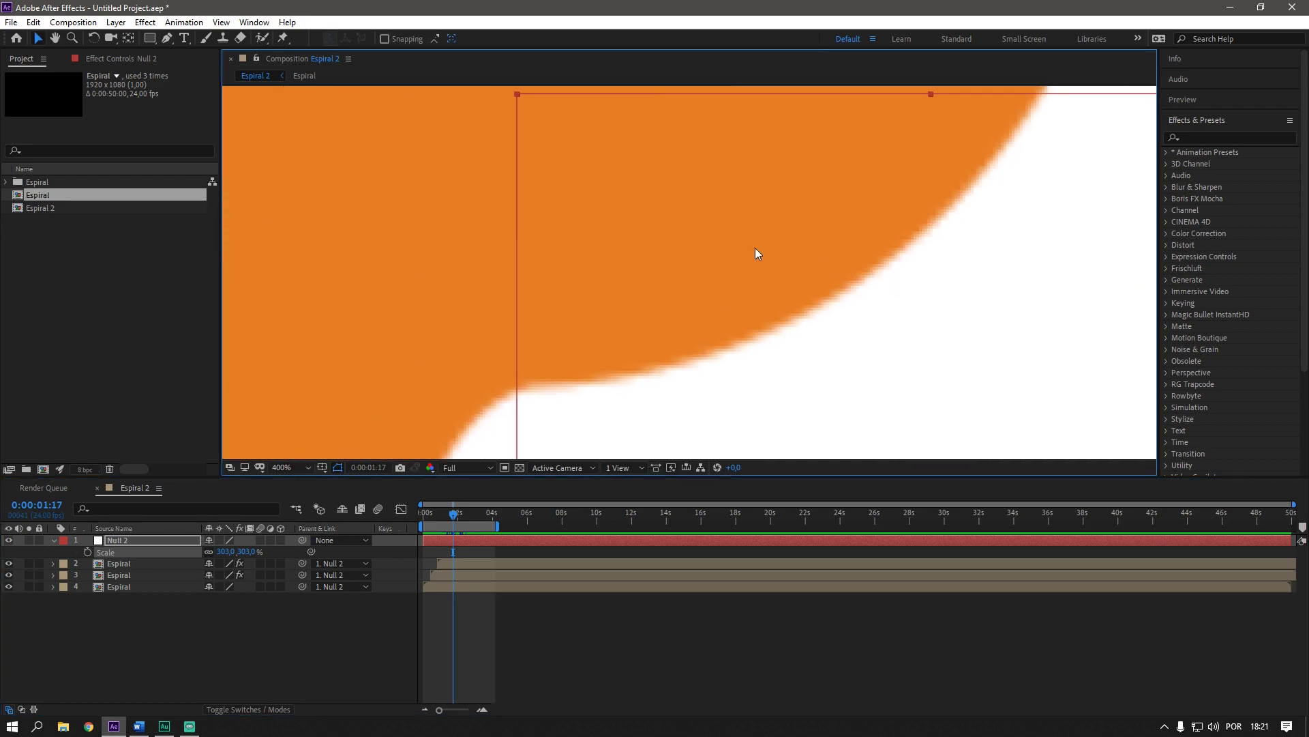
key("comma")
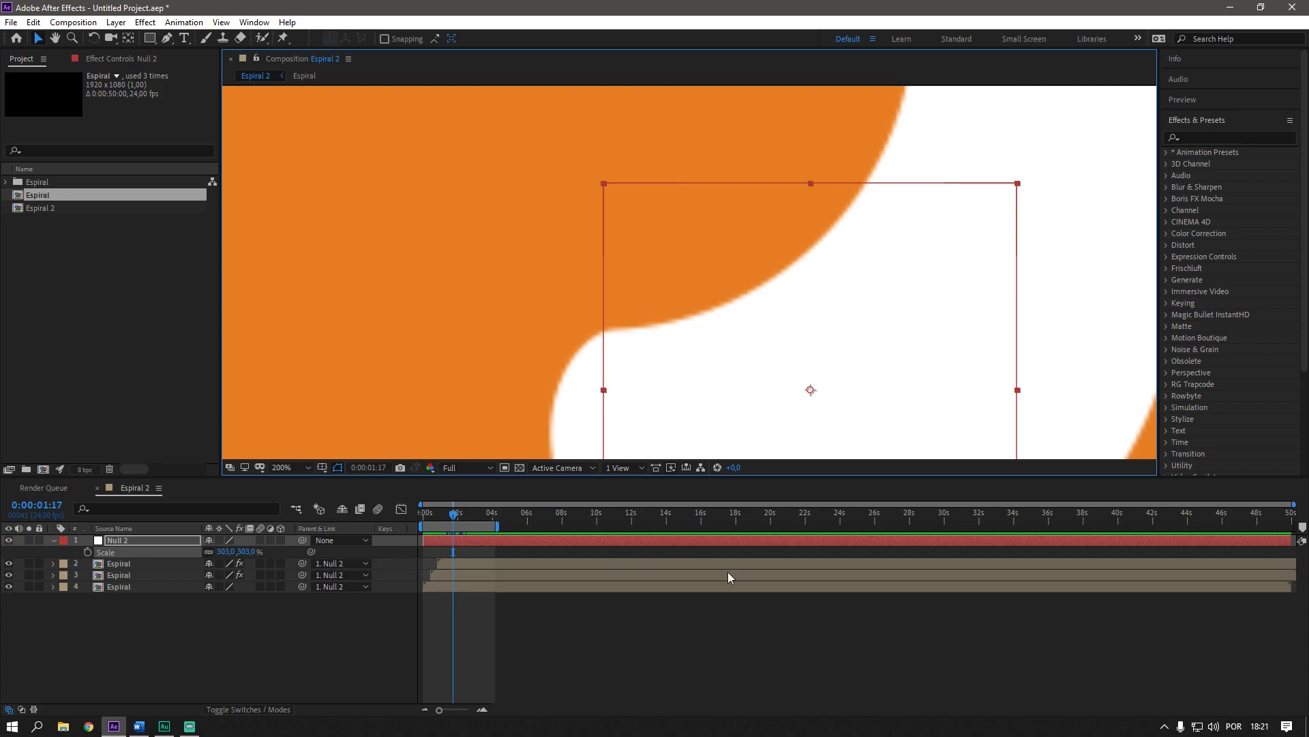
- Enable Collapse Transformations on the three Espiral layers, set the viewer to Fit, and preview to 0:00:03:01
left_click_drag(127, 623, 156, 562)
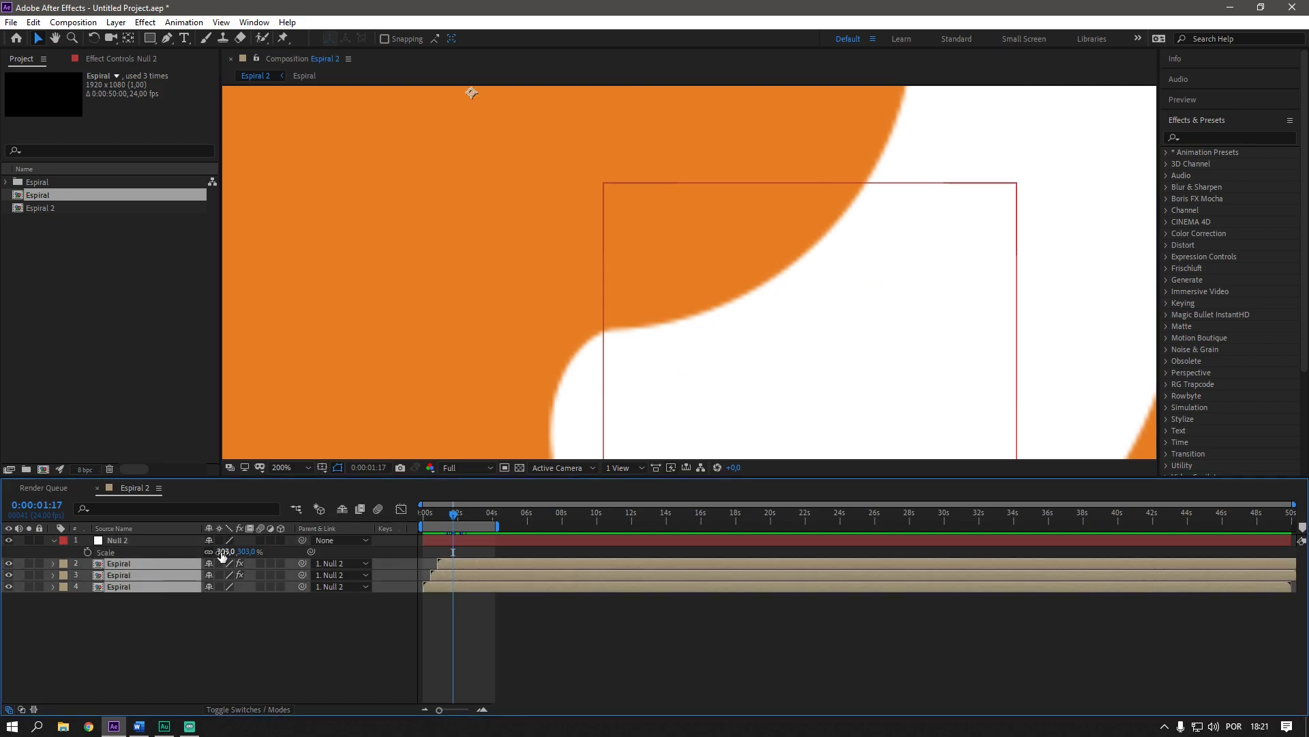
left_click(220, 566)
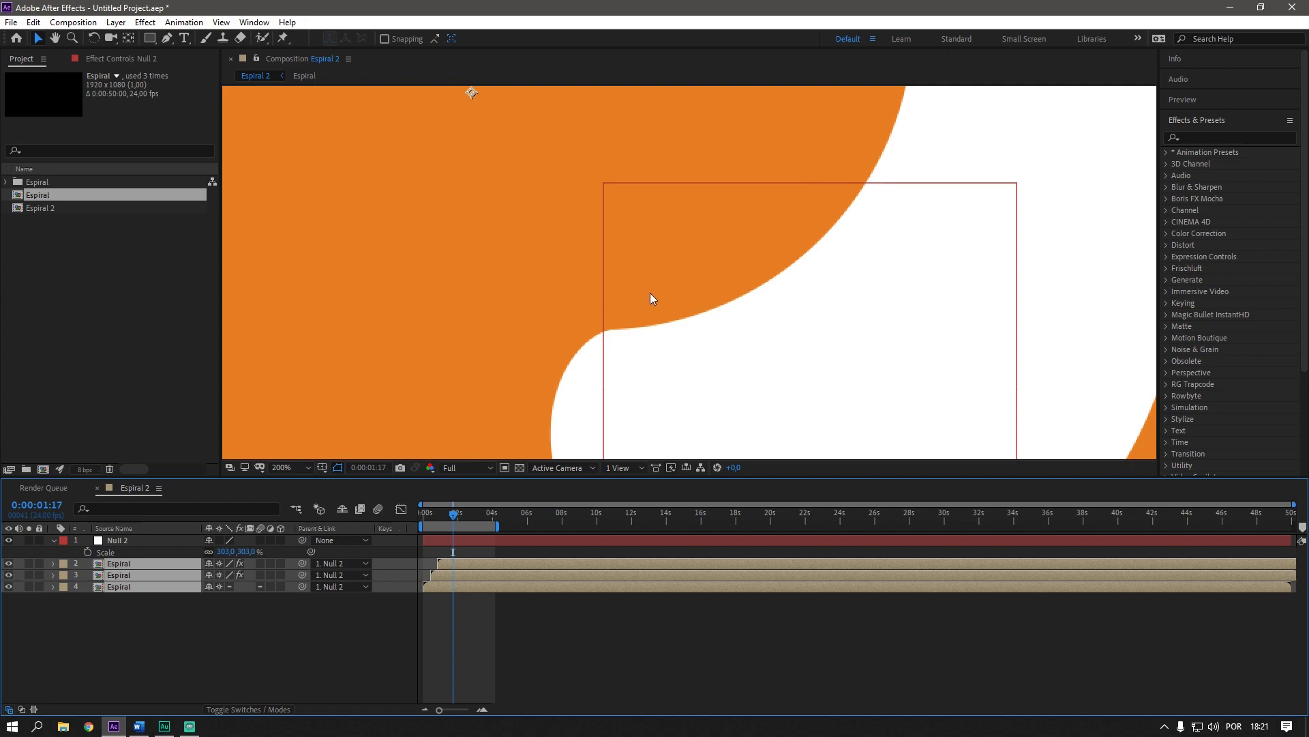
left_click(290, 467)
left_click(306, 225)
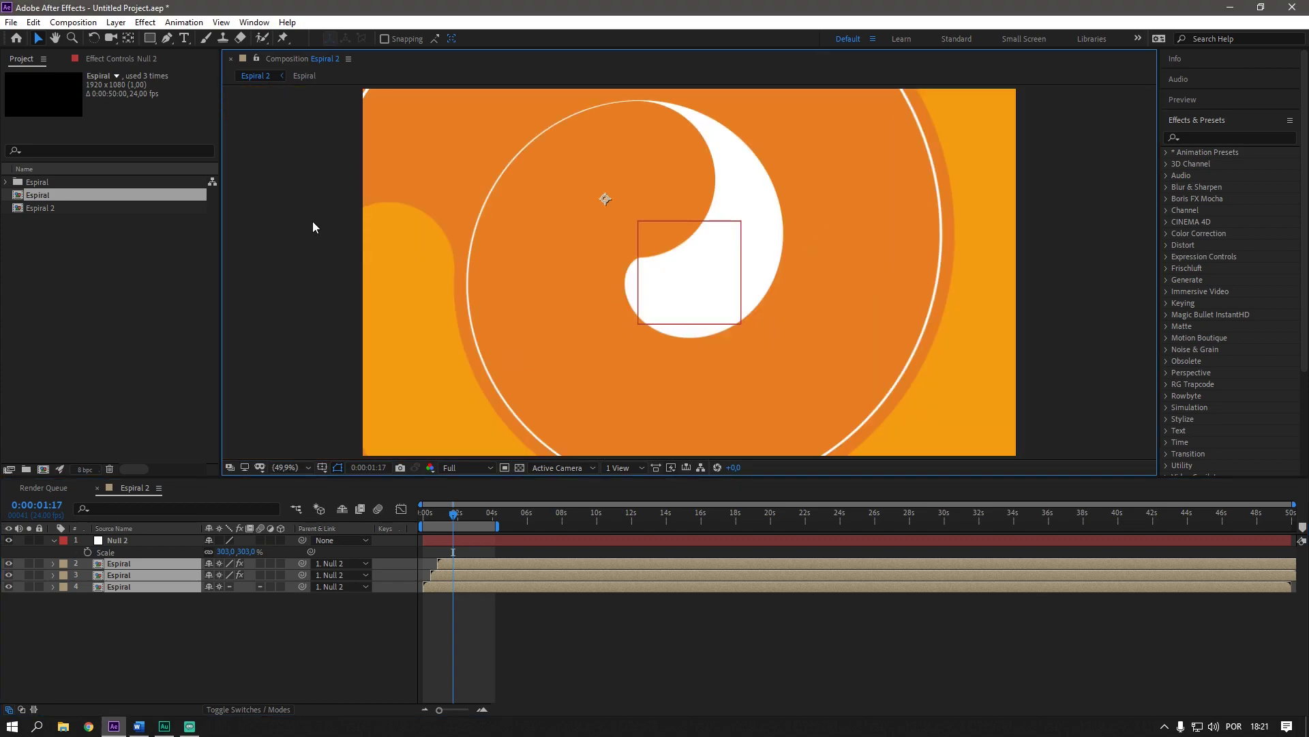
key("space")
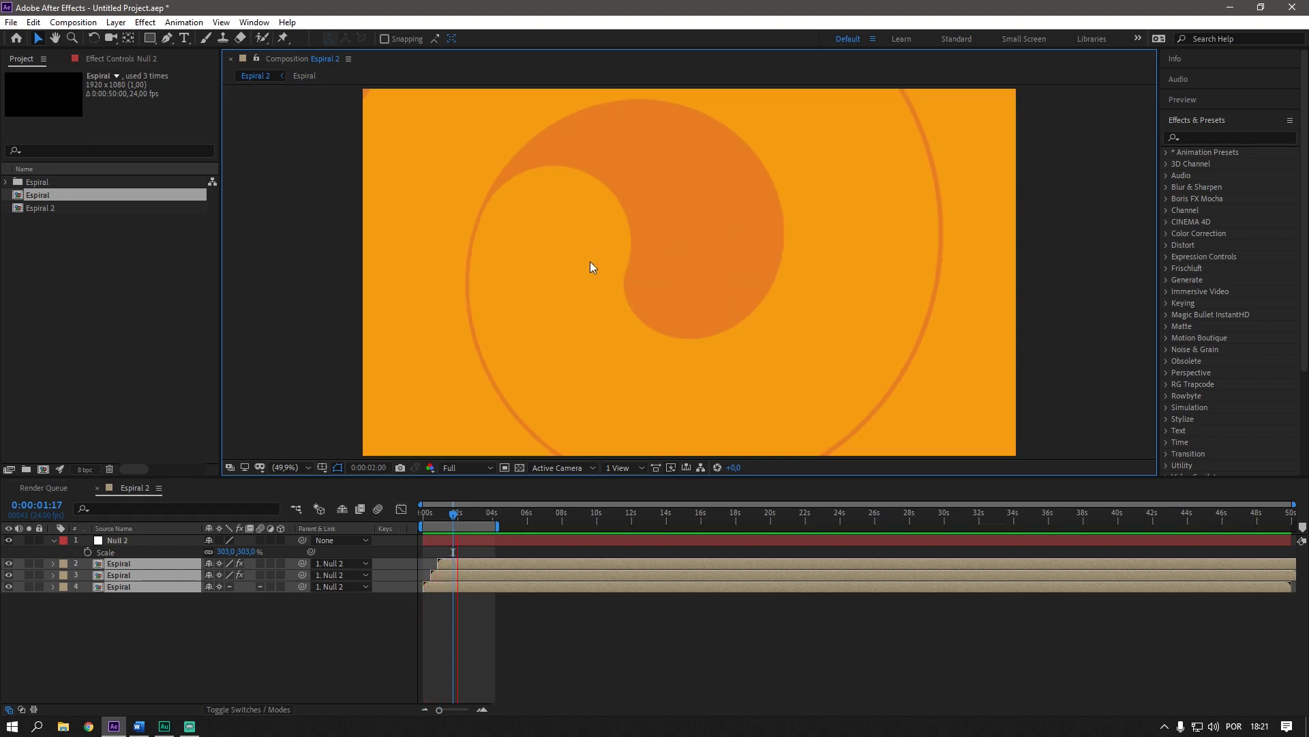
left_click(476, 518)
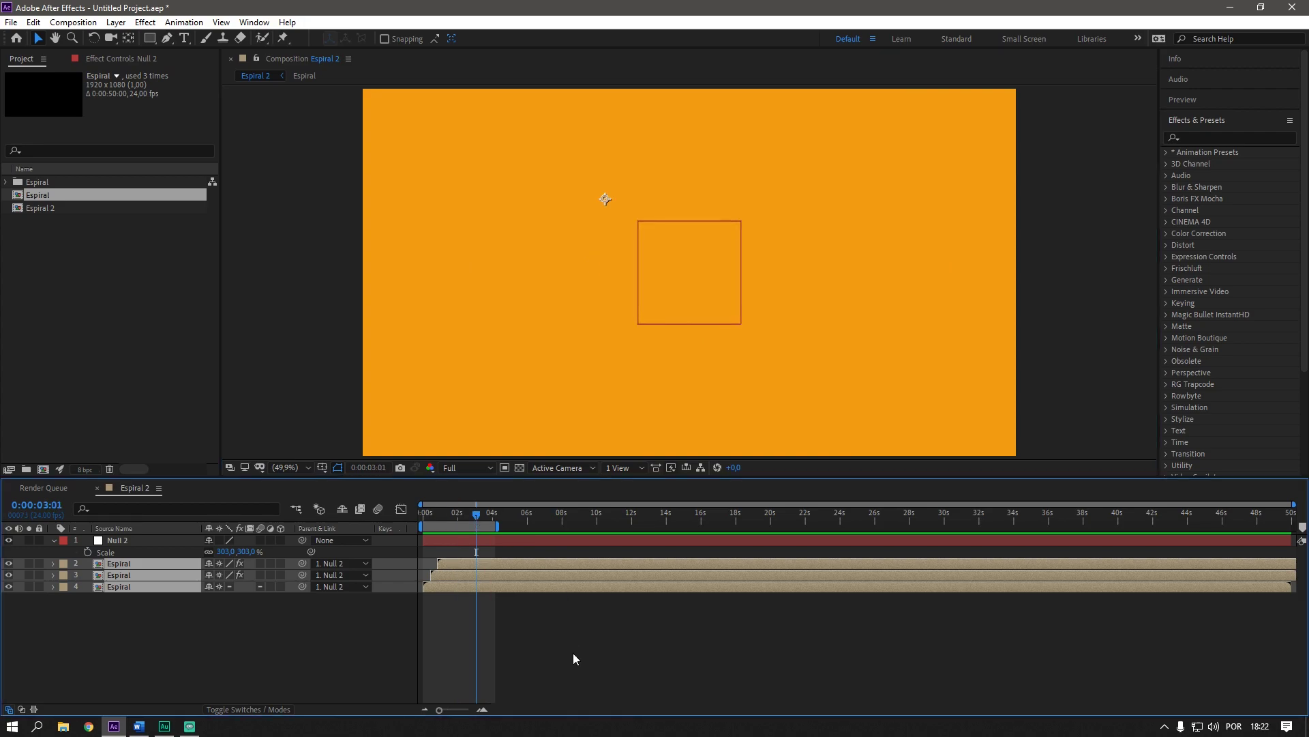
left_click(158, 596)
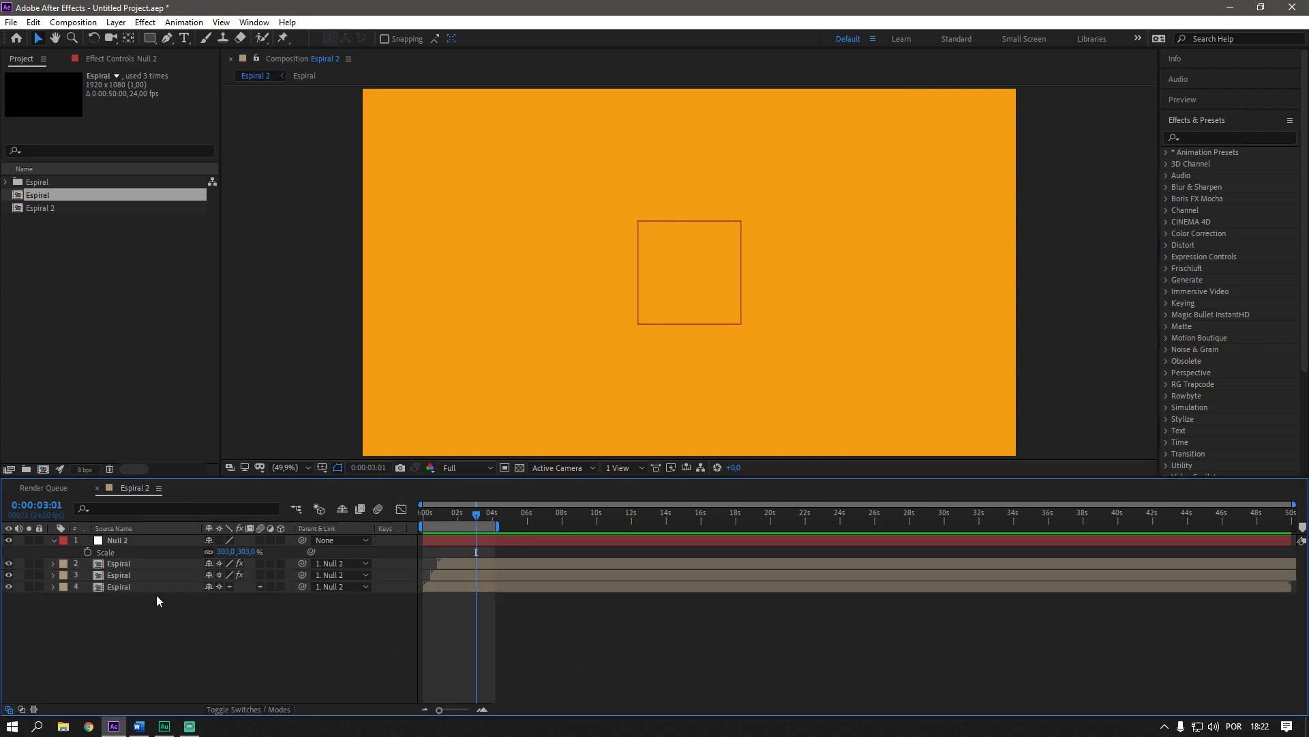
- Open the Espiral precomp and reveal Shape Layer 1's Trim Paths 1 Start property
double_click(125, 562)
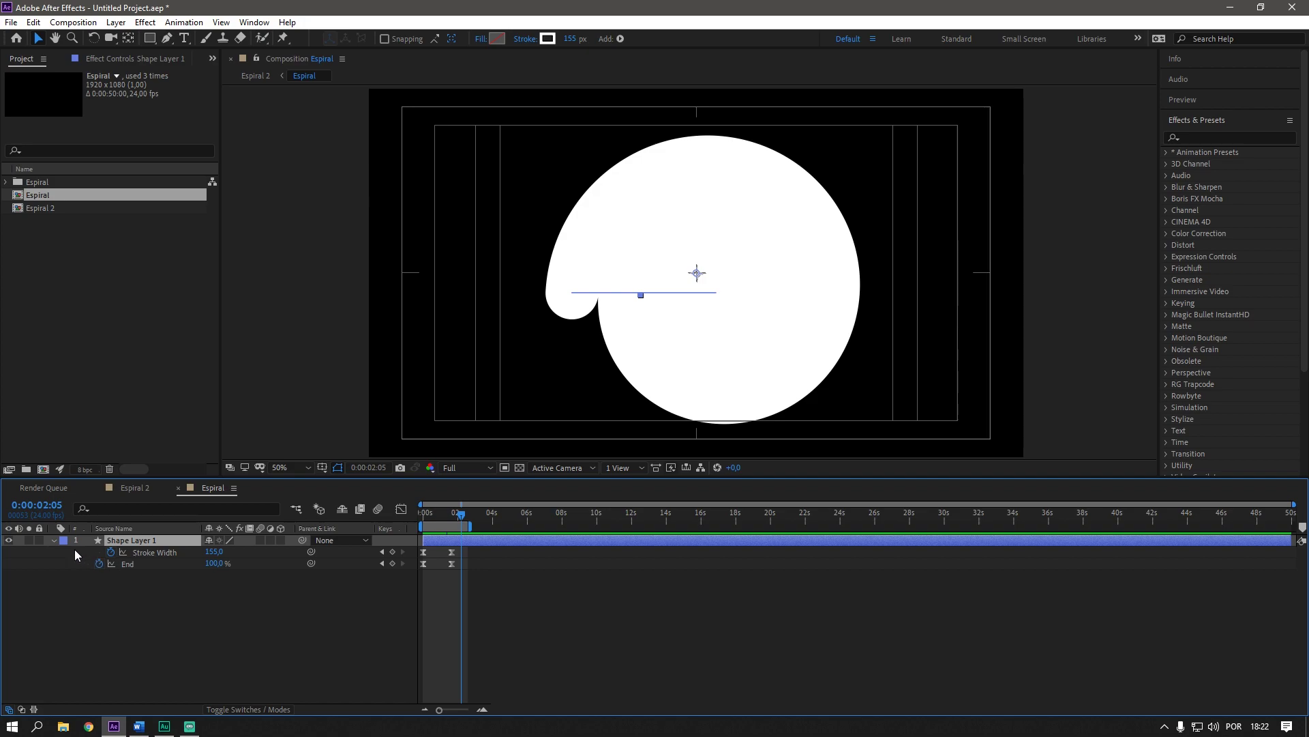
left_click(54, 540)
left_click(55, 540)
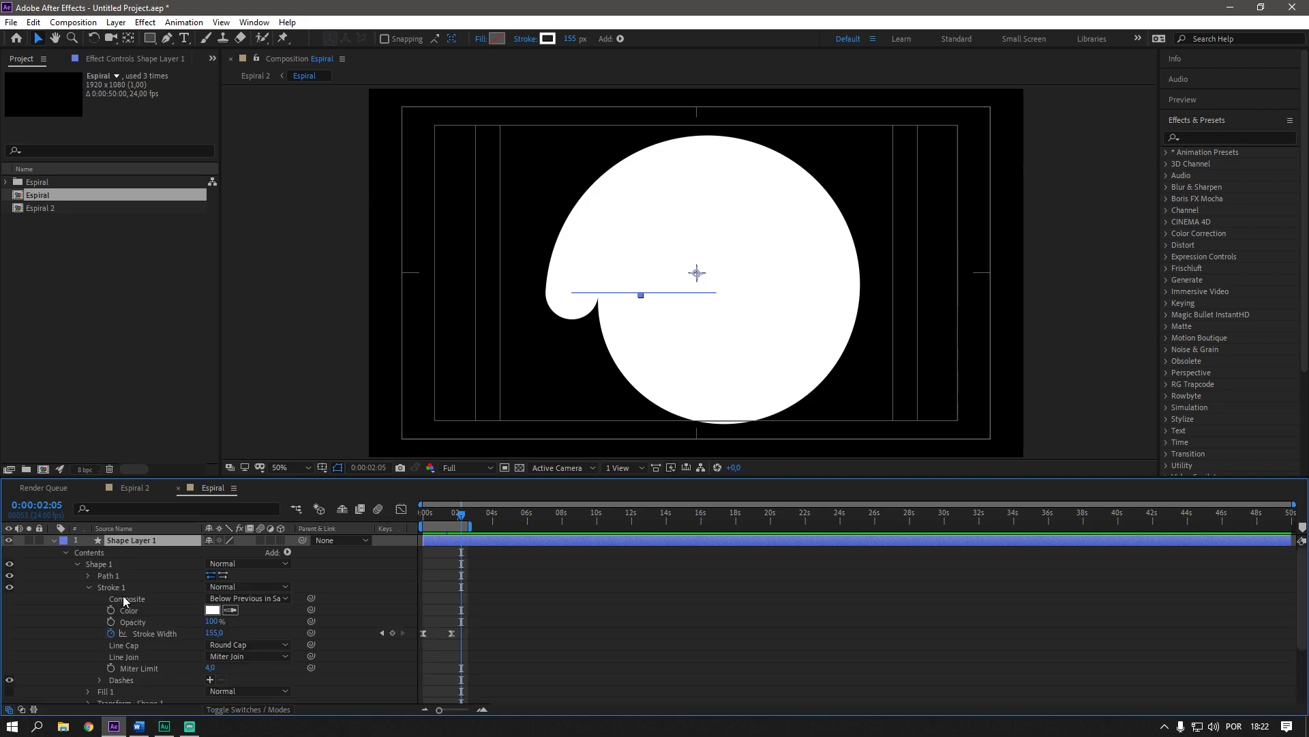
scroll(122, 597, "down", 5)
left_click(126, 639)
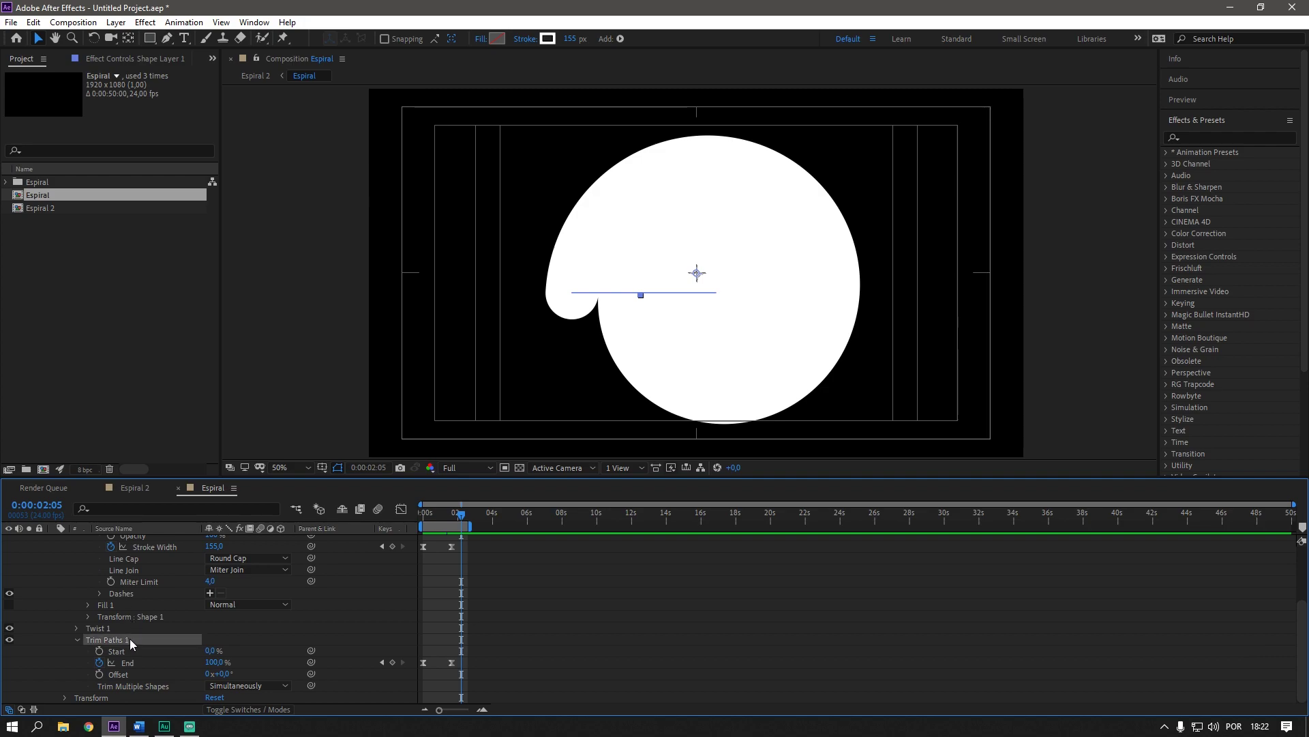
left_click(124, 652)
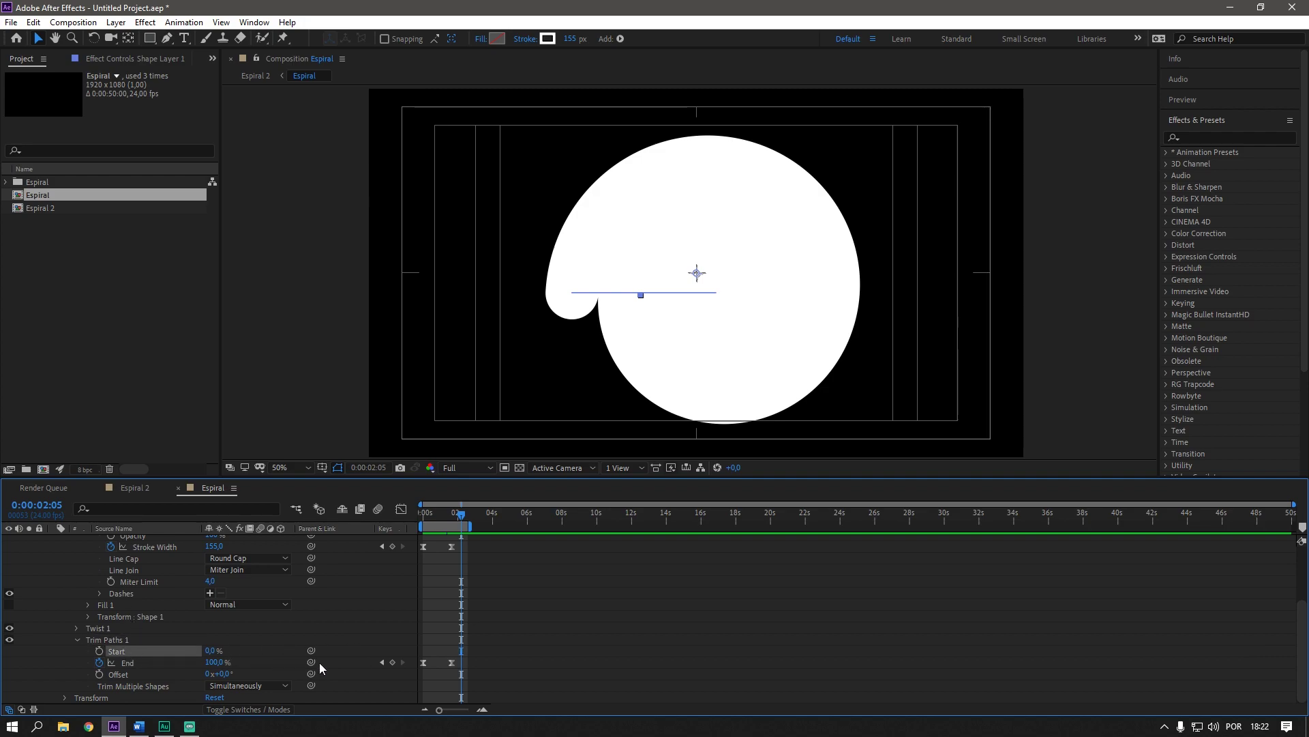
- Keyframe Trim Paths Start at 0% at 0:00:01:16 and 100% at 0:00:03:08
left_click(383, 662)
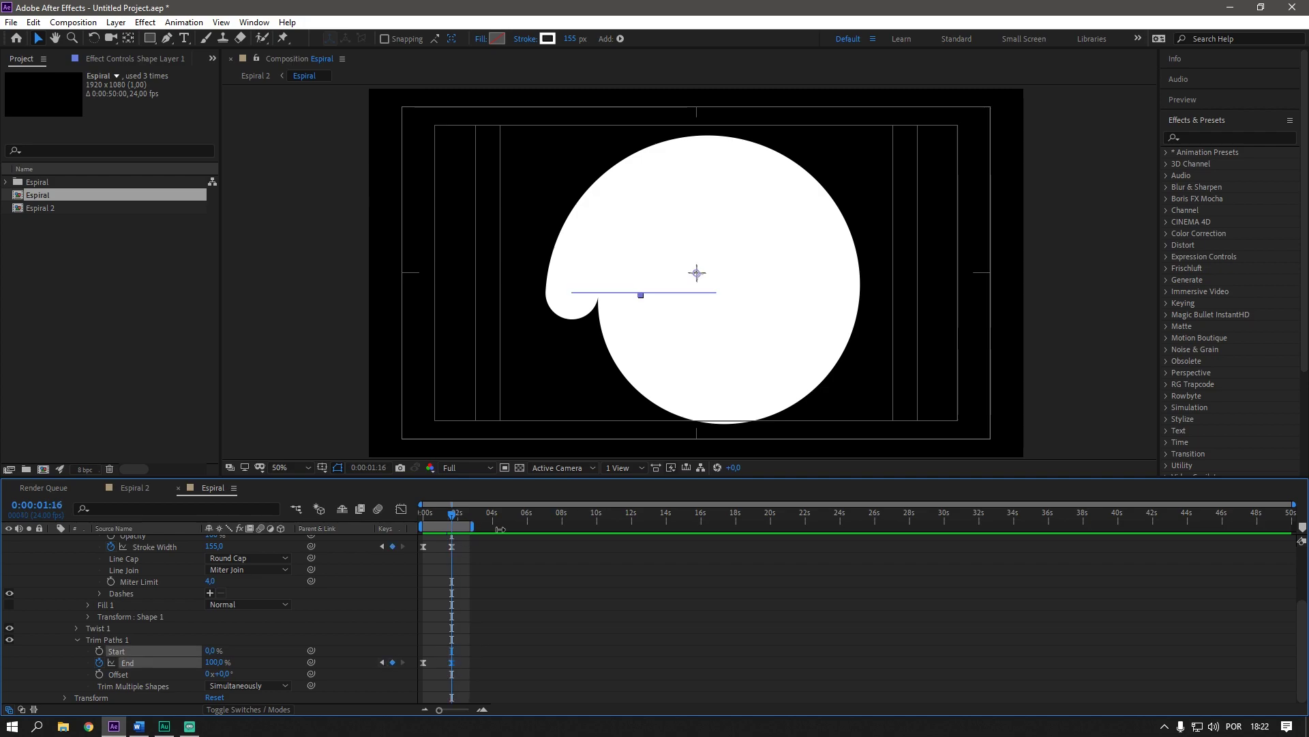
left_click_drag(478, 641, 448, 666)
left_click(273, 640)
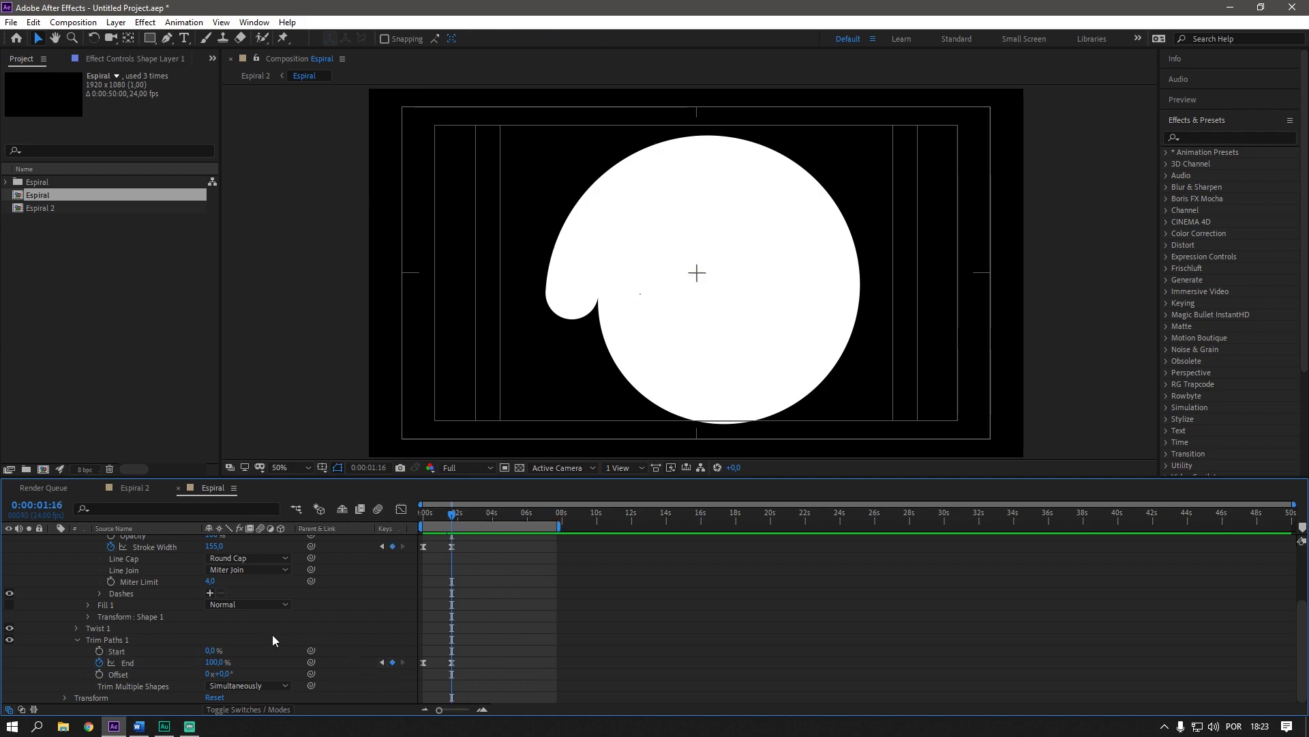
left_click(98, 651)
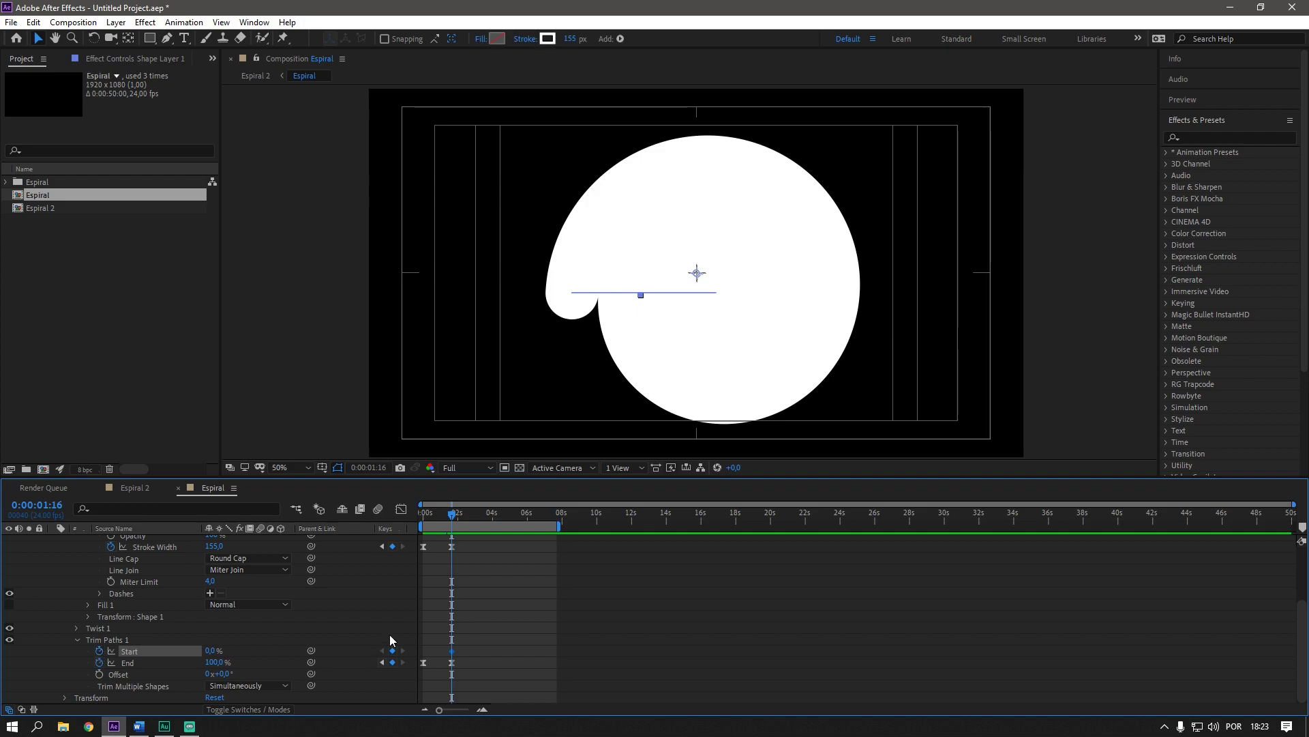
key("space")
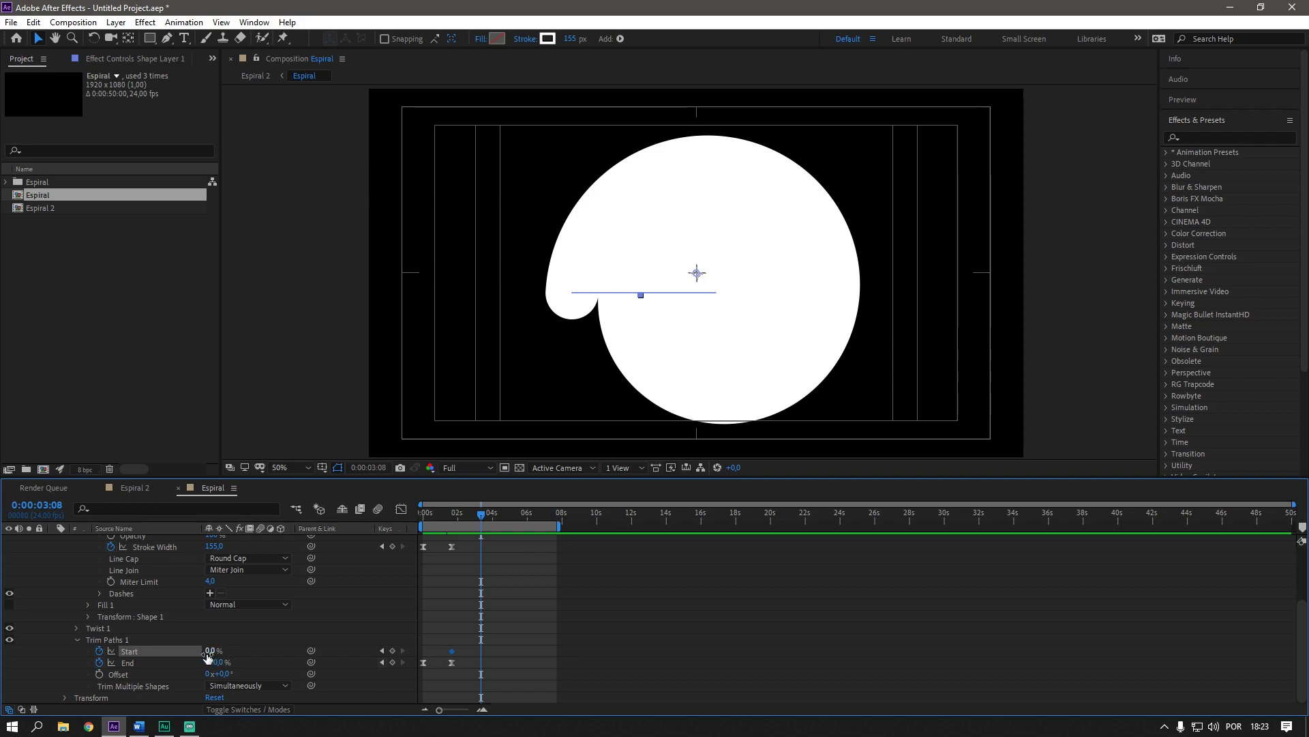
left_click_drag(213, 651, 290, 652)
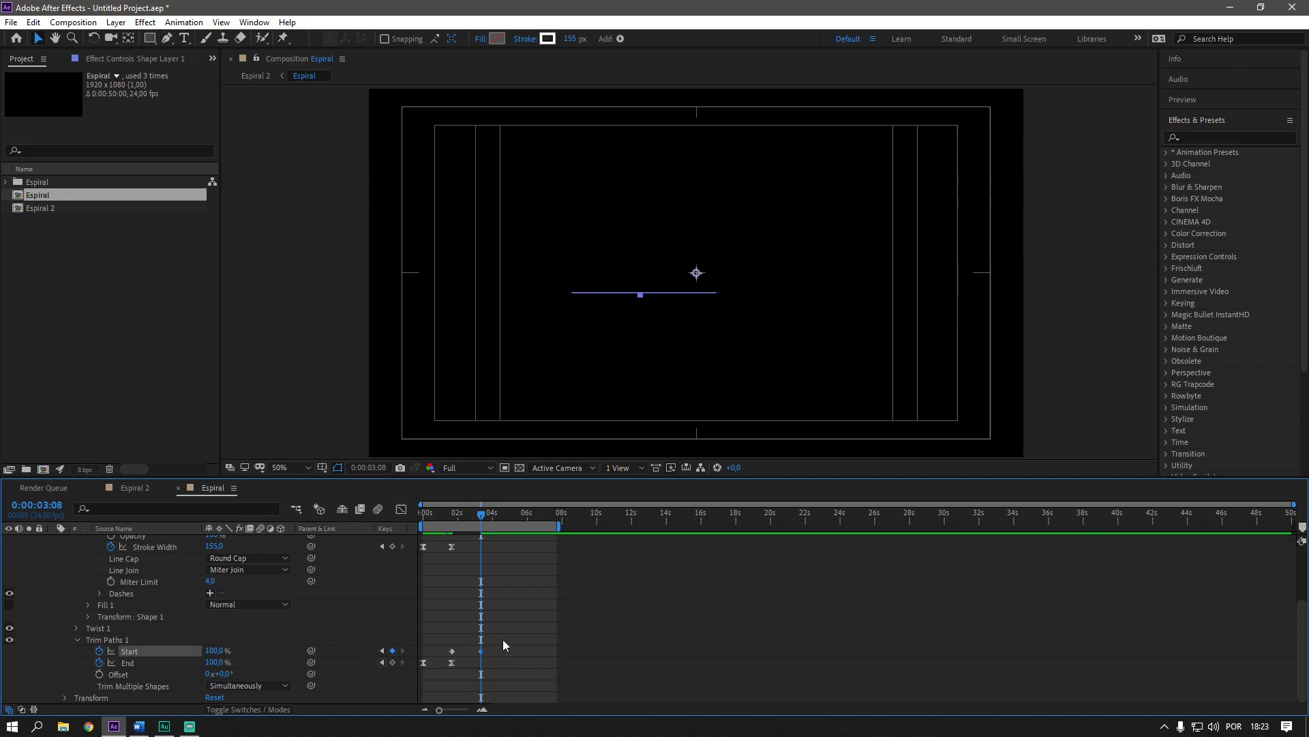
left_click_drag(507, 636, 444, 654)
- Apply Keyframe Velocity with 70 incoming and 70 outgoing influence to both Start keyframes
mouse_move(452, 653)
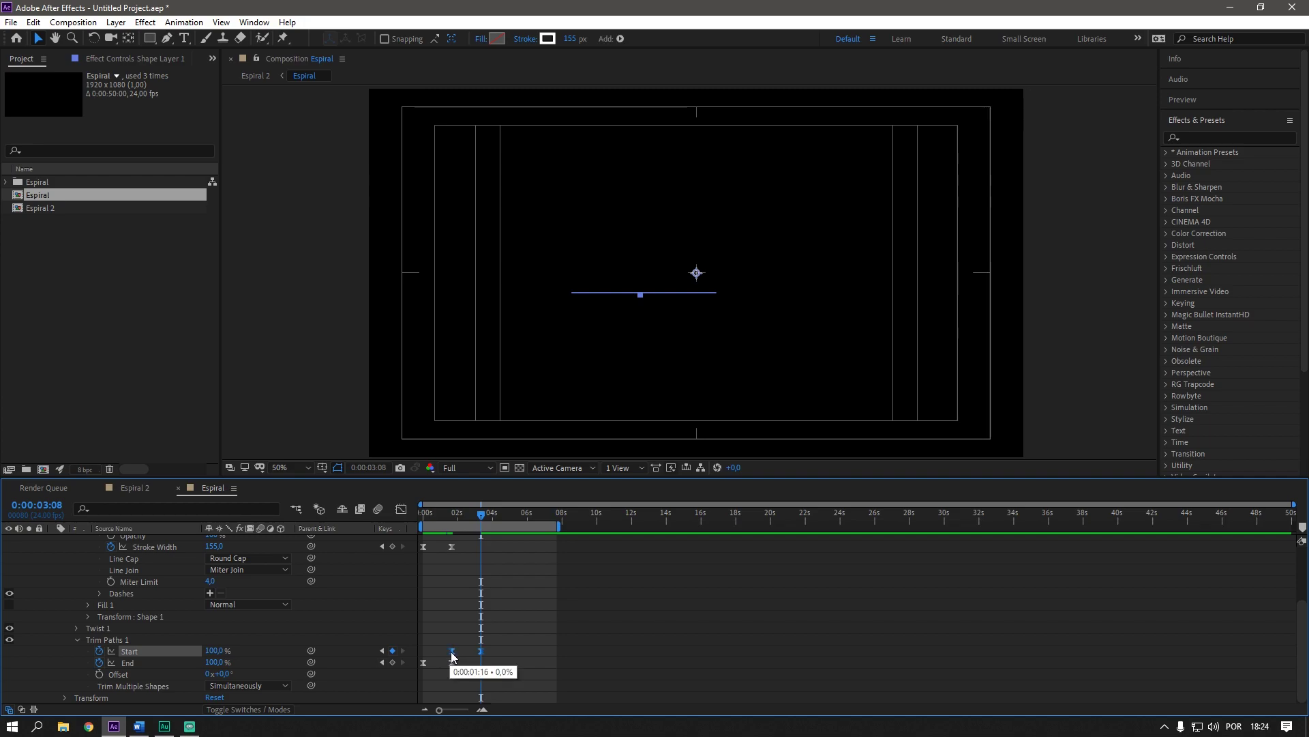
key("ctrl+shift+k")
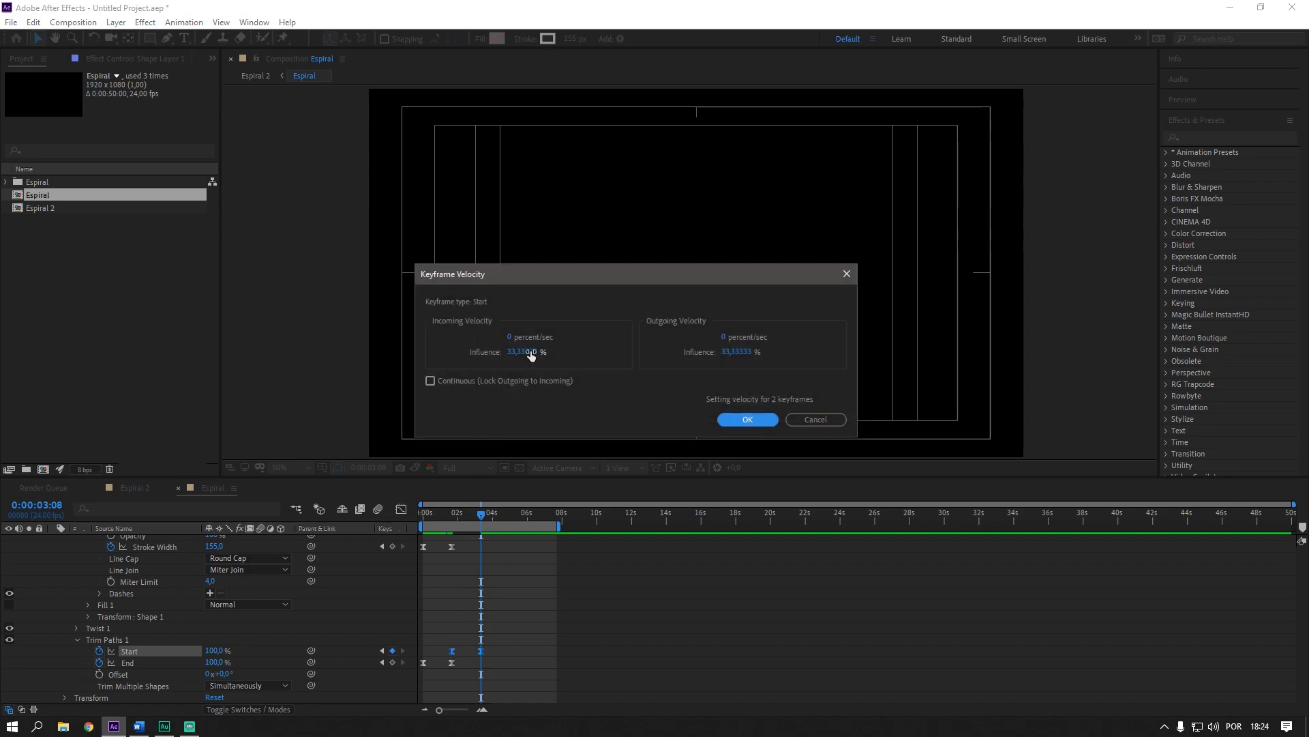
left_click(531, 350)
type("70")
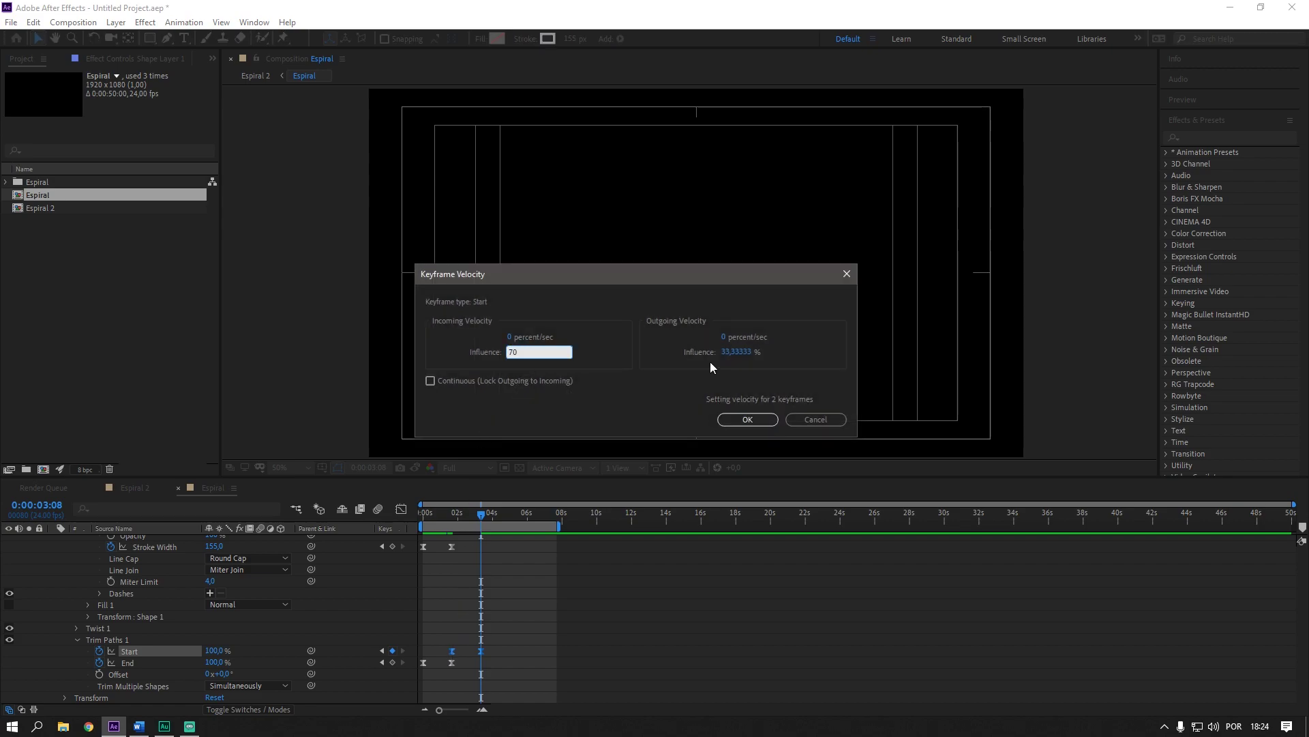
left_click(724, 351)
type("70")
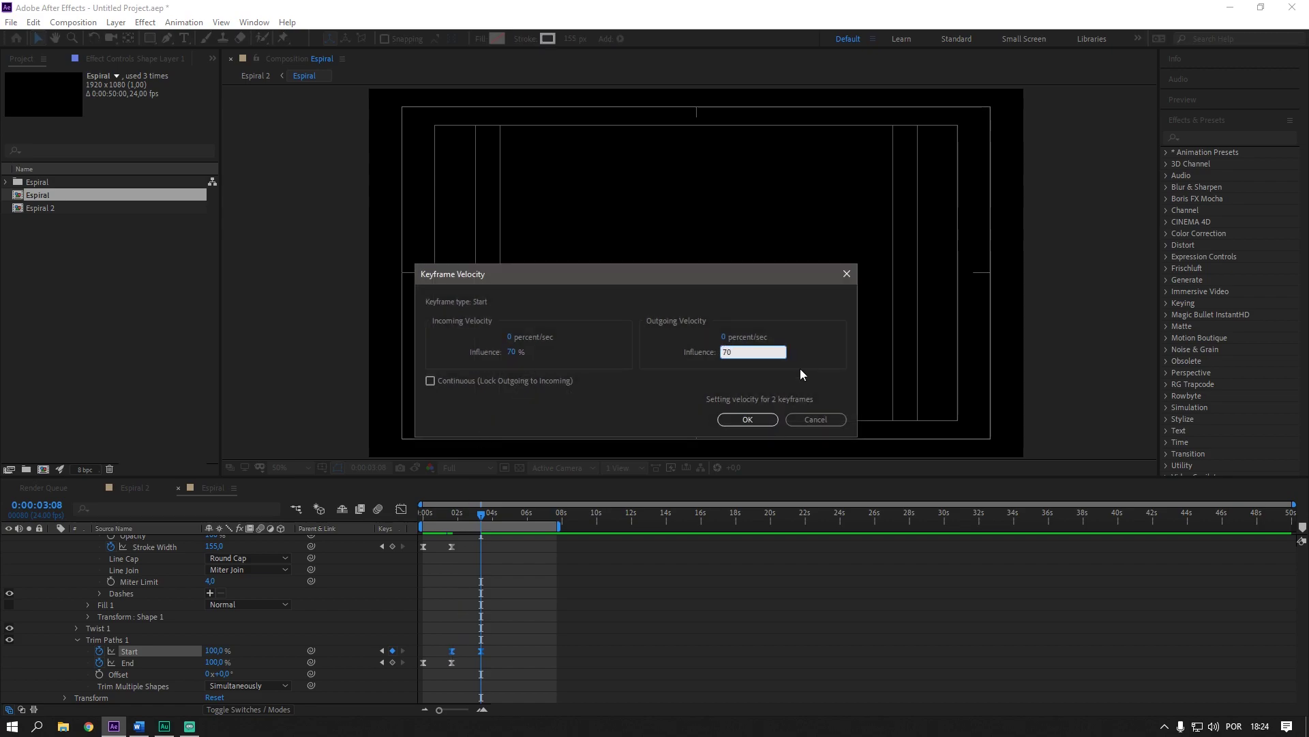
left_click(748, 419)
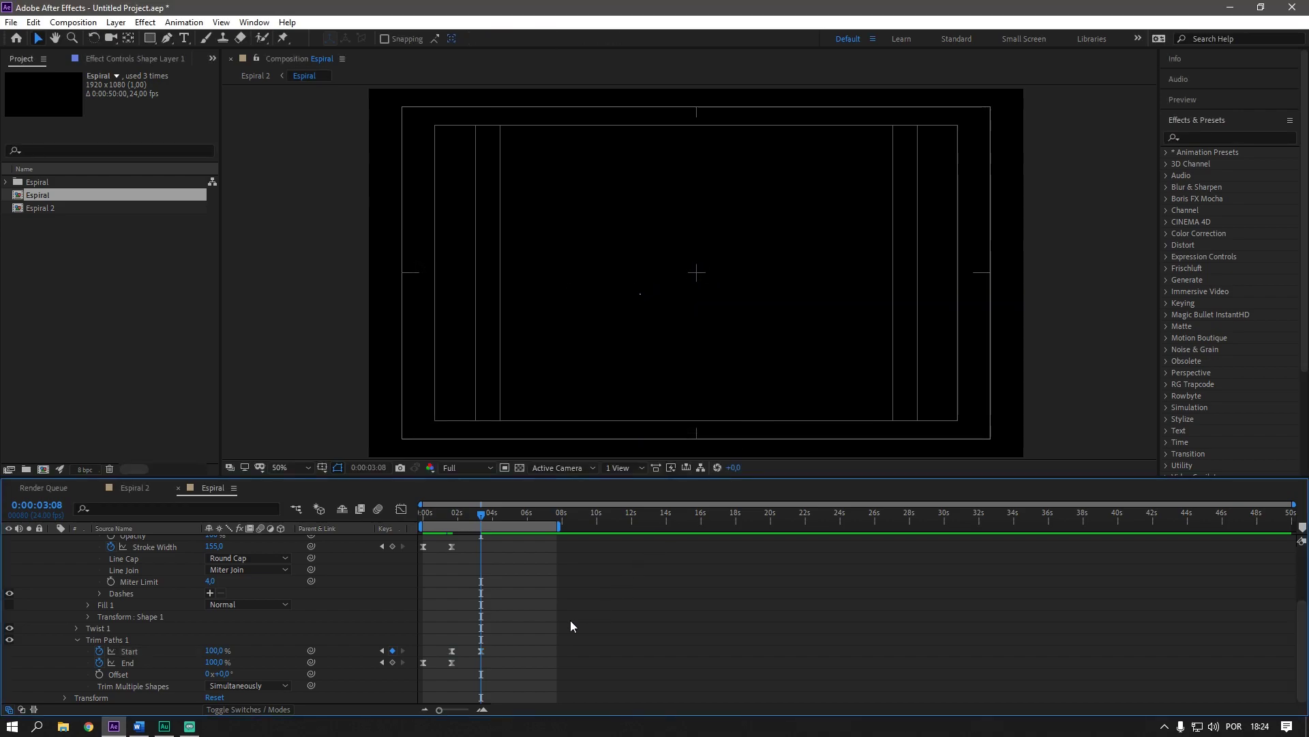
- Preview the trim in Espiral, then play and frame-step the full animation in Espiral 2
key("space")
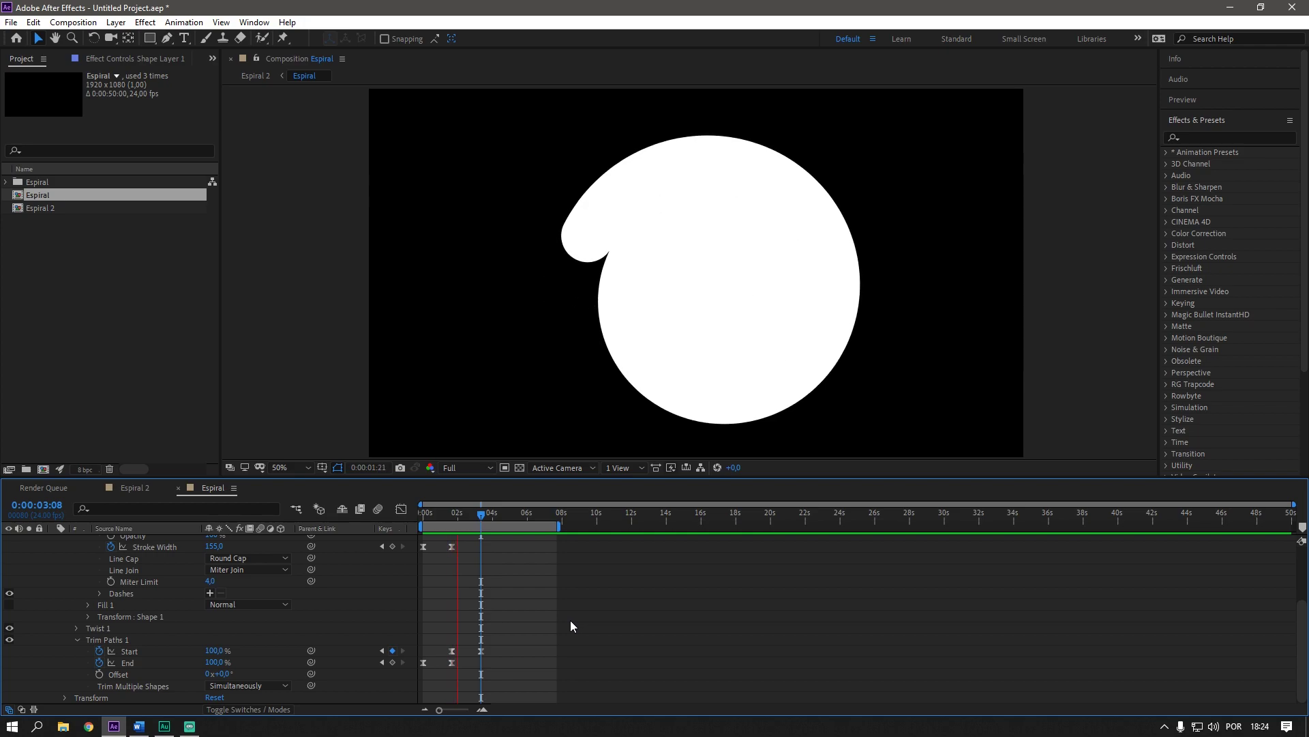
key("space")
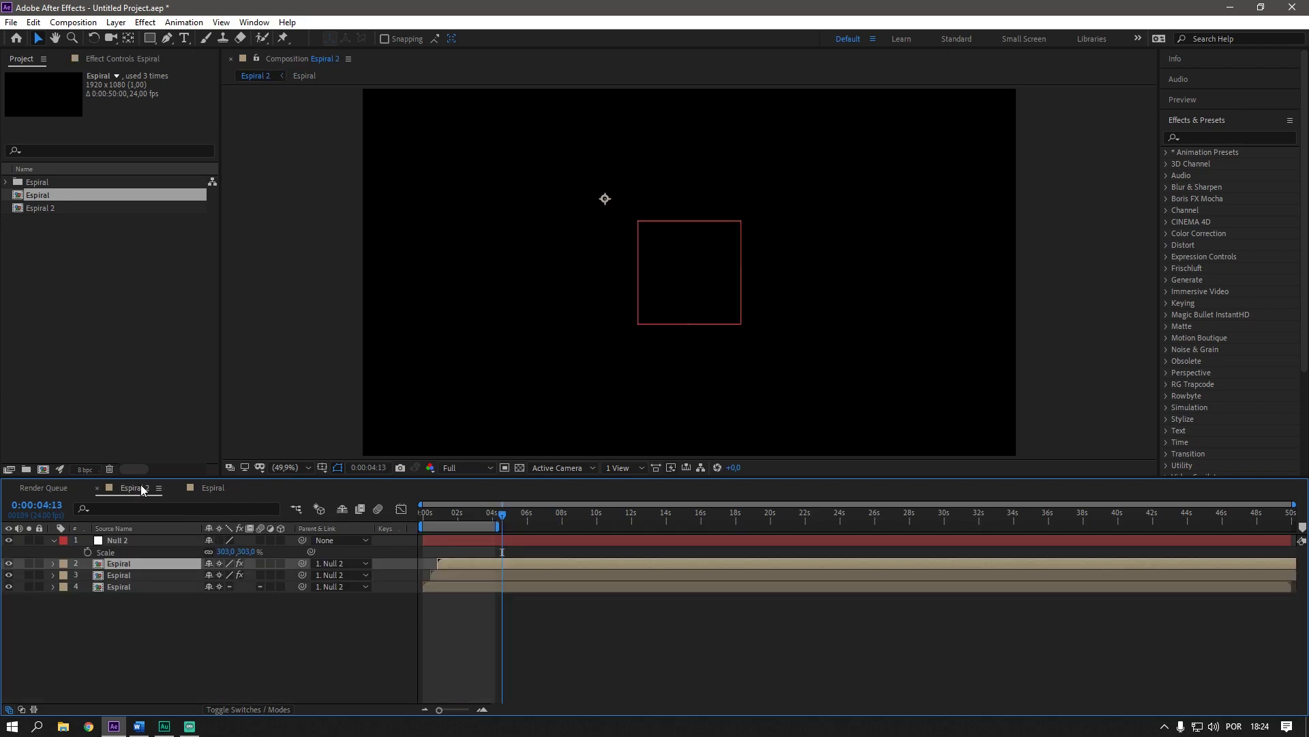
left_click(141, 488)
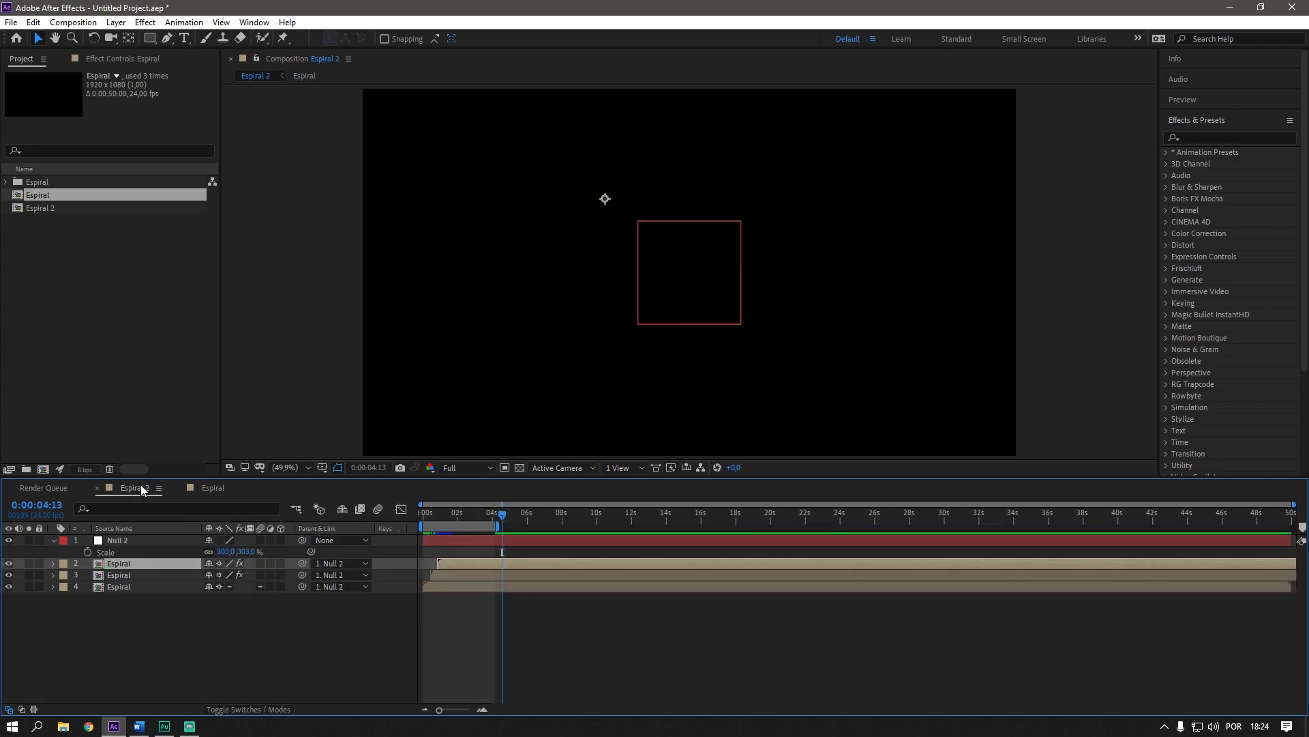
key("space")
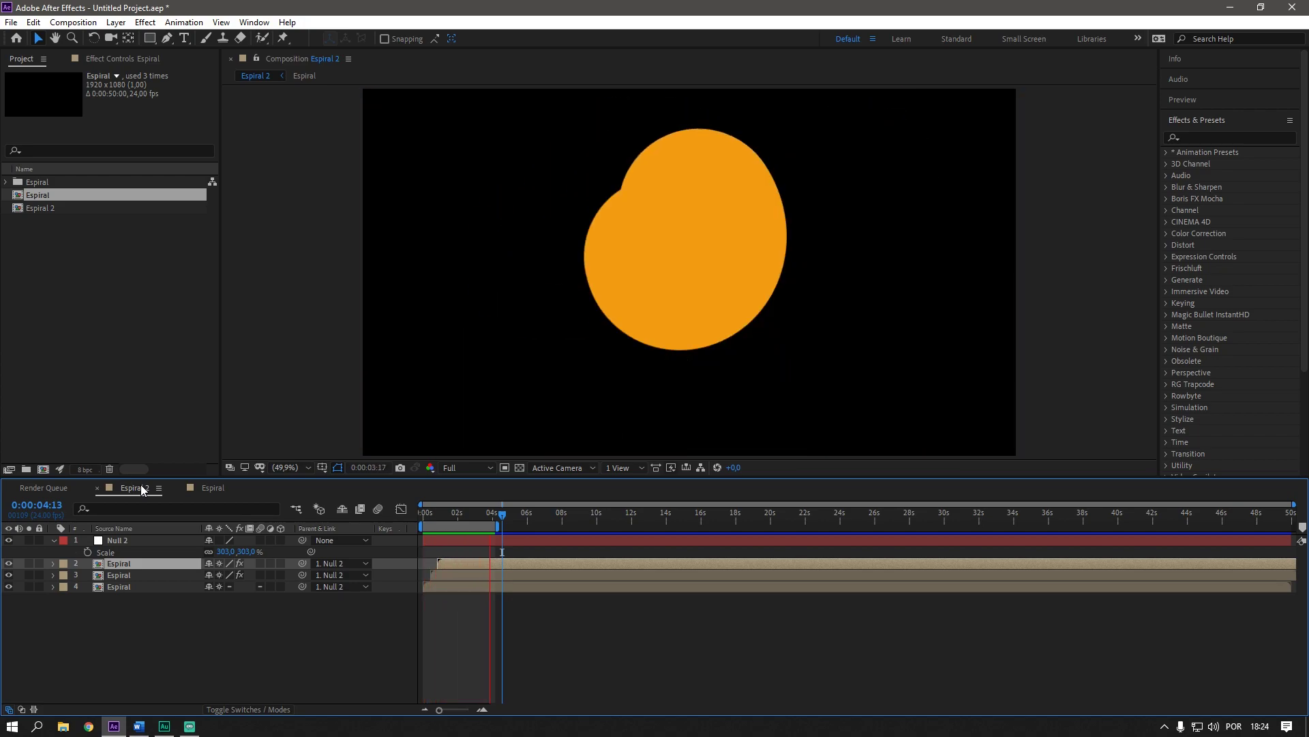
key("space")
key("Page_Down")
key("Page_Down")
key("Page_Down")
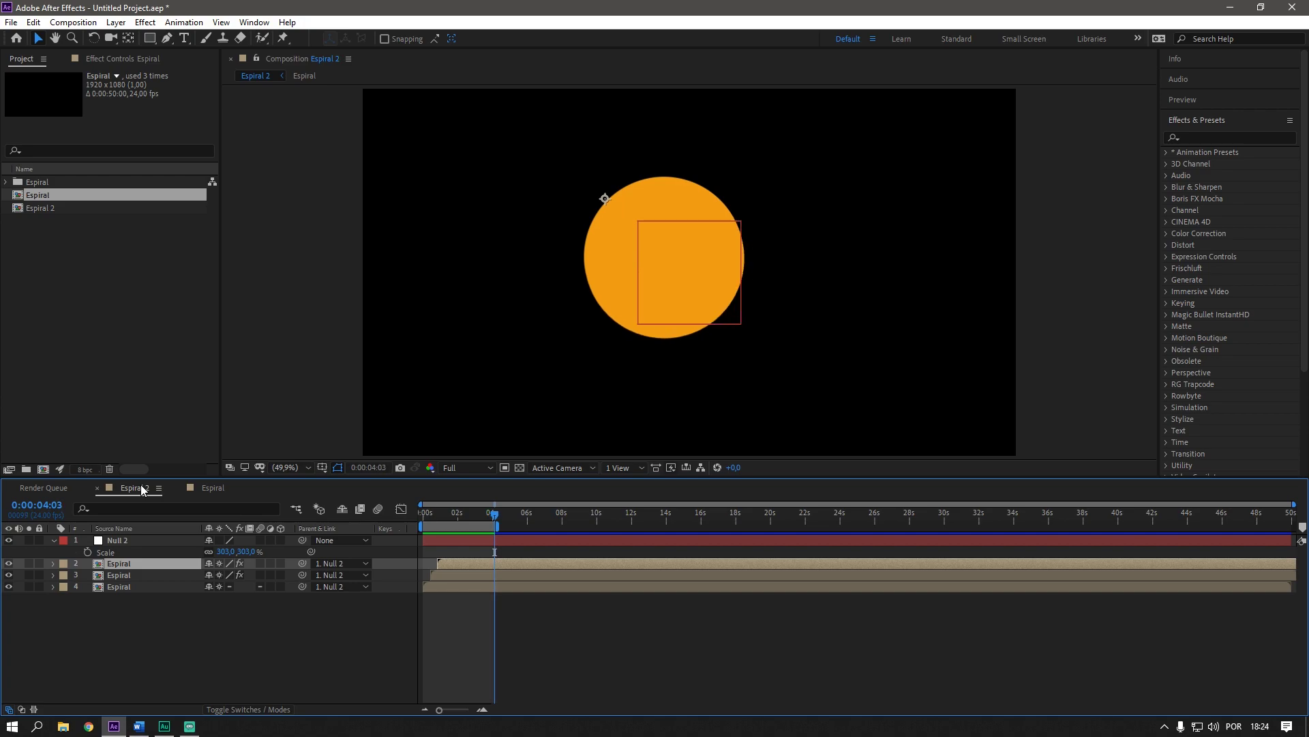
key("Page_Down")
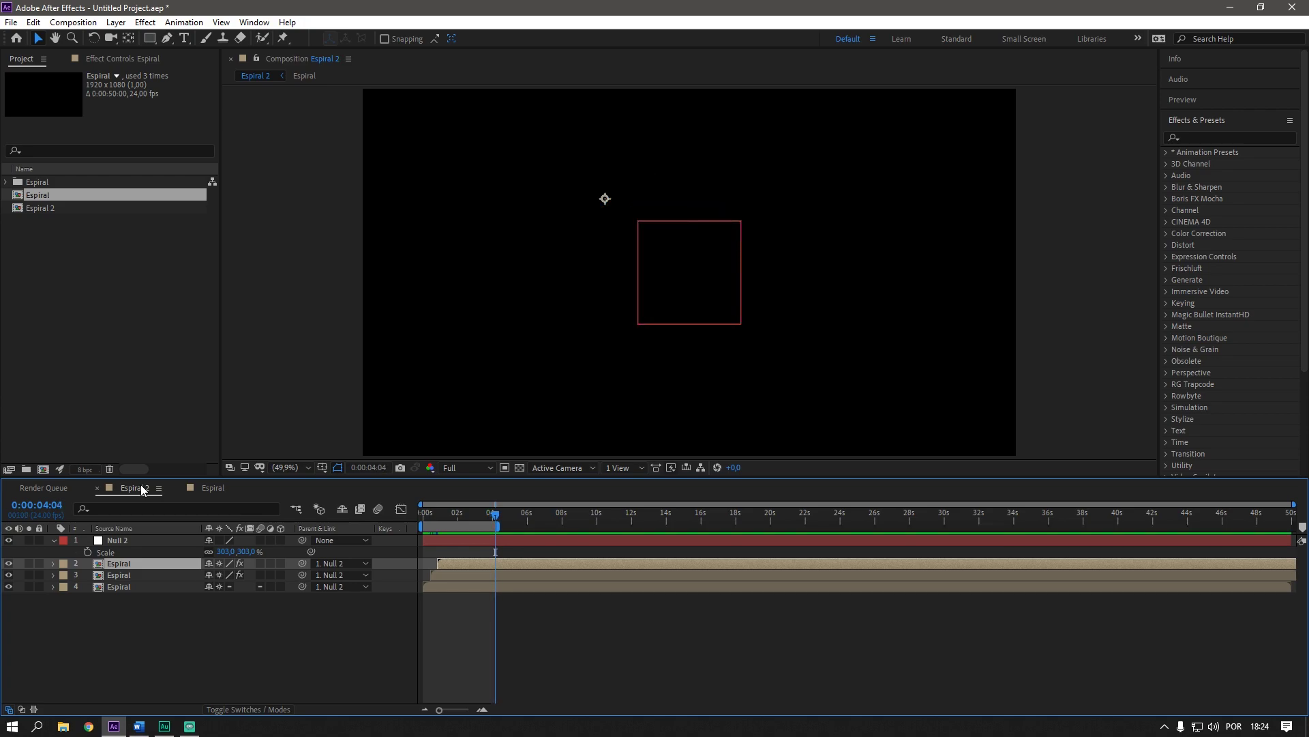
key("space")
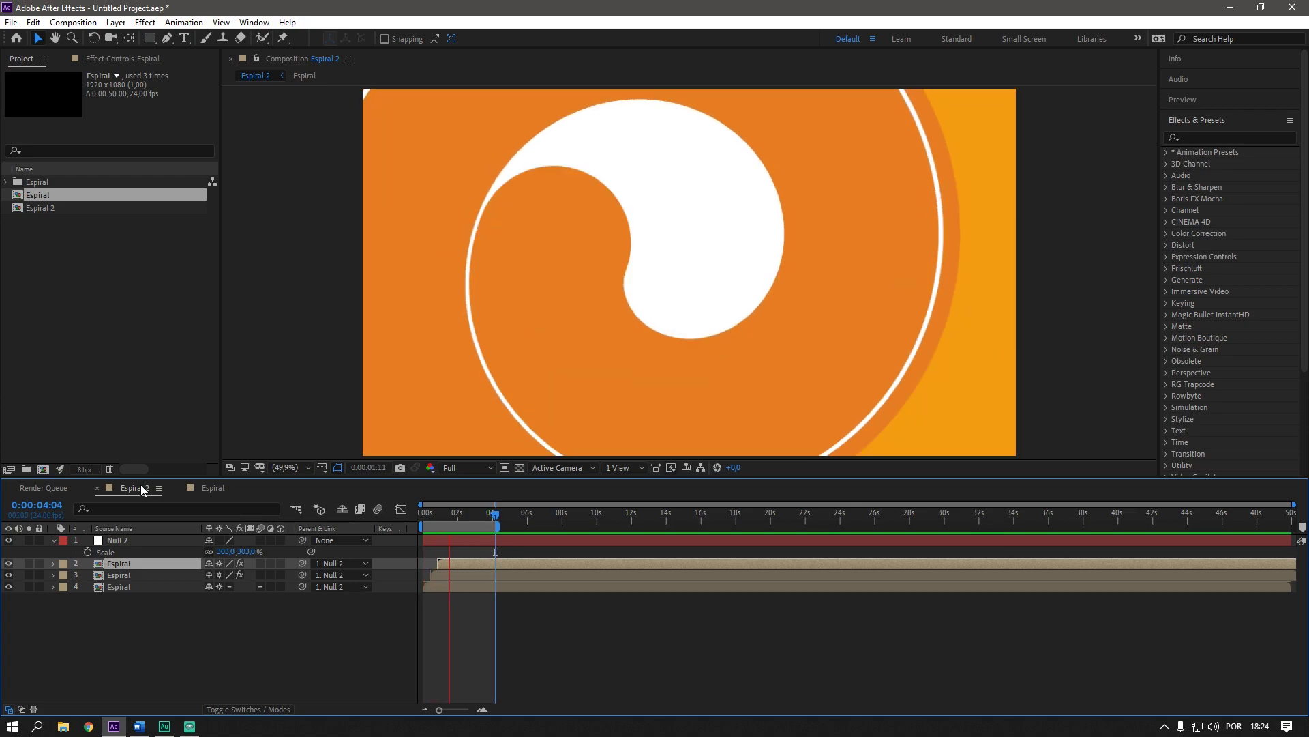